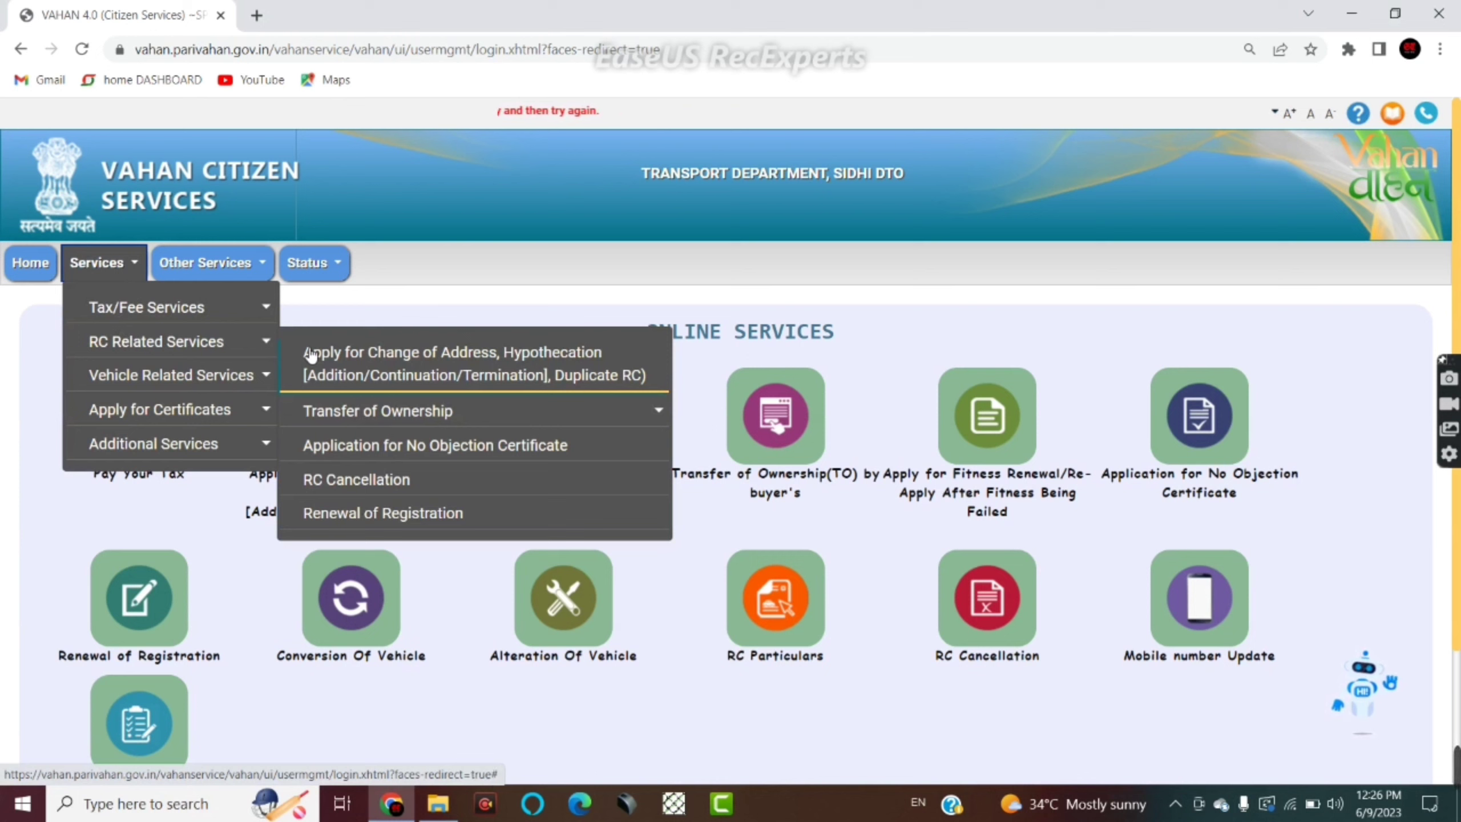
# - Start the hypothecation/duplicate RC application and verify the vehicle using the last five chassis characters
pyautogui.click(368, 373)
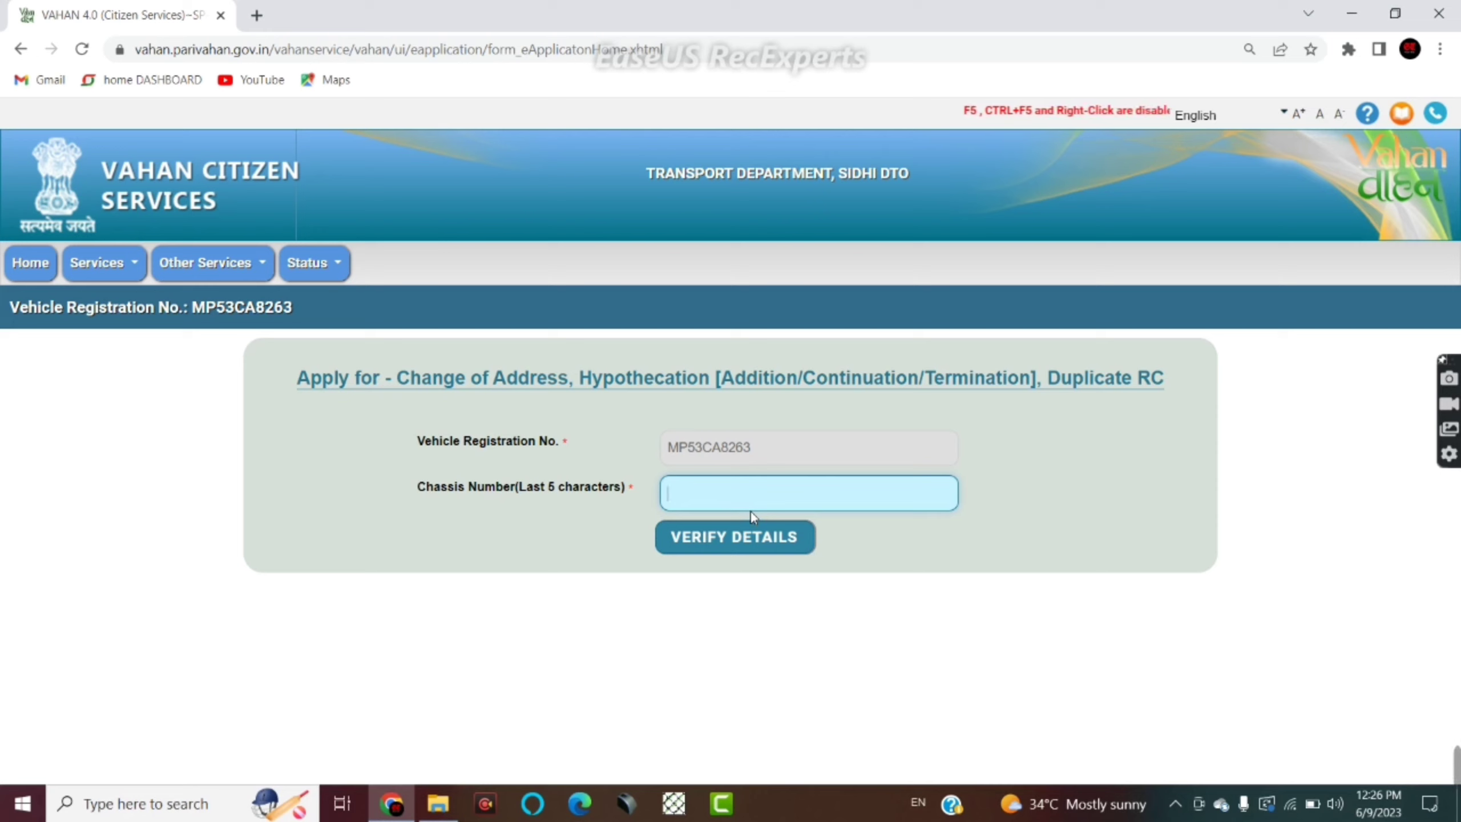
pyautogui.write('11608')
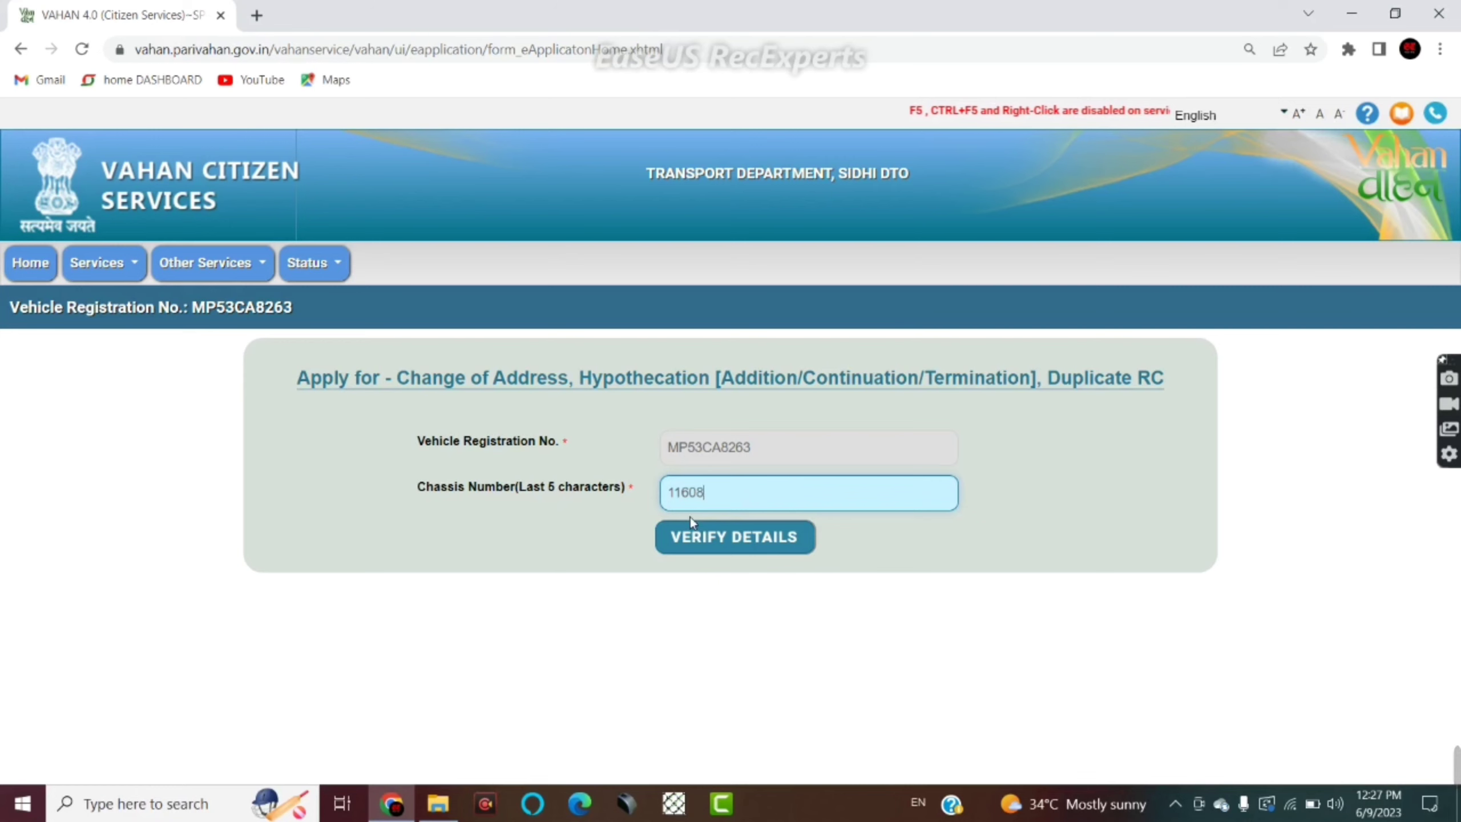
pyautogui.click(711, 539)
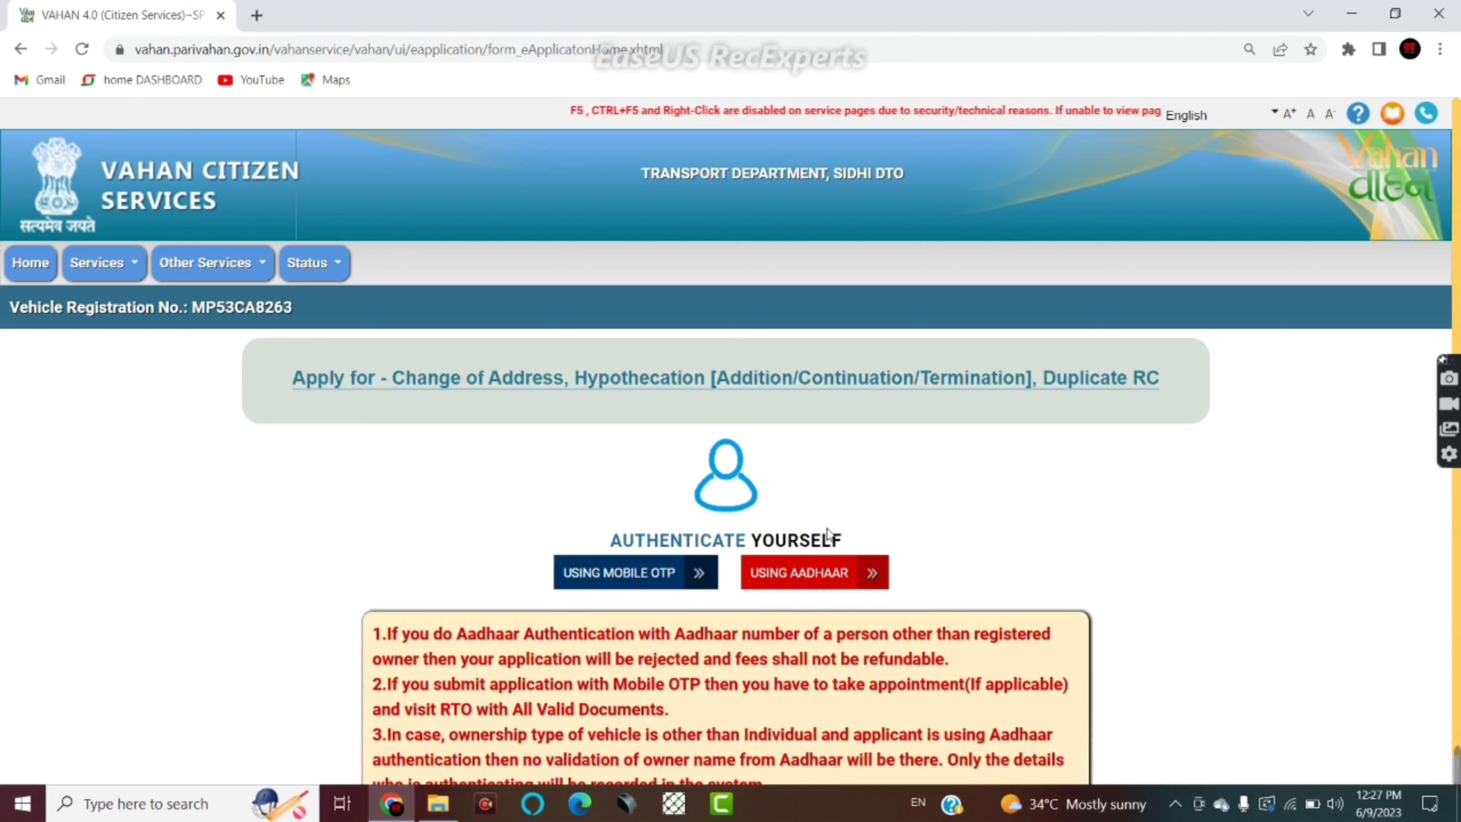
# - Authenticate the owner with an OTP sent to the registered mobile number and submit it
pyautogui.click(639, 581)
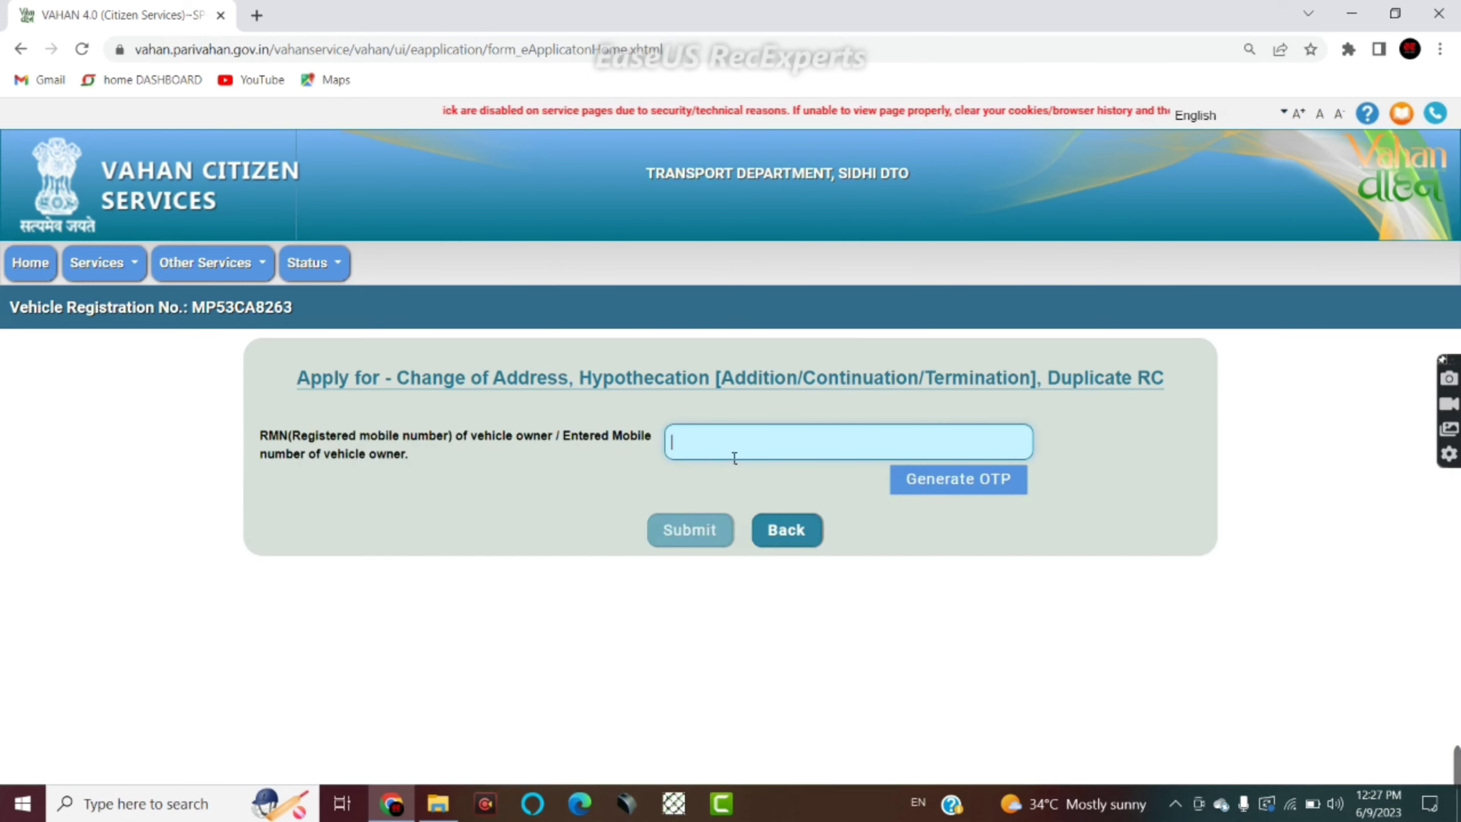
pyautogui.click(688, 461)
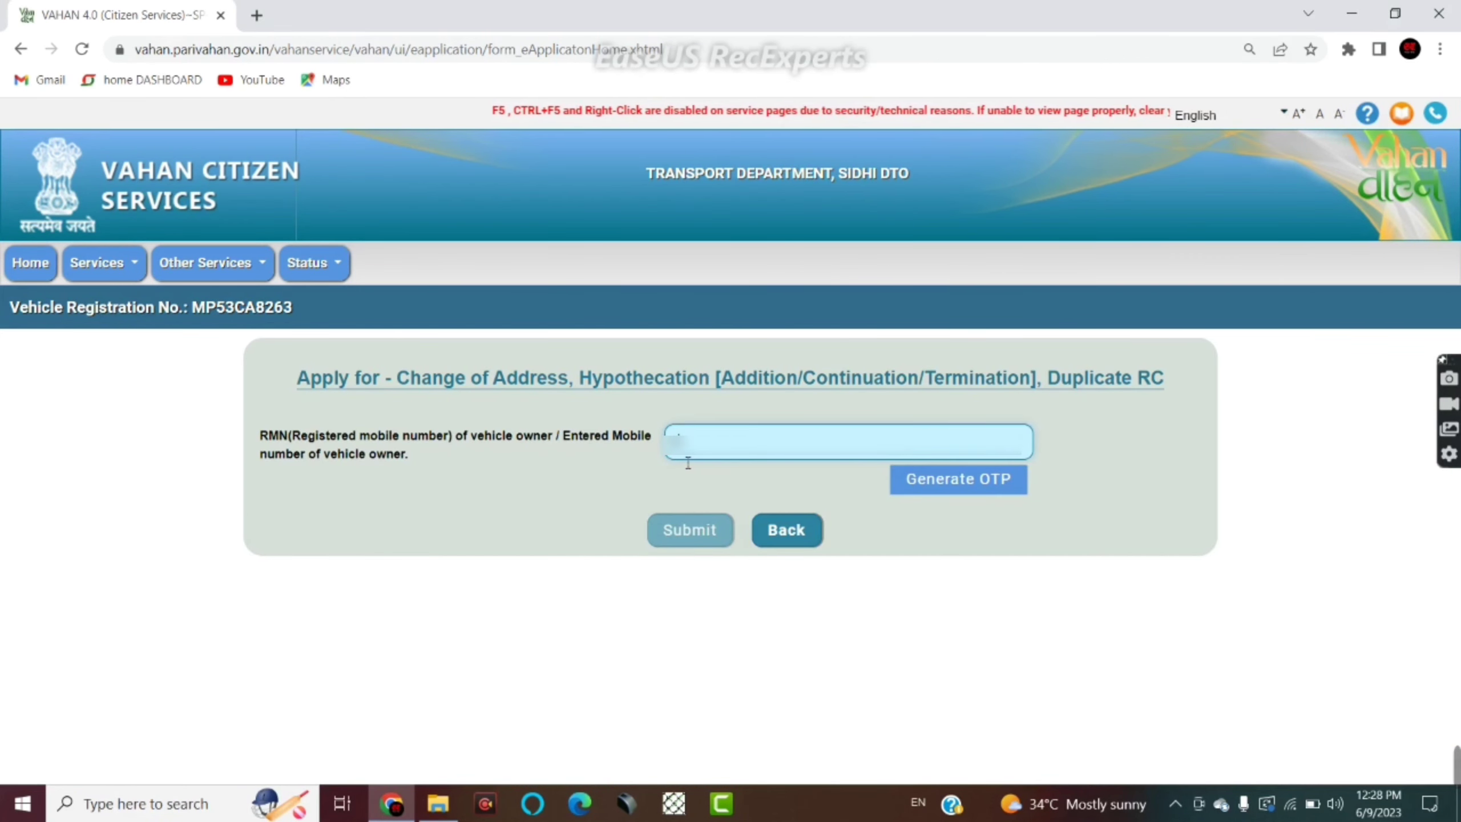
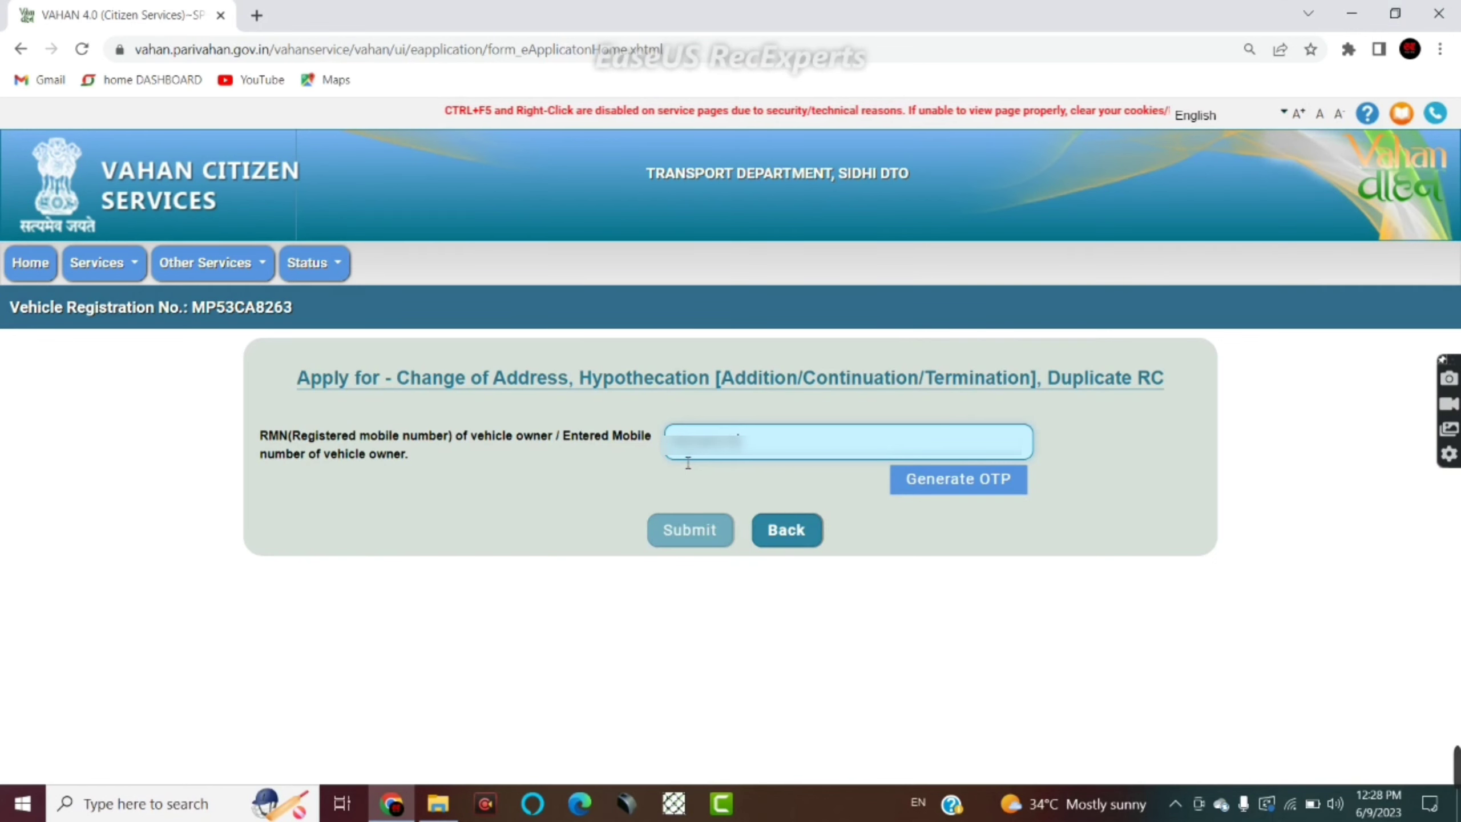
pyautogui.click(917, 489)
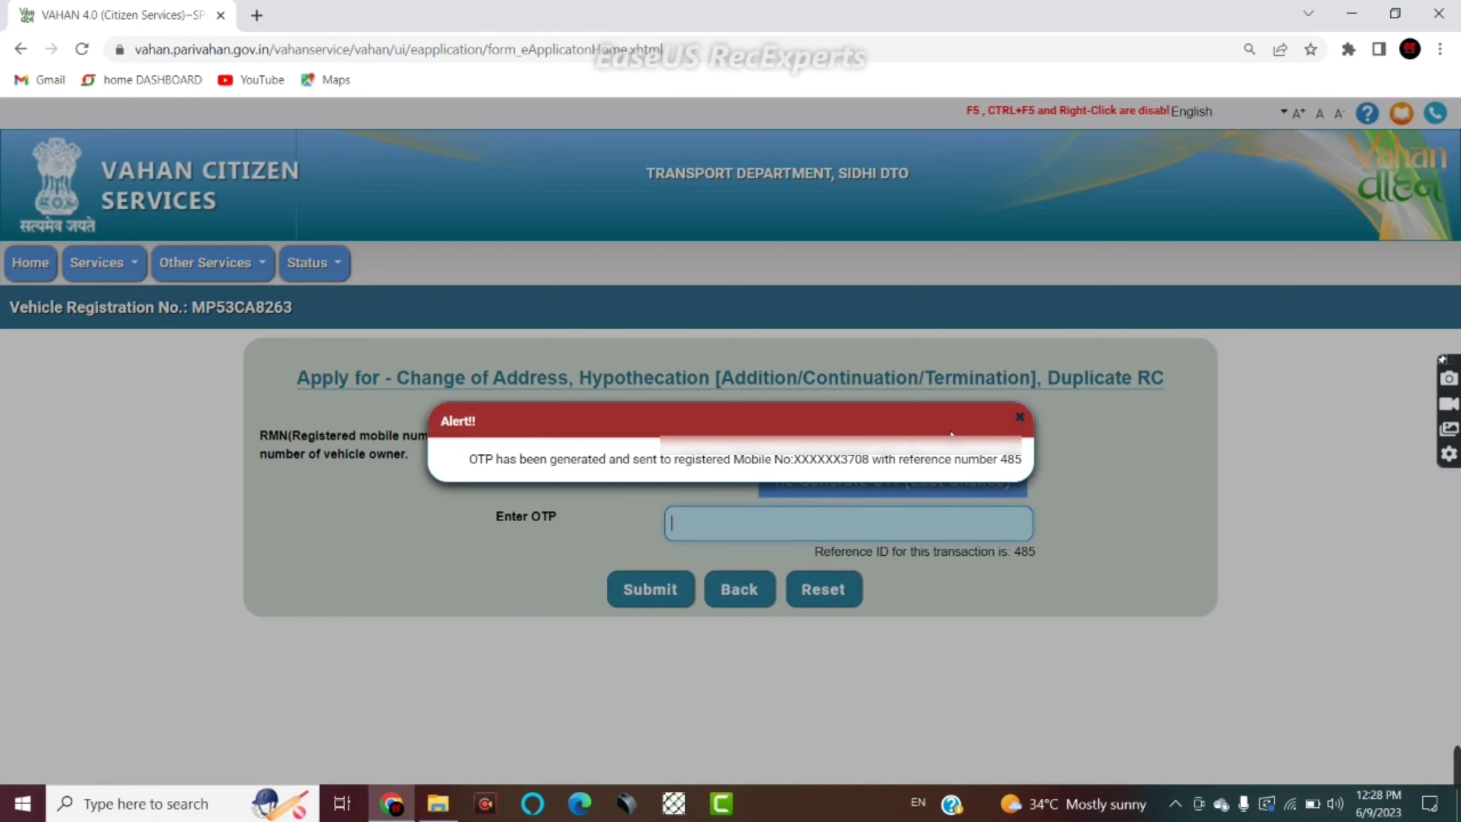
pyautogui.click(1020, 416)
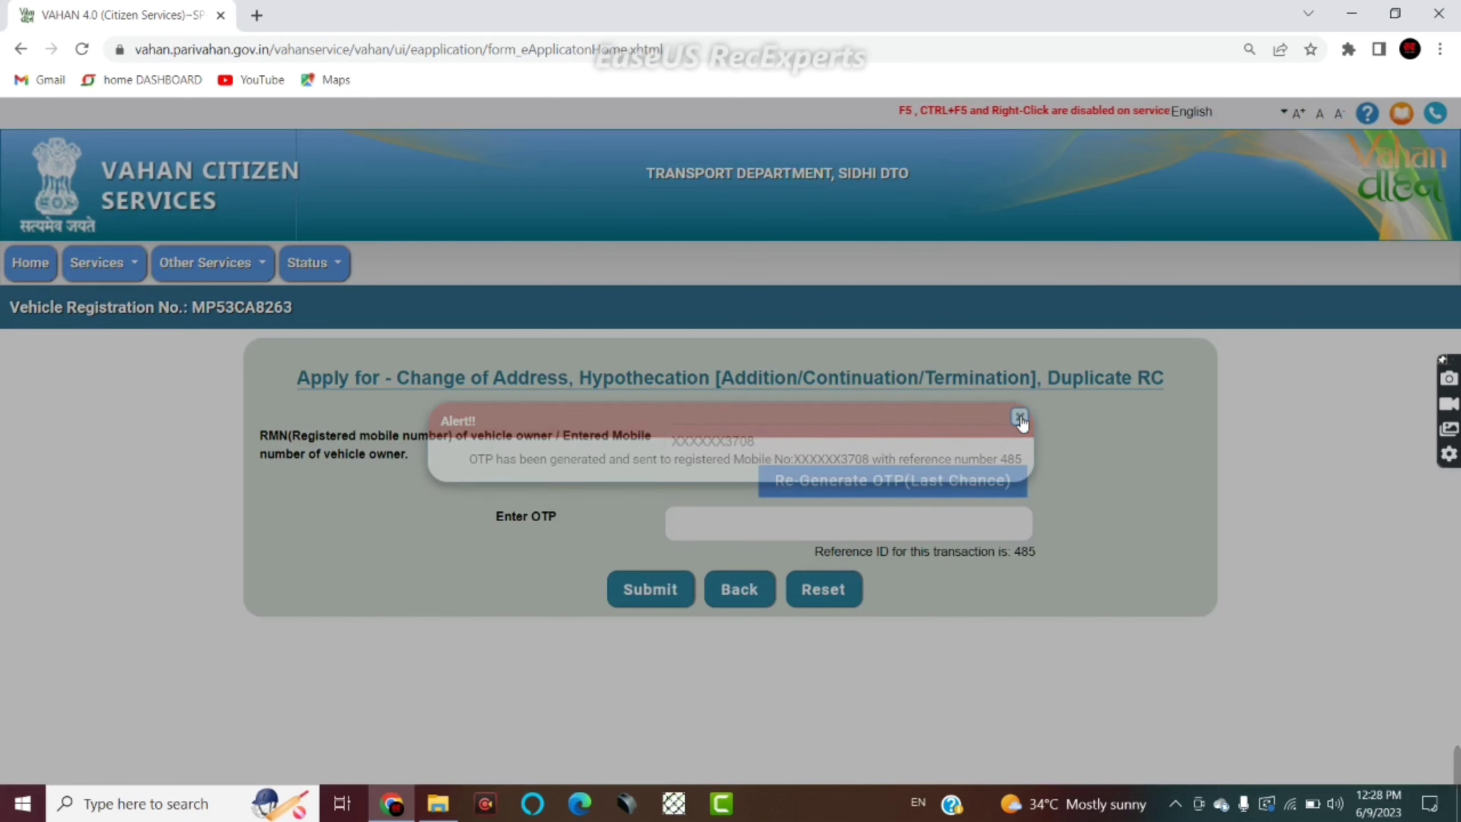
pyautogui.click(802, 525)
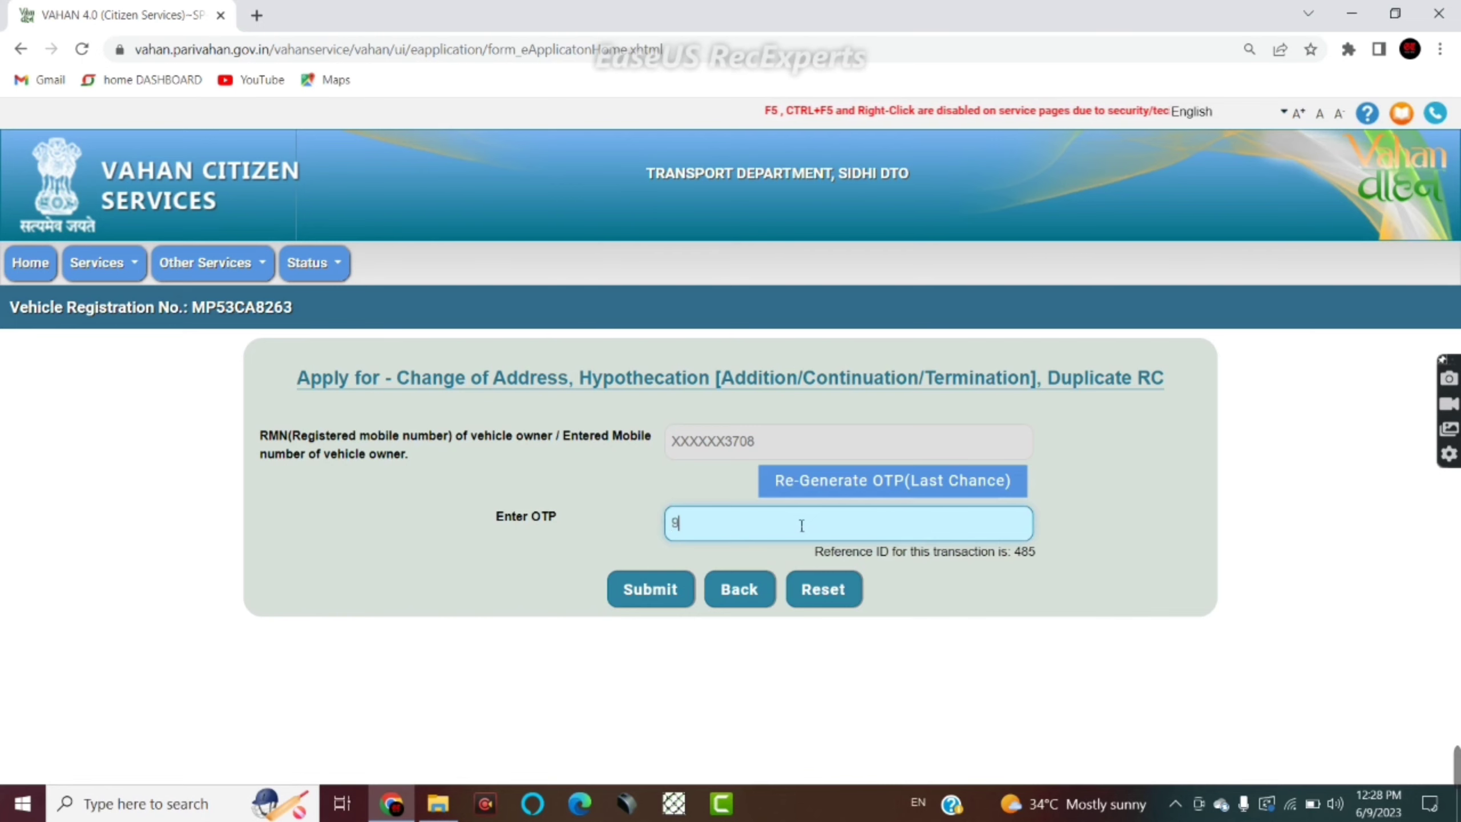
pyautogui.click(673, 590)
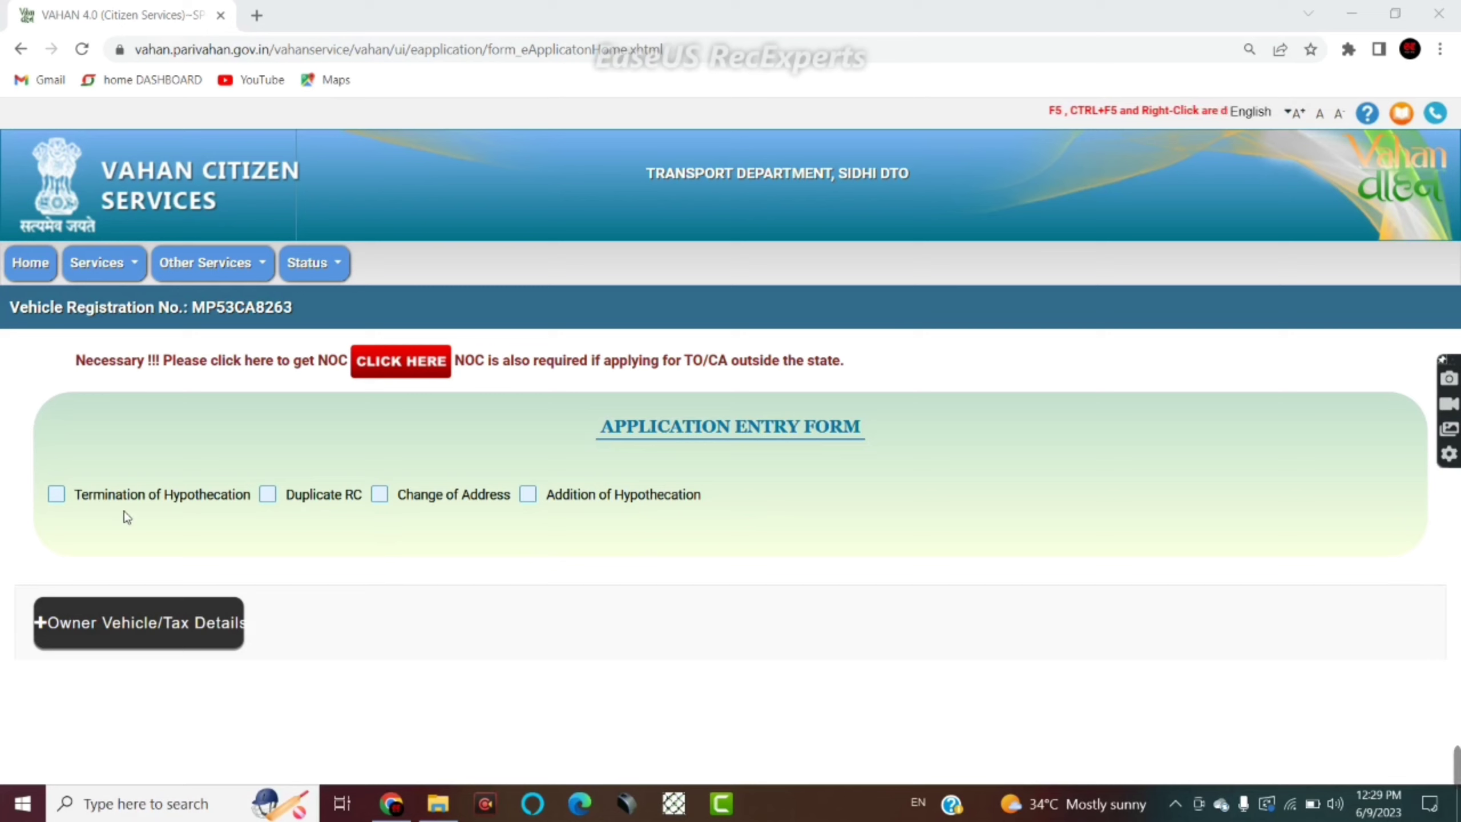
# - Choose Termination of Hypothecation and terminate the INDUSIND BANK LTD hypothecation up to 15-May-2023
pyautogui.click(64, 499)
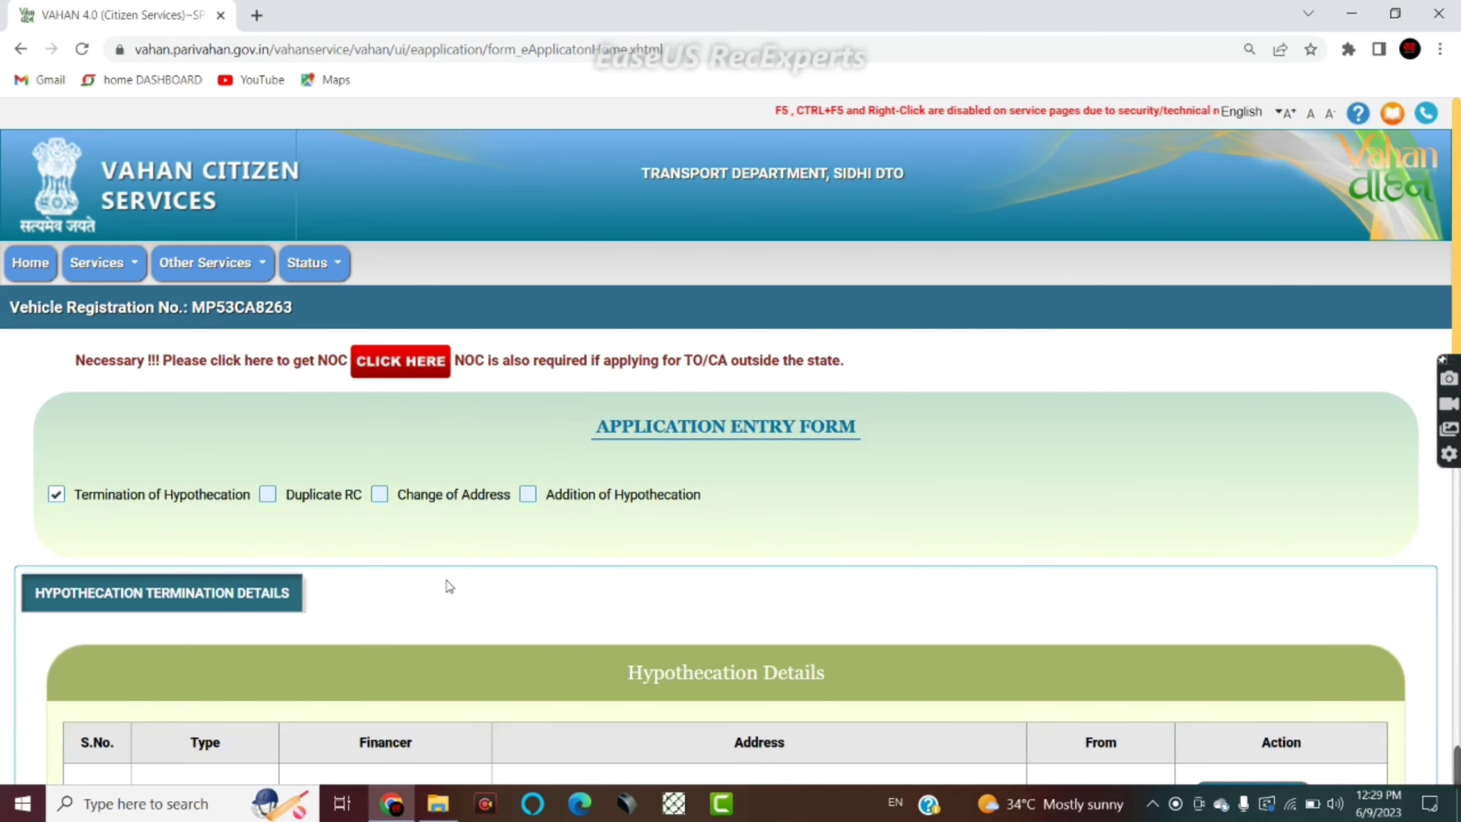
pyautogui.scroll(-2, 450, 587)
pyautogui.scroll(-5, 448, 587)
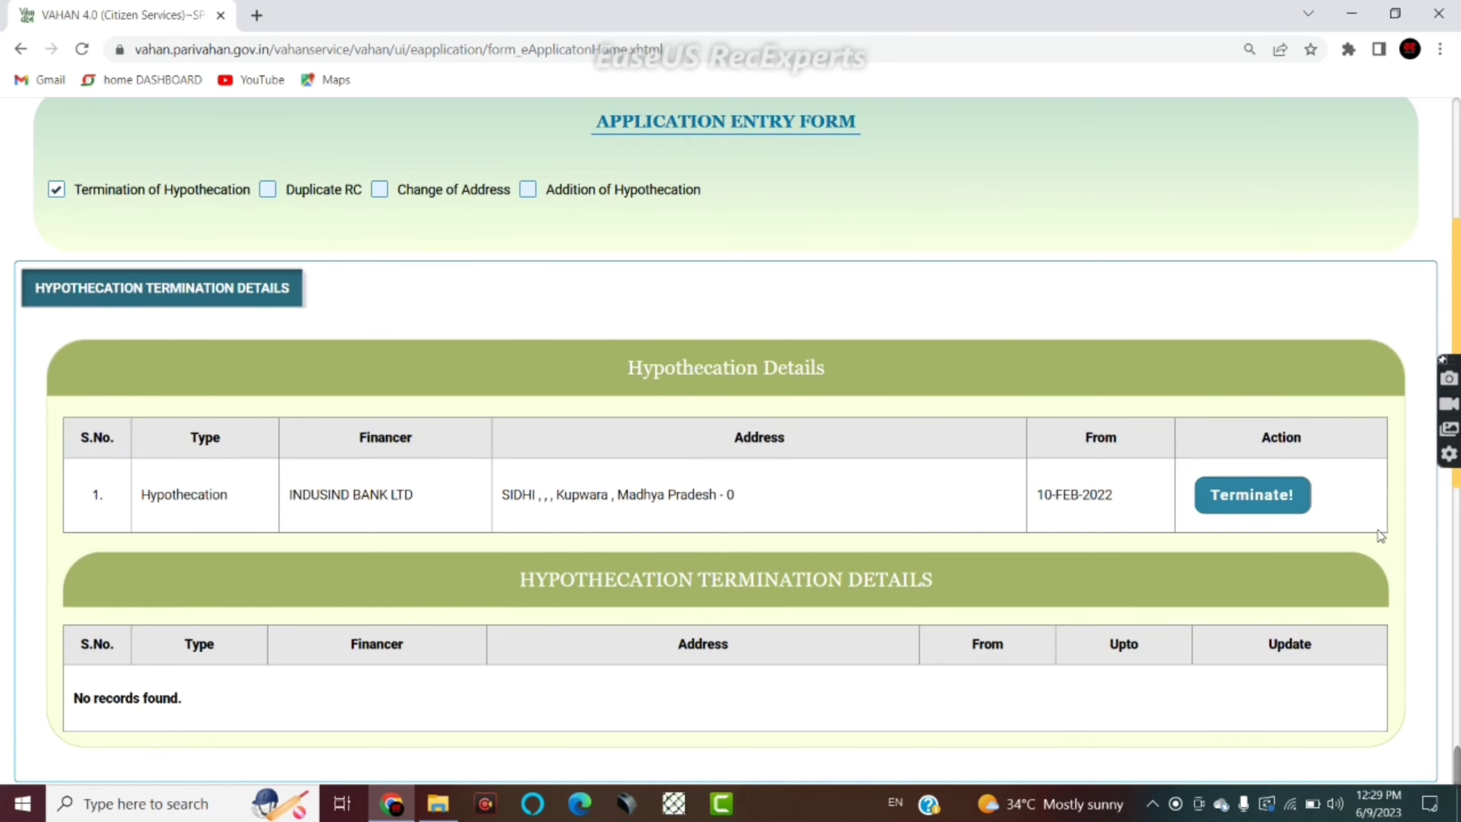
pyautogui.scroll(-3, 1381, 536)
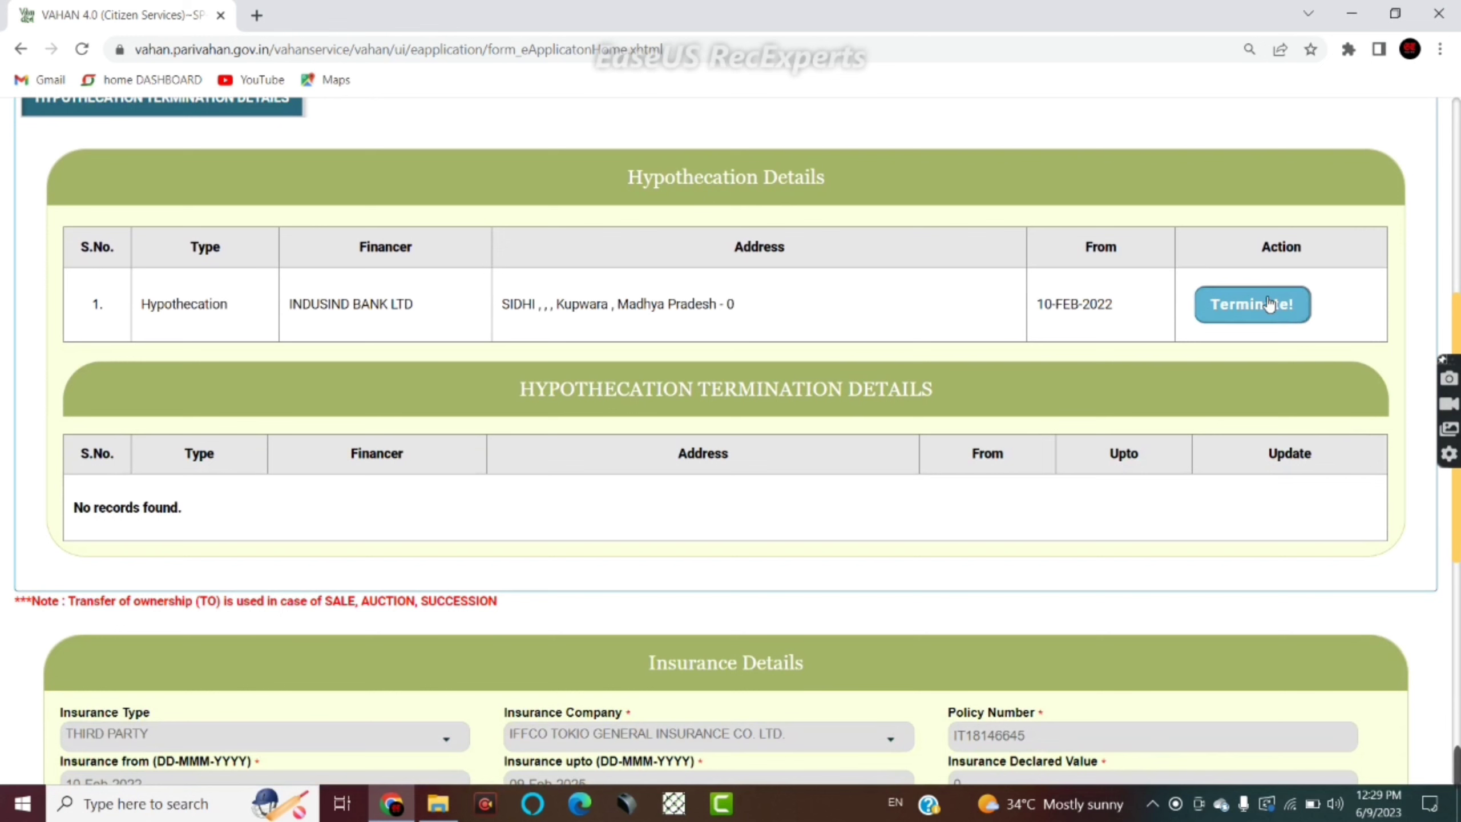
pyautogui.click(1269, 303)
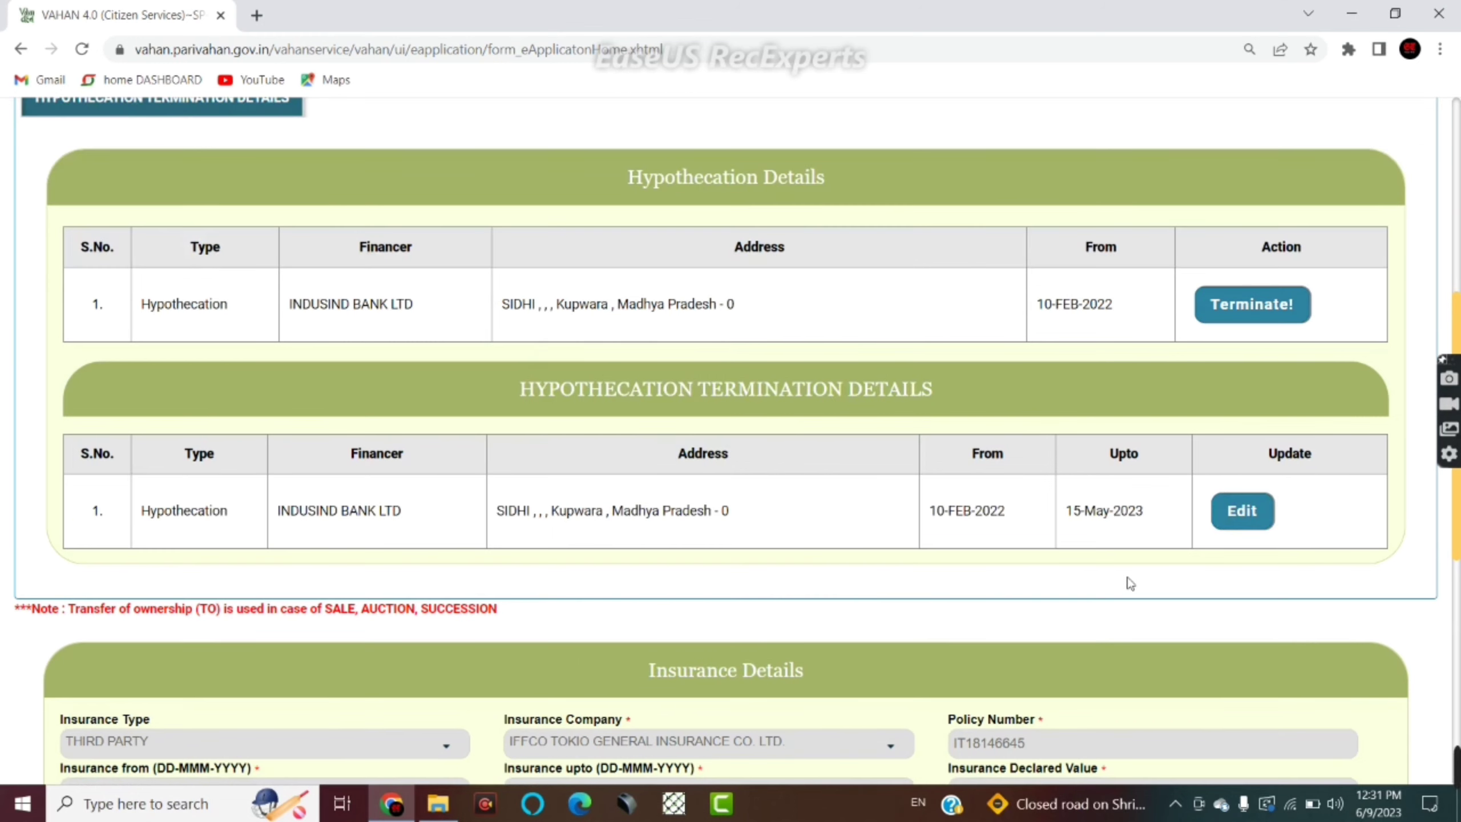
pyautogui.scroll(-6, 1127, 578)
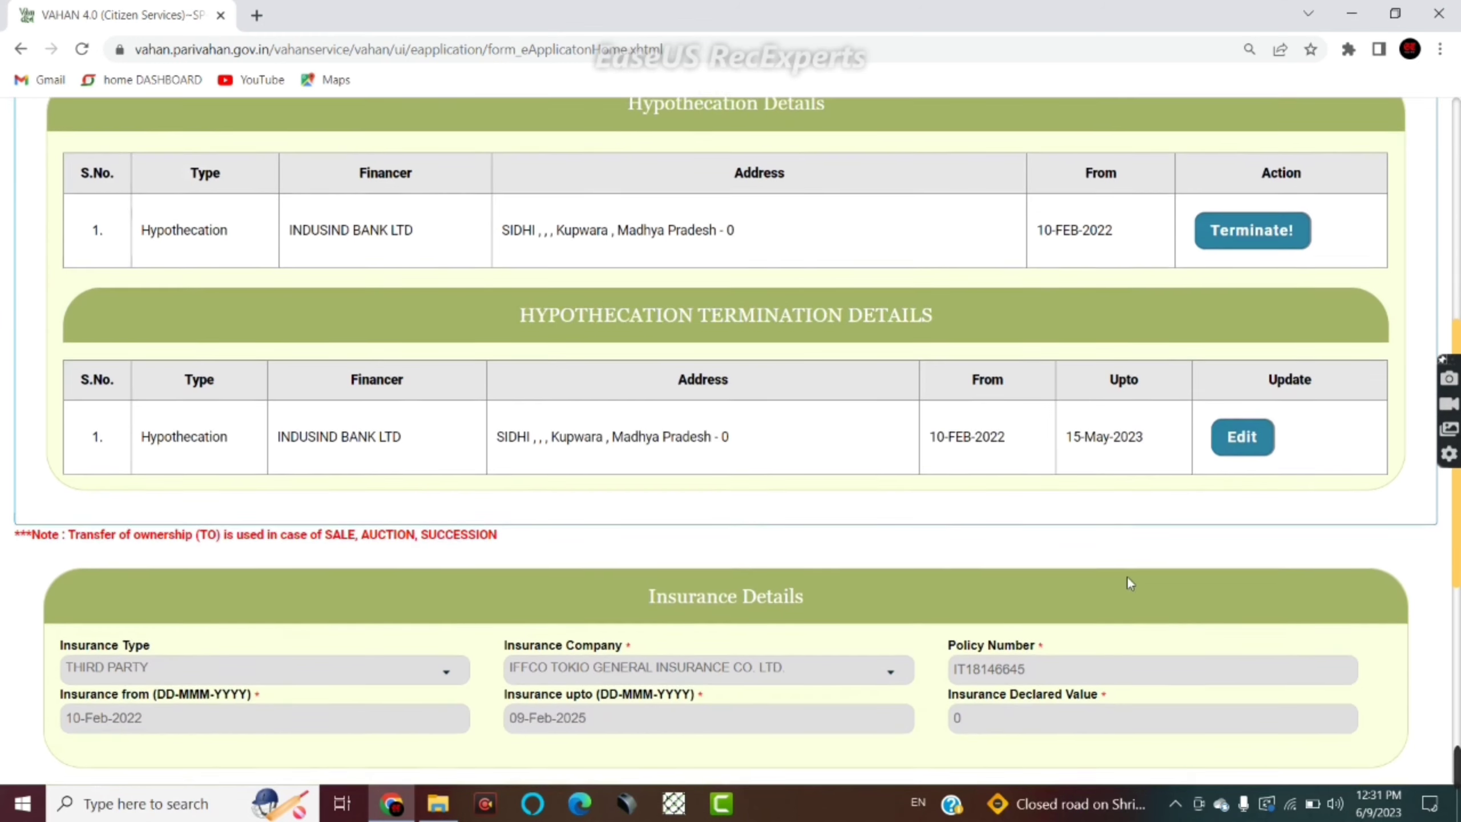
pyautogui.scroll(-2, 1128, 576)
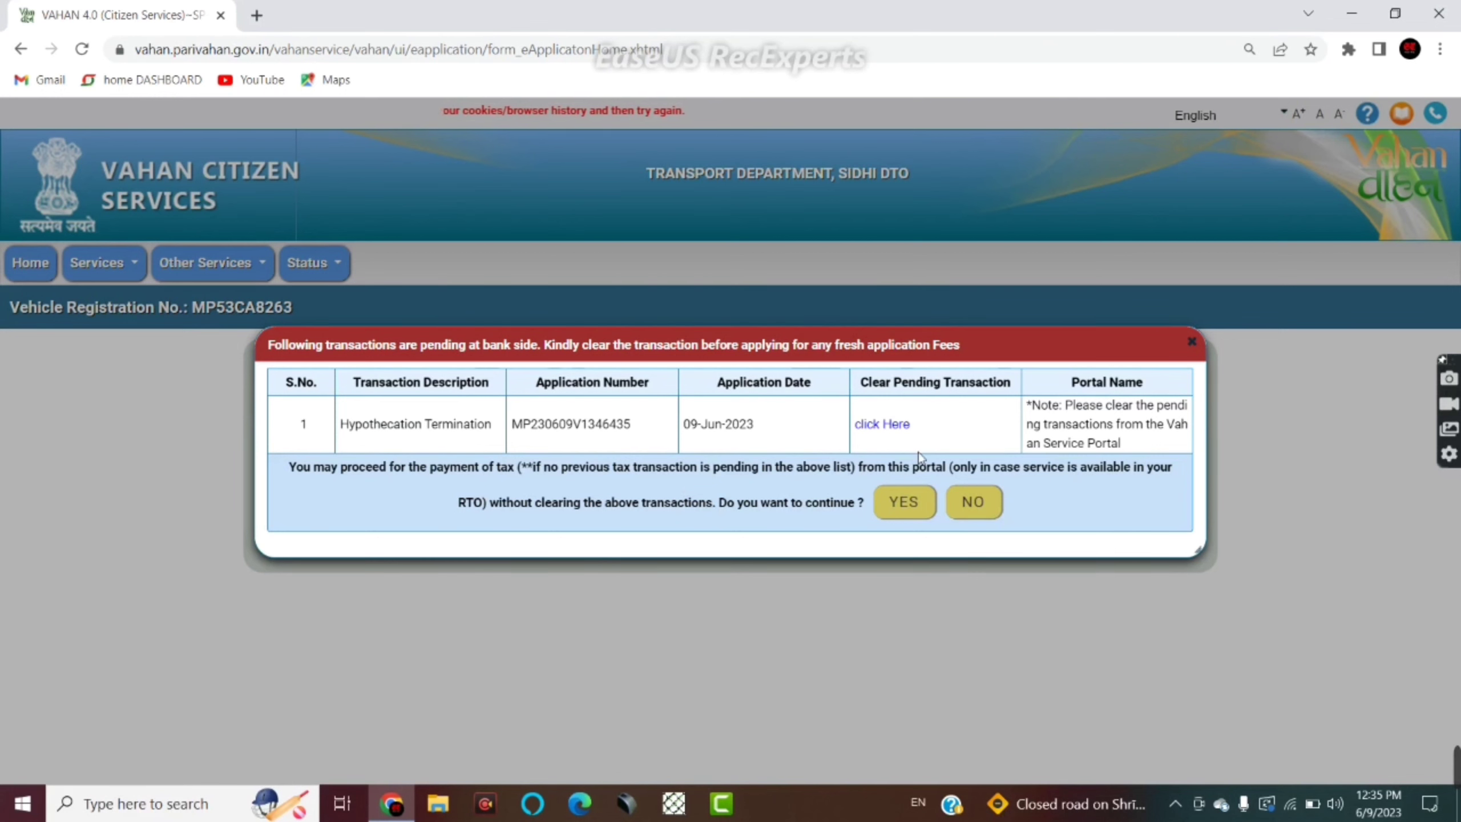
# - Proceed with the Rs 75 fee via SBIePay (Multi Banking), accepting the terms and conditions
pyautogui.click(909, 501)
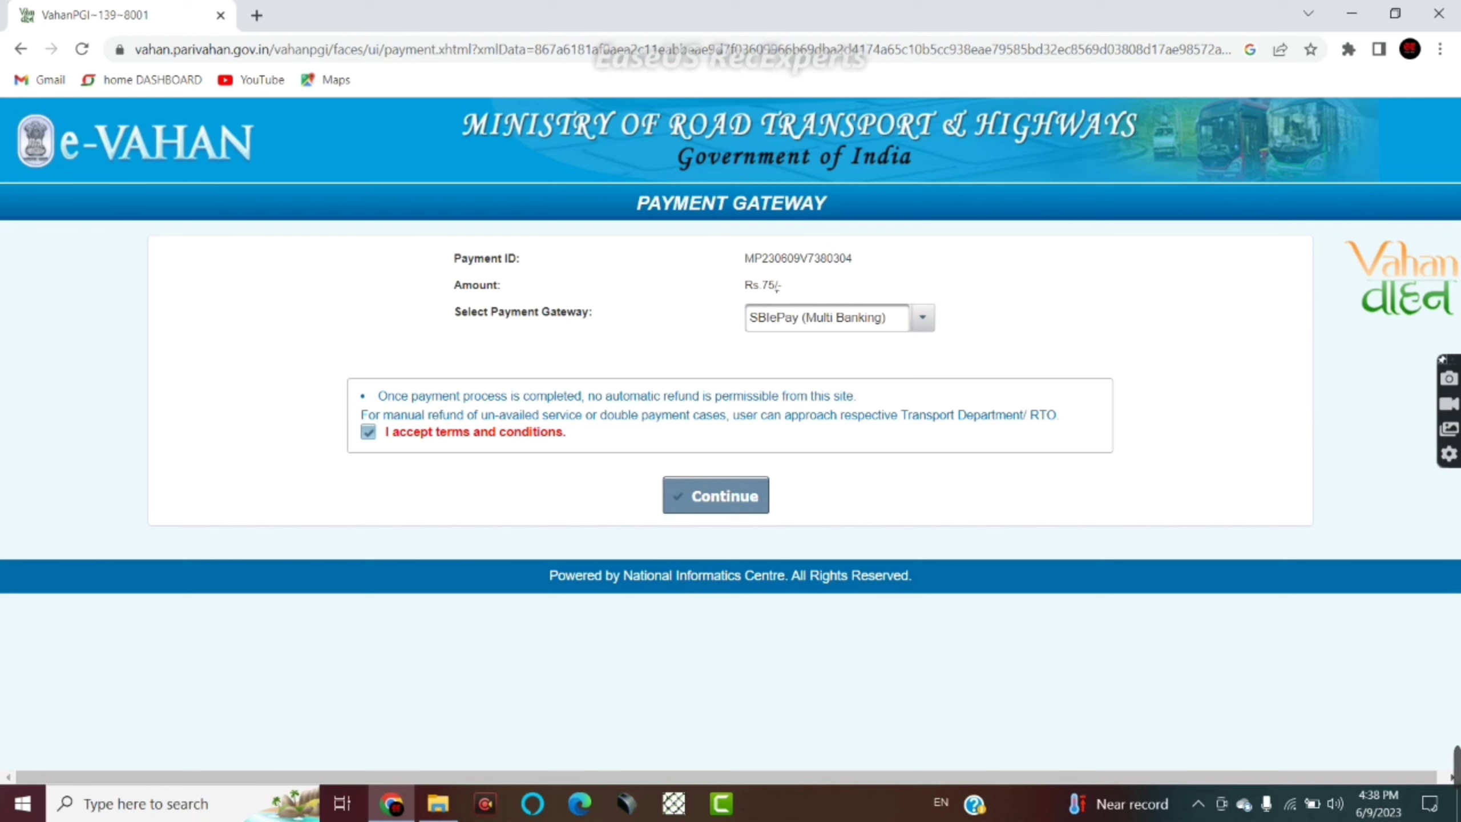
pyautogui.click(787, 324)
pyautogui.click(786, 368)
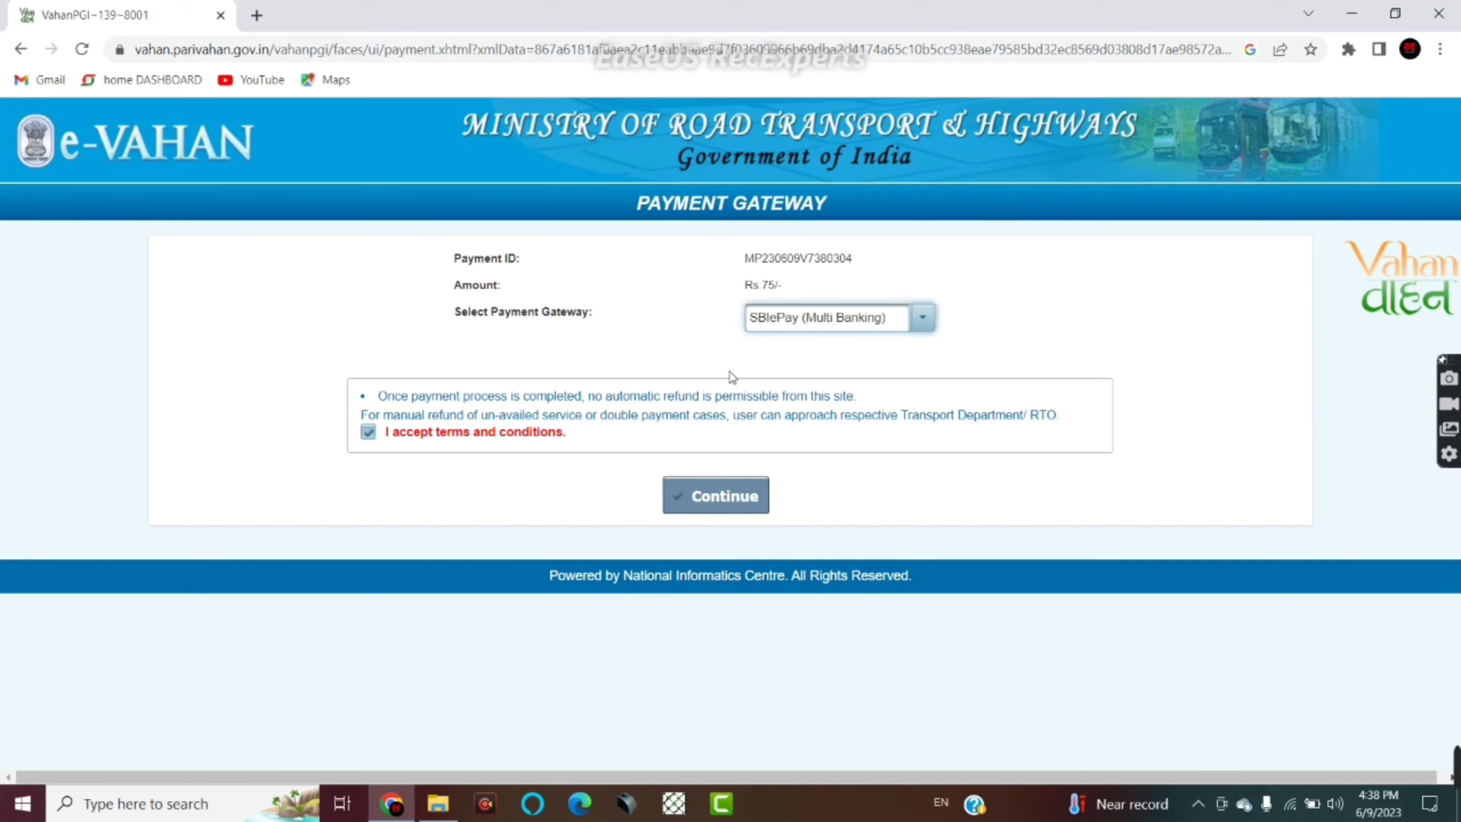
pyautogui.click(367, 433)
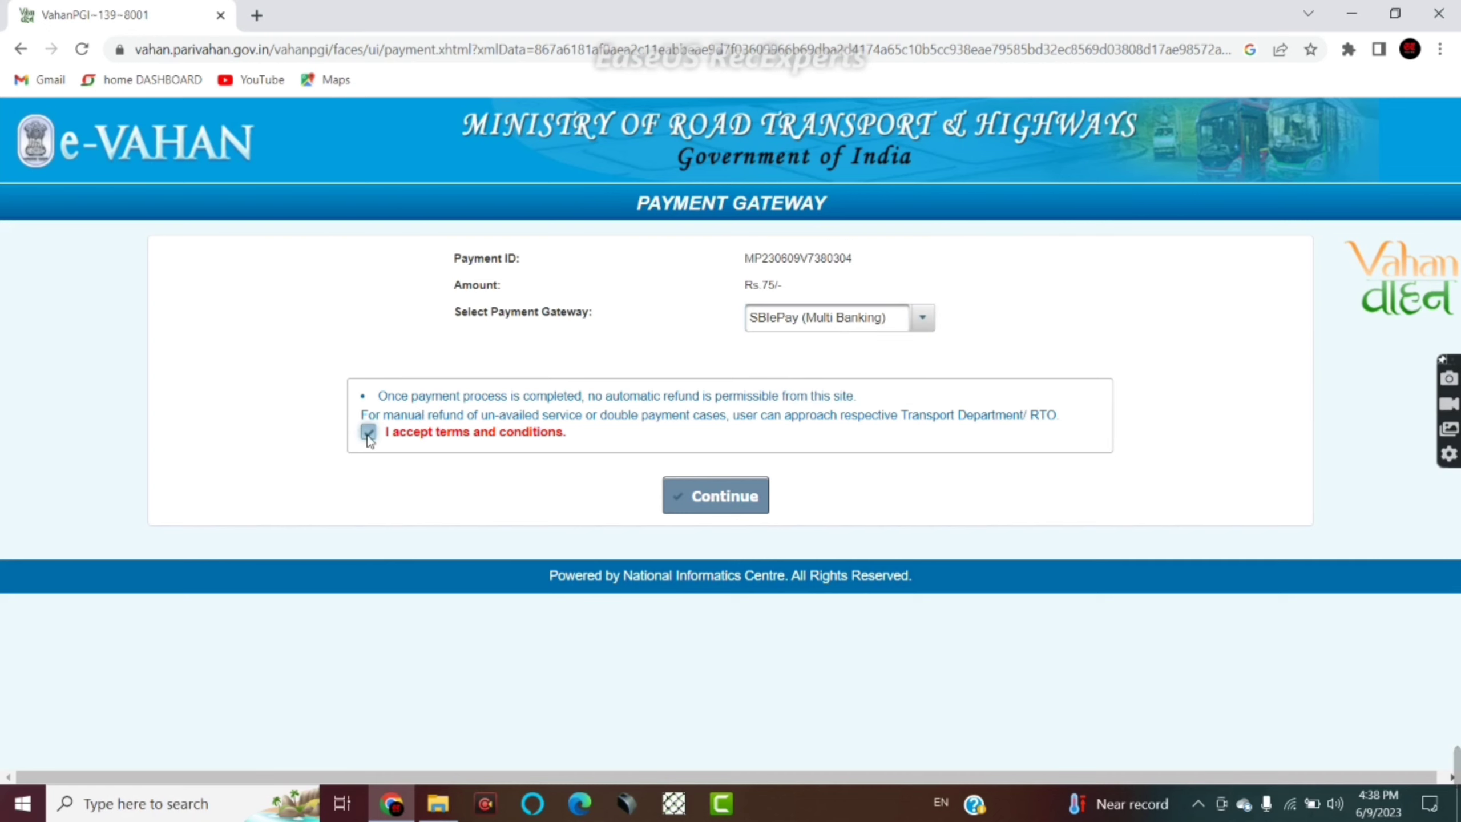
pyautogui.click(710, 486)
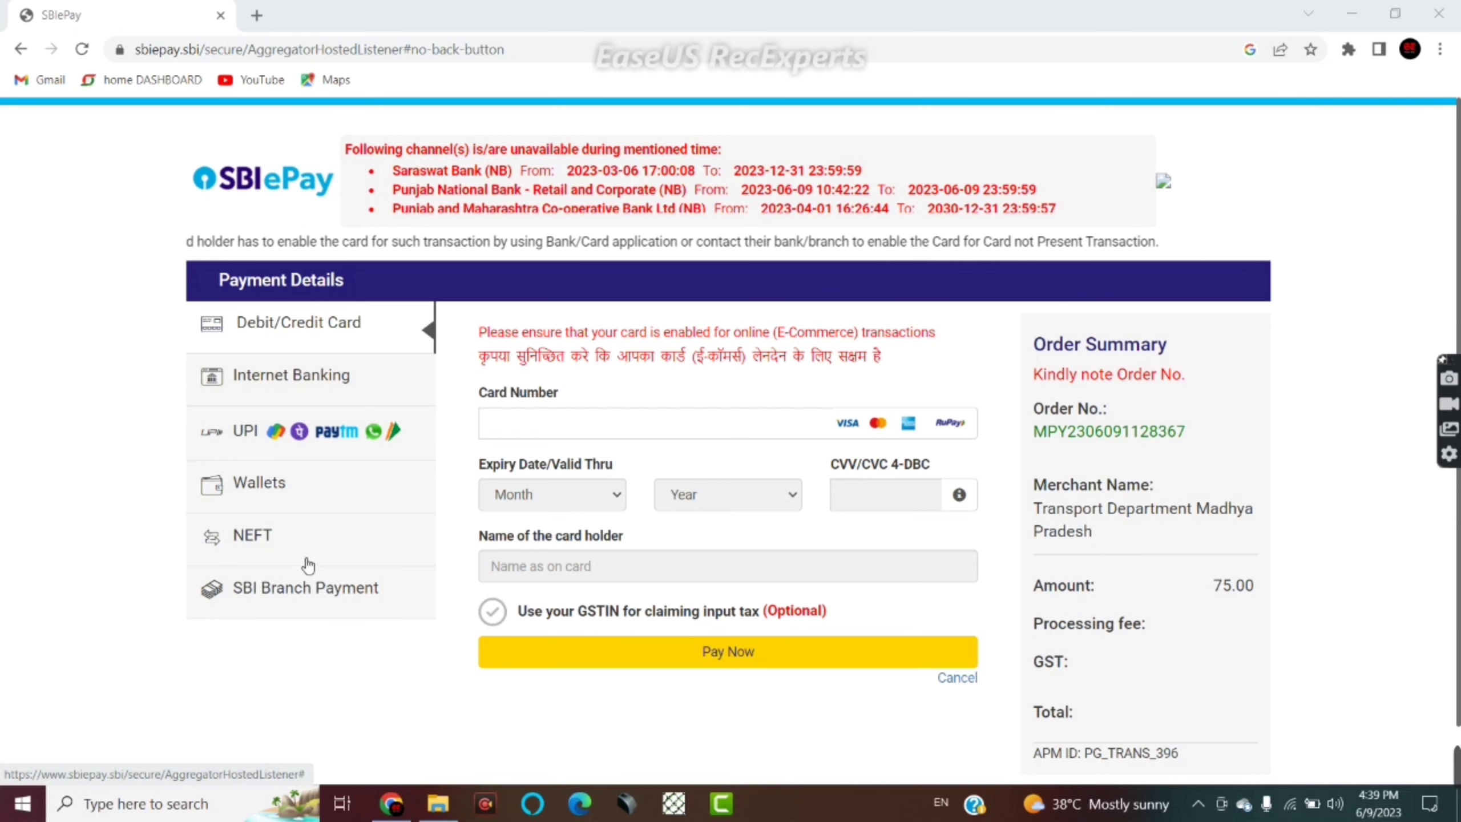
# - Pay the 75.00 INR fee by UPI, entering and validating a UPI ID before paying
pyautogui.click(245, 415)
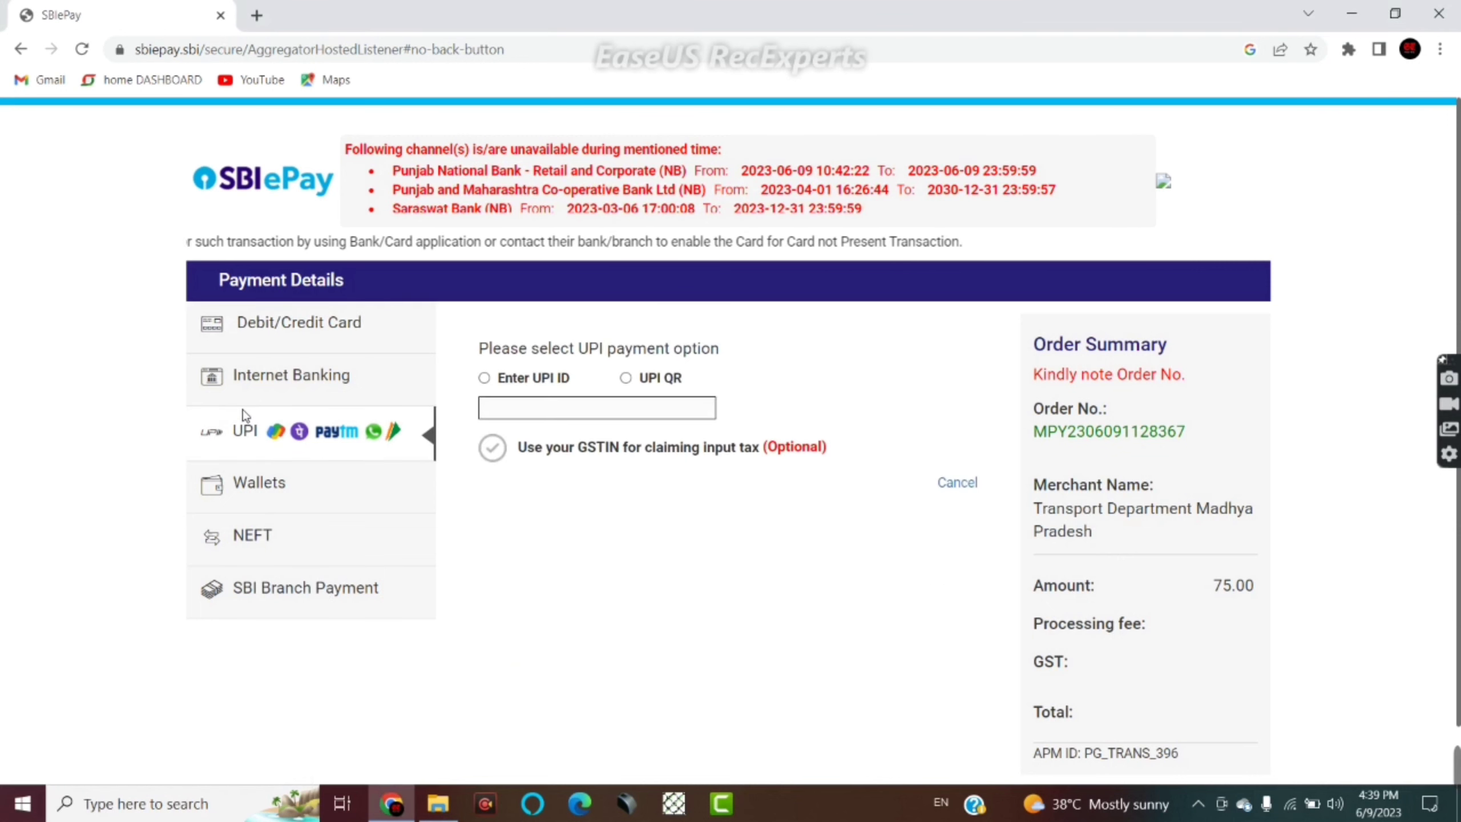
pyautogui.click(270, 587)
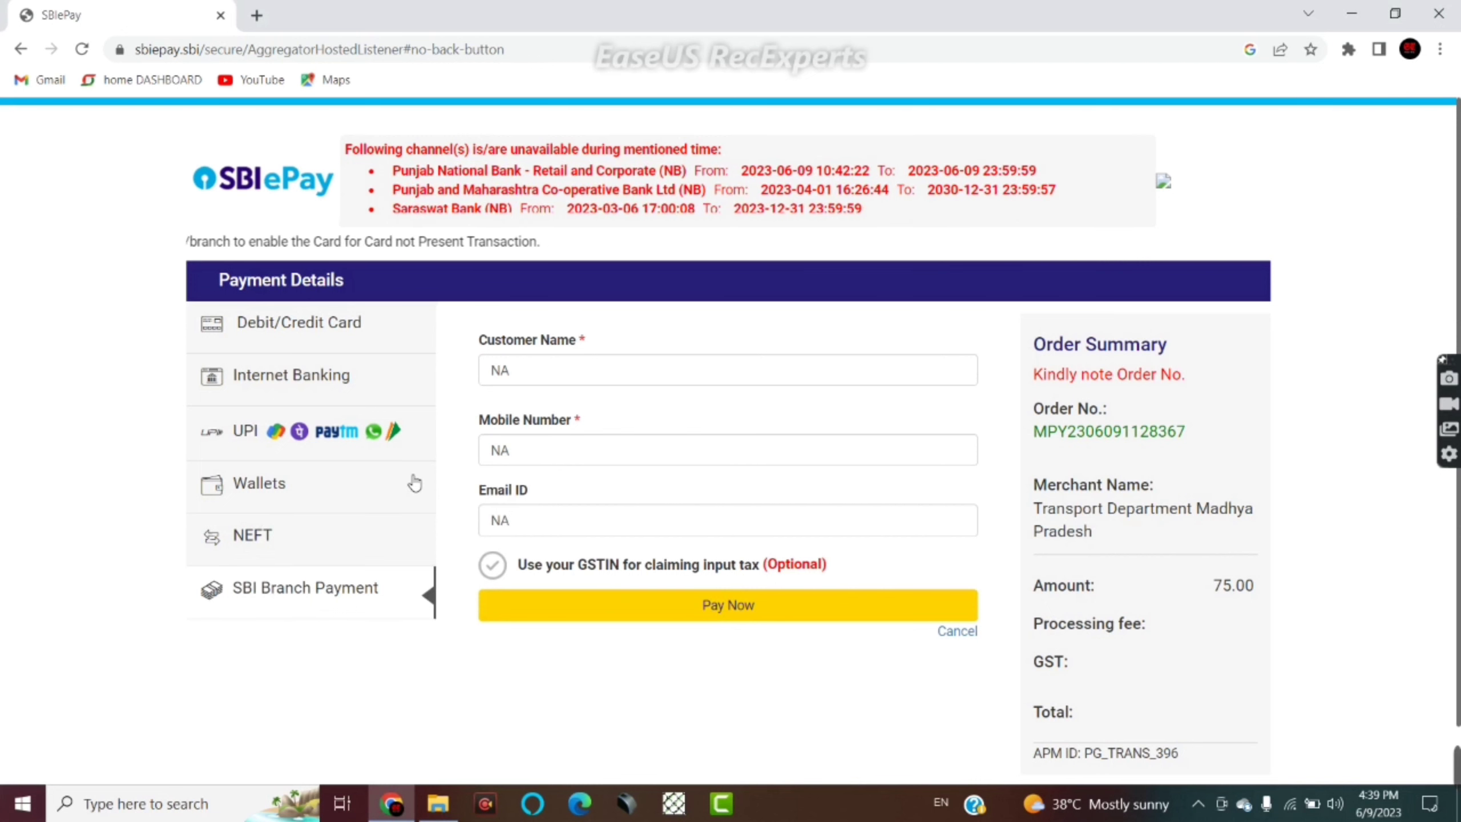
pyautogui.click(336, 451)
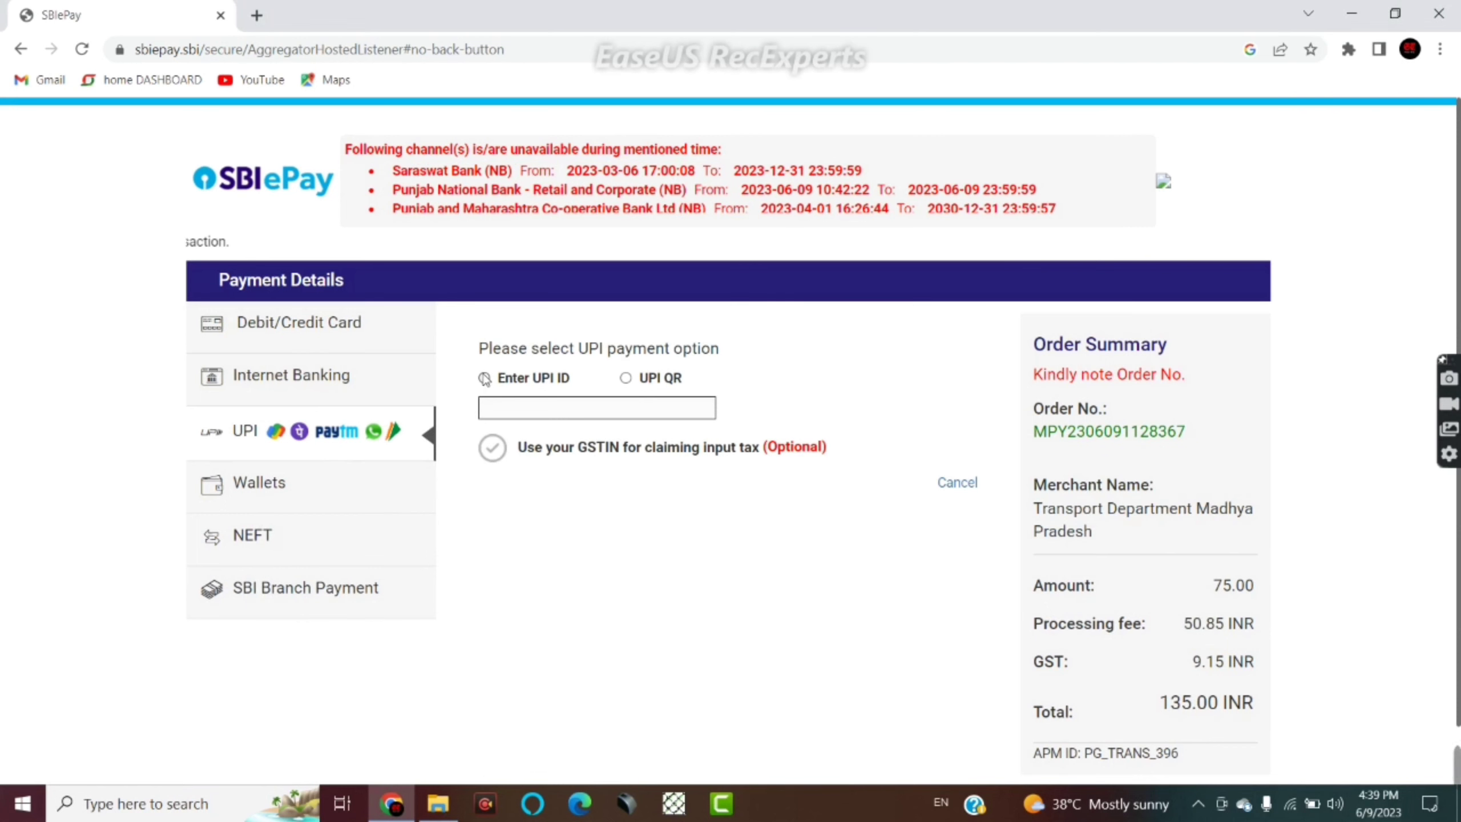
pyautogui.click(626, 379)
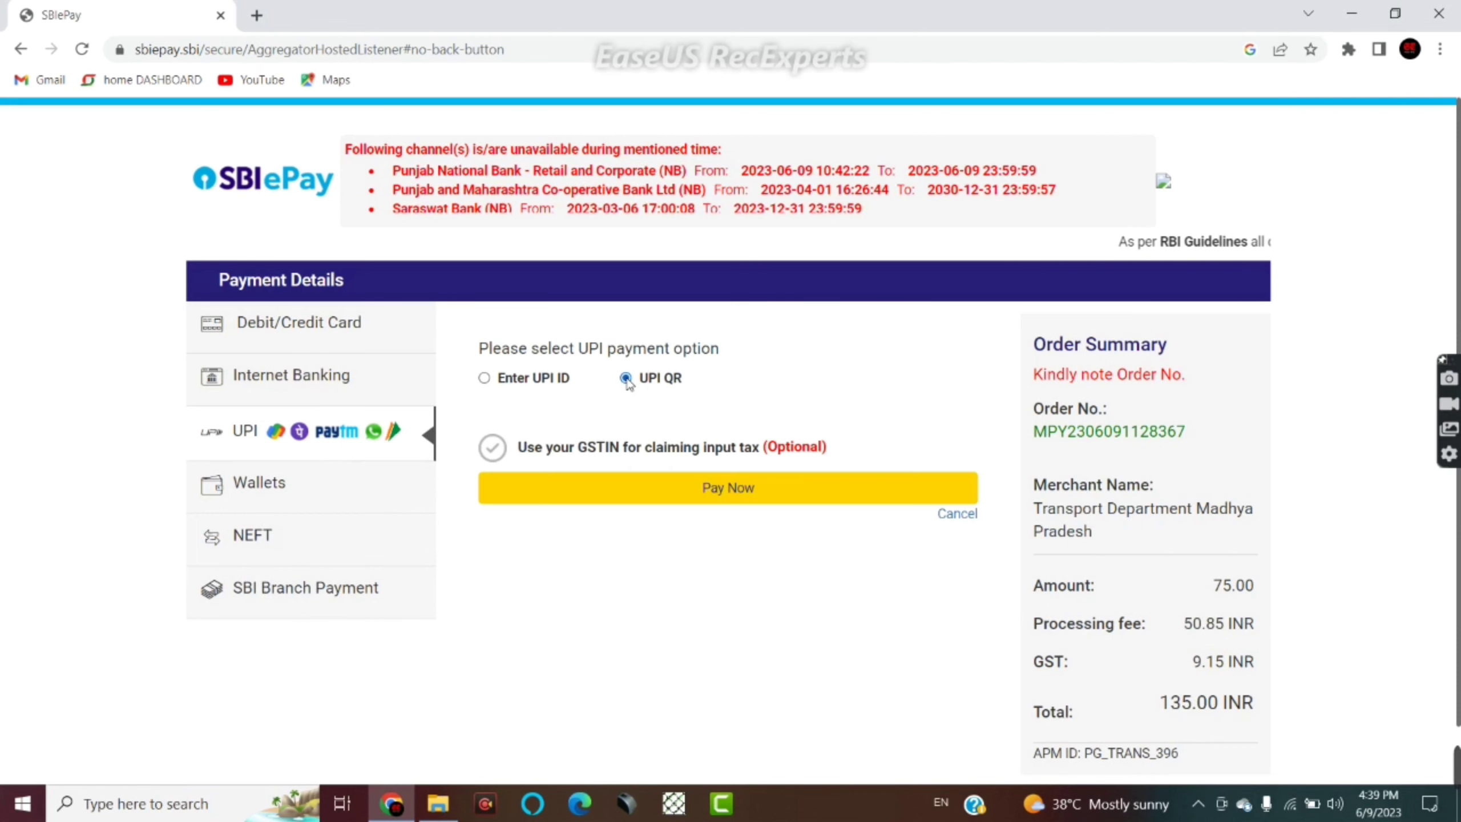
pyautogui.click(486, 379)
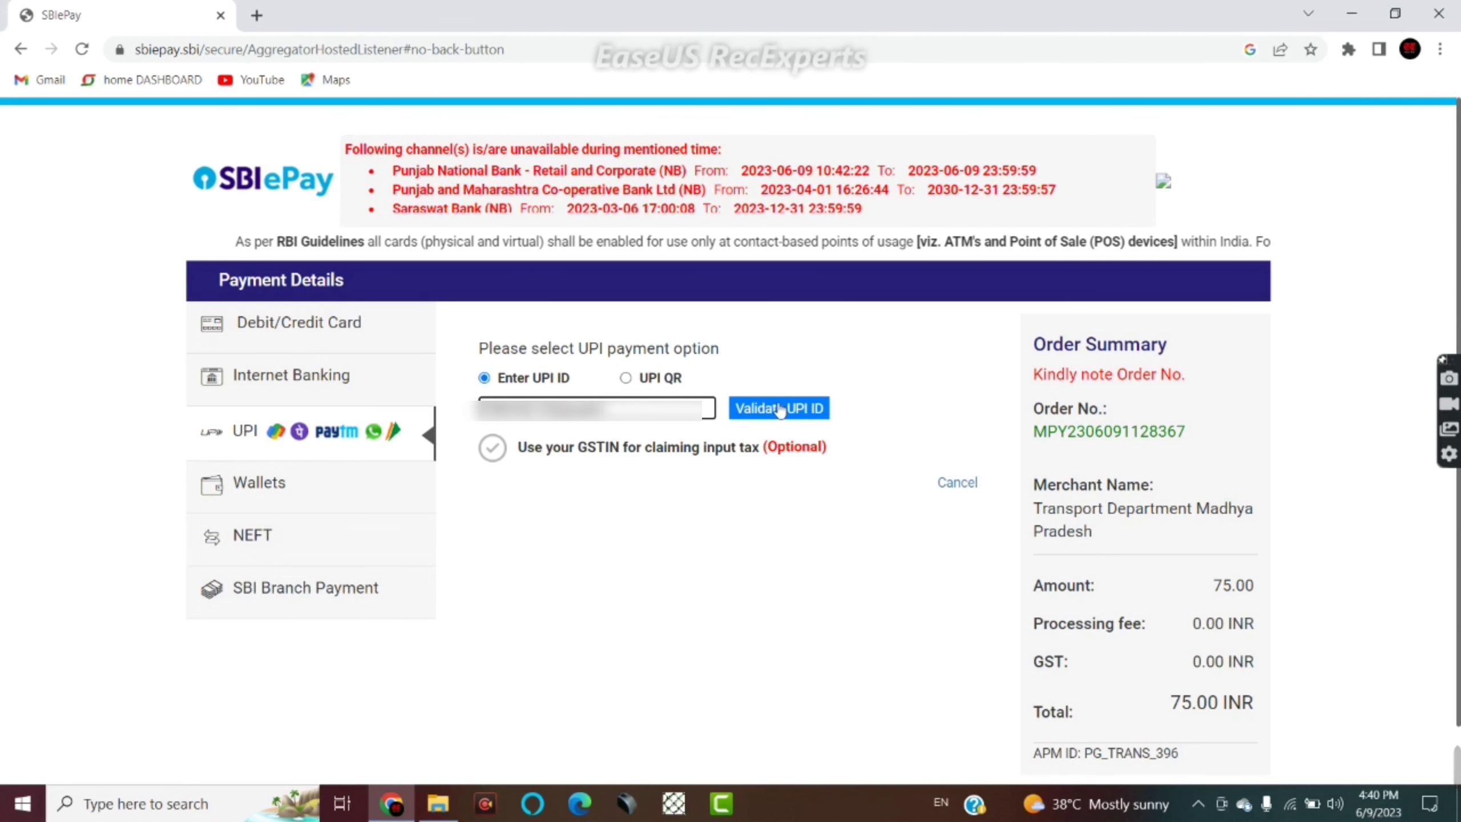
pyautogui.click(799, 409)
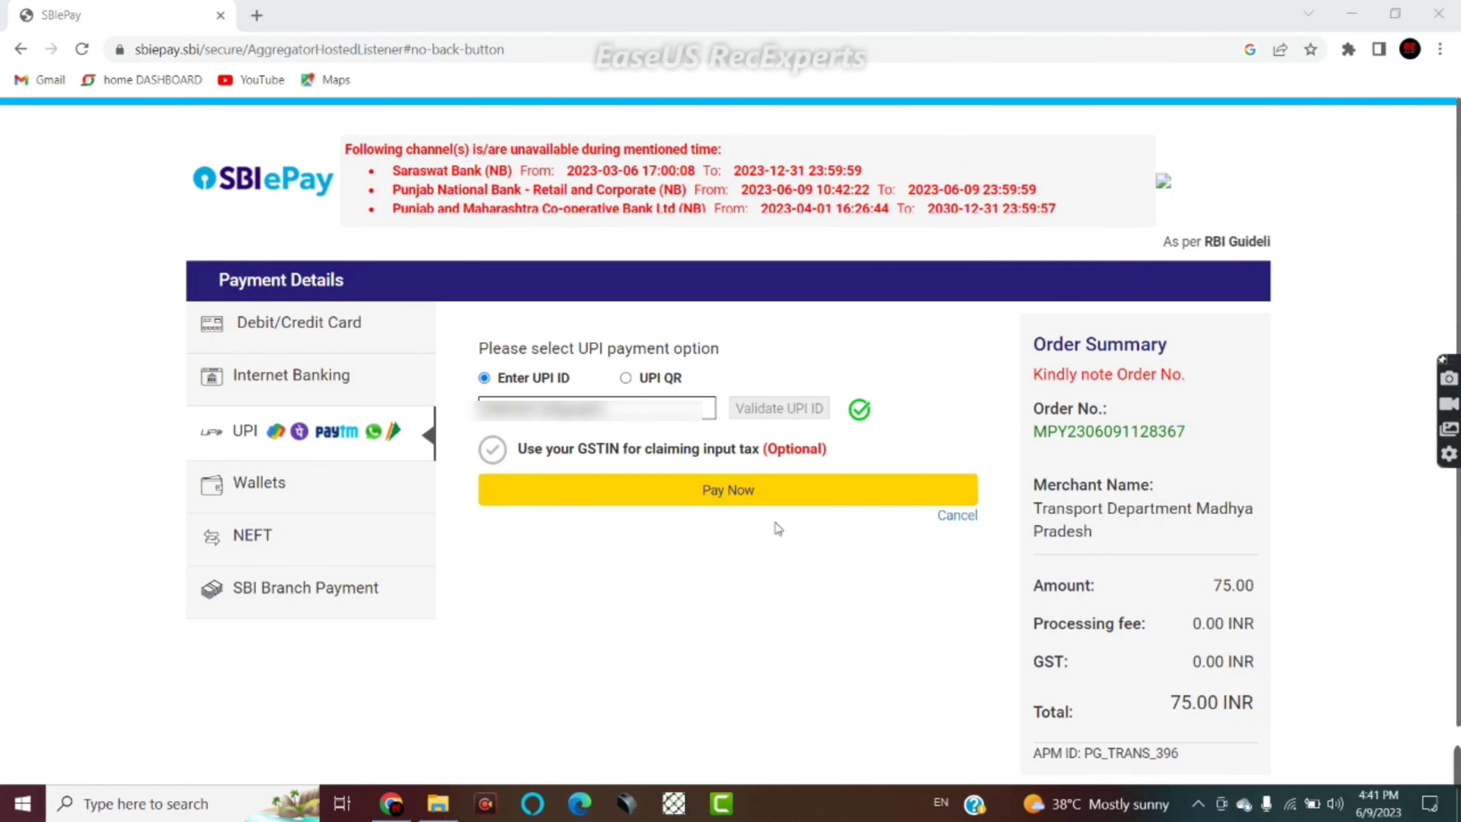
pyautogui.click(749, 489)
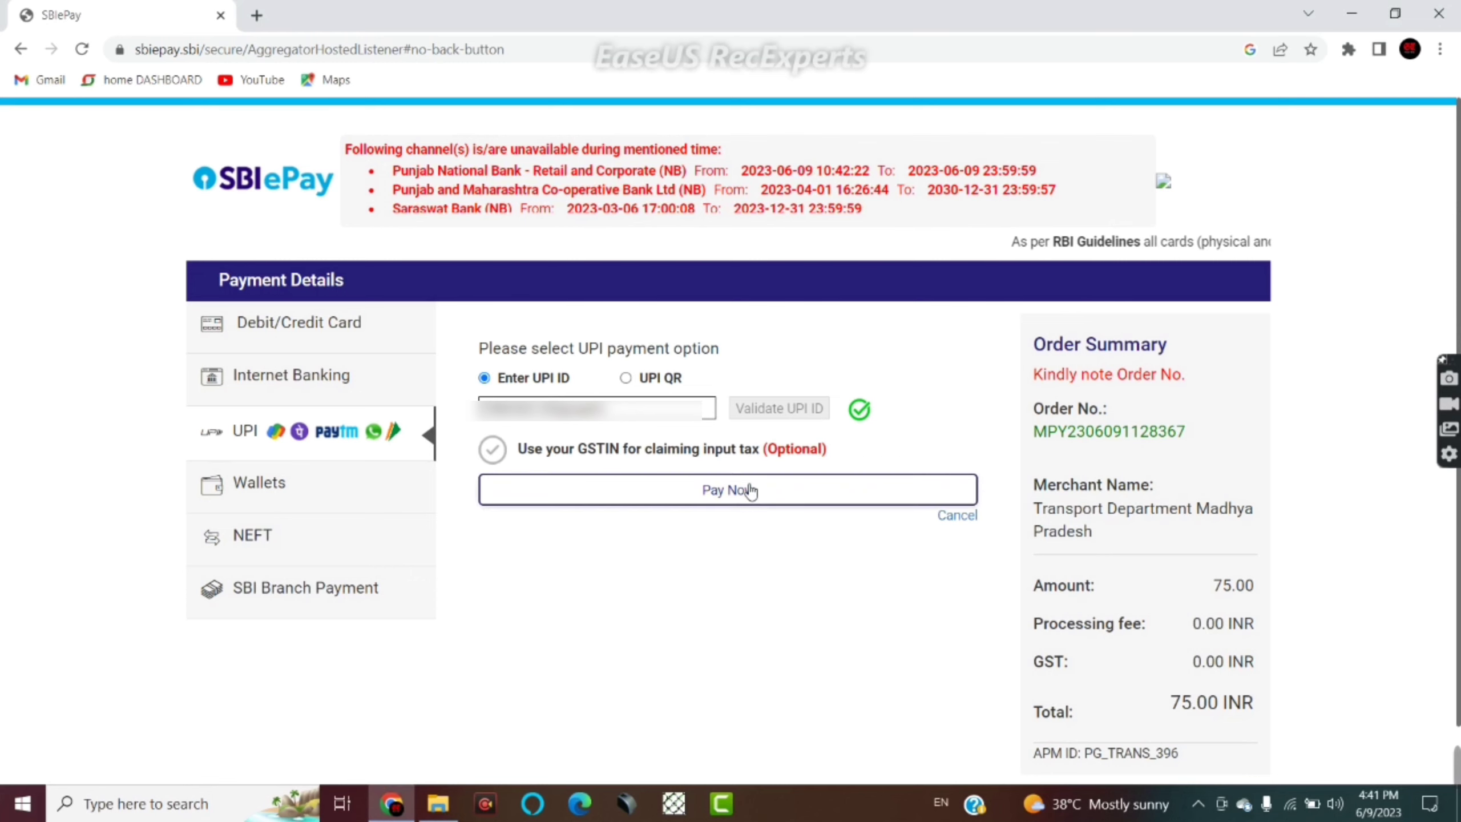
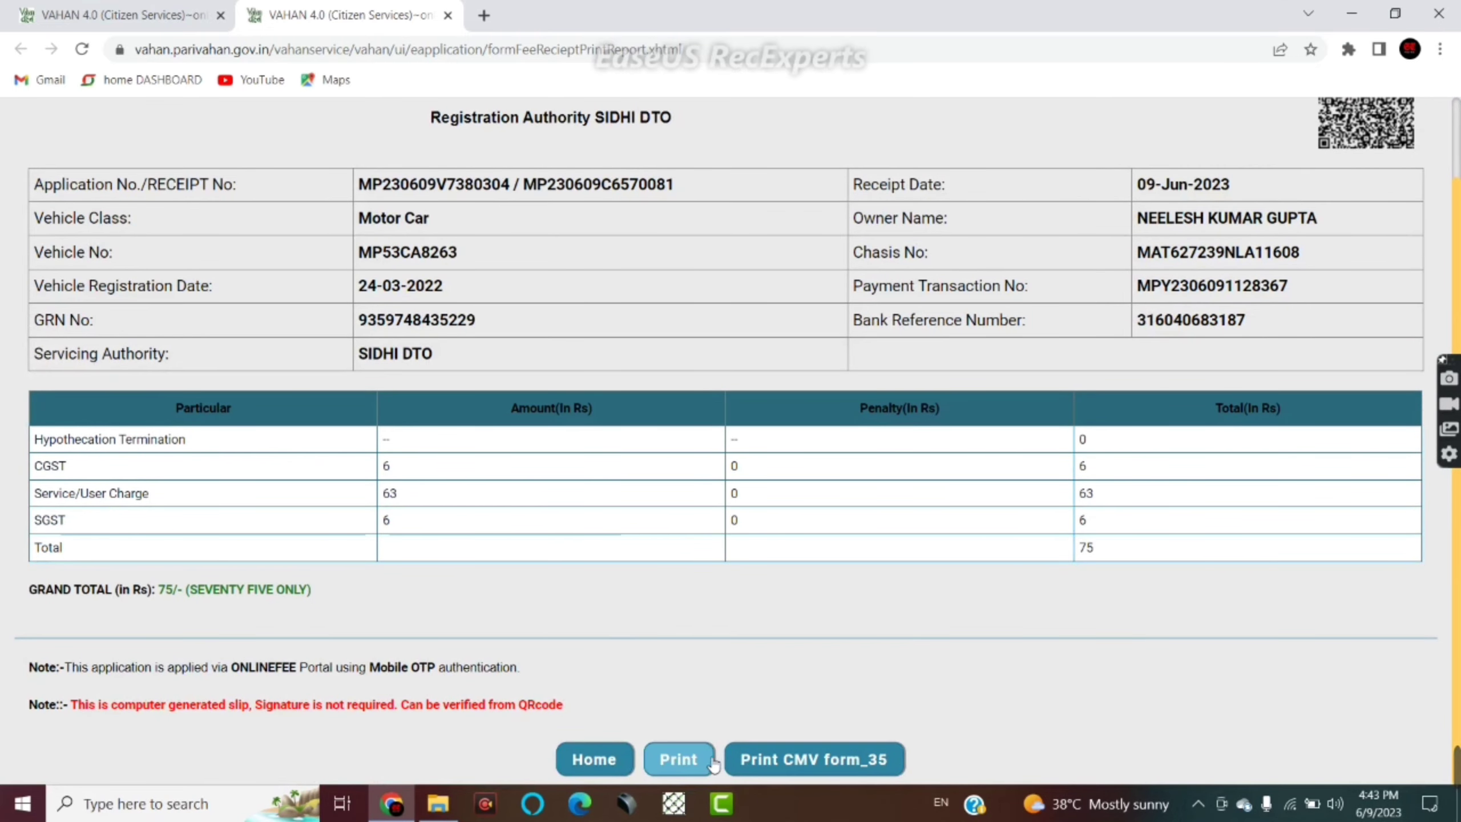
# - Save the fee receipt as a PDF in Downloads
pyautogui.click(702, 763)
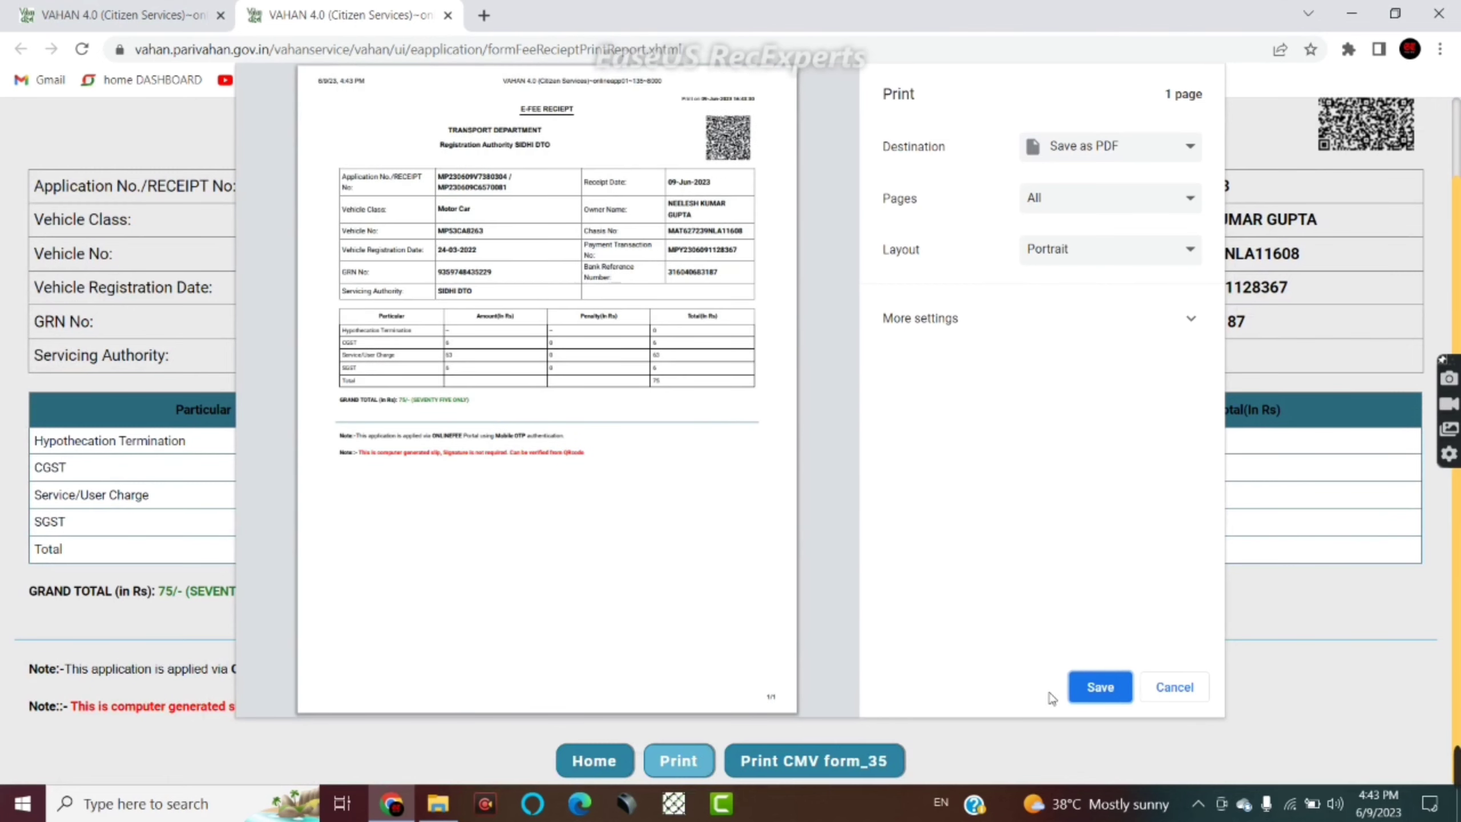
pyautogui.click(1104, 687)
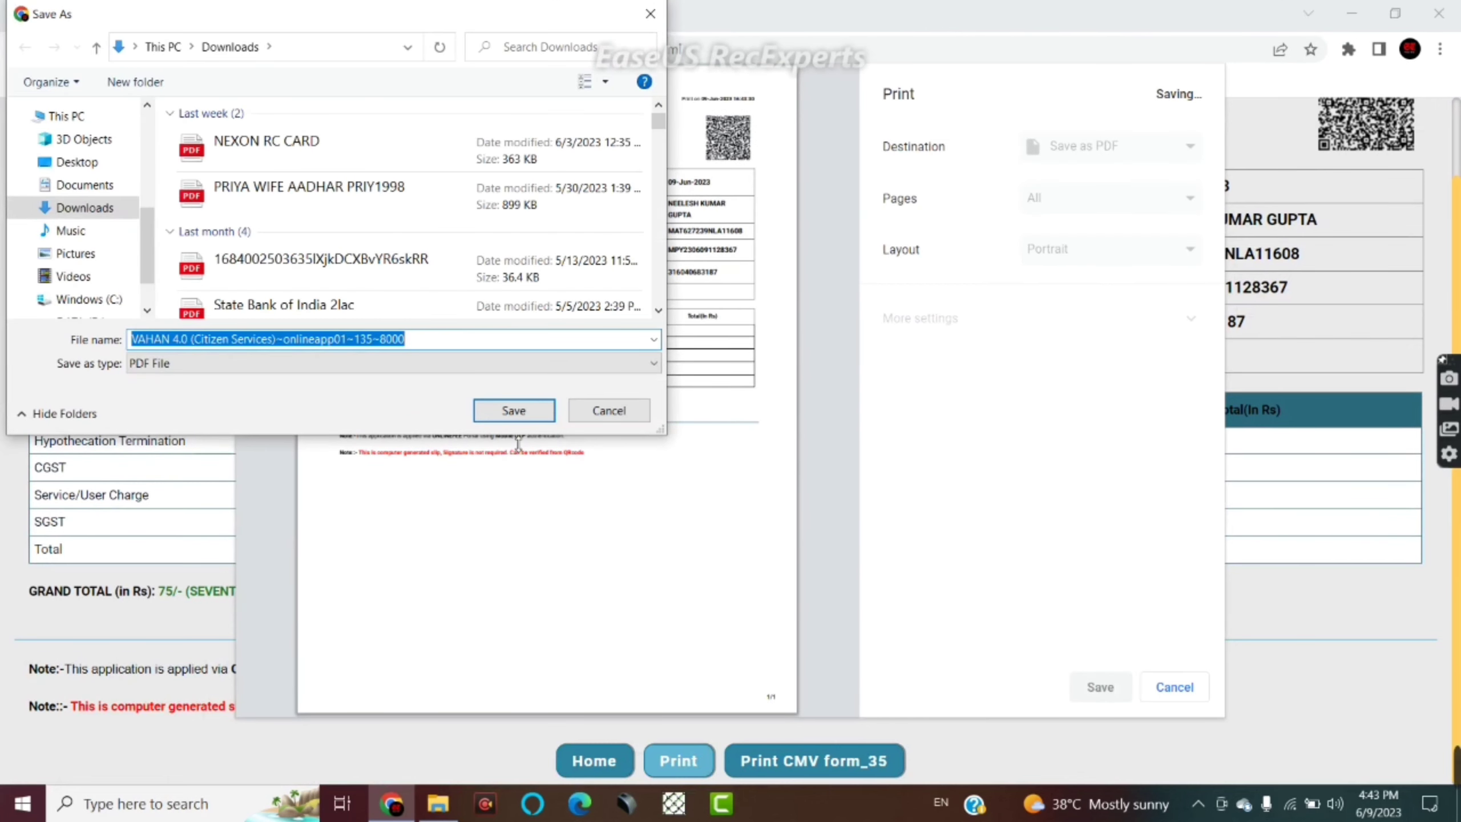
pyautogui.click(514, 411)
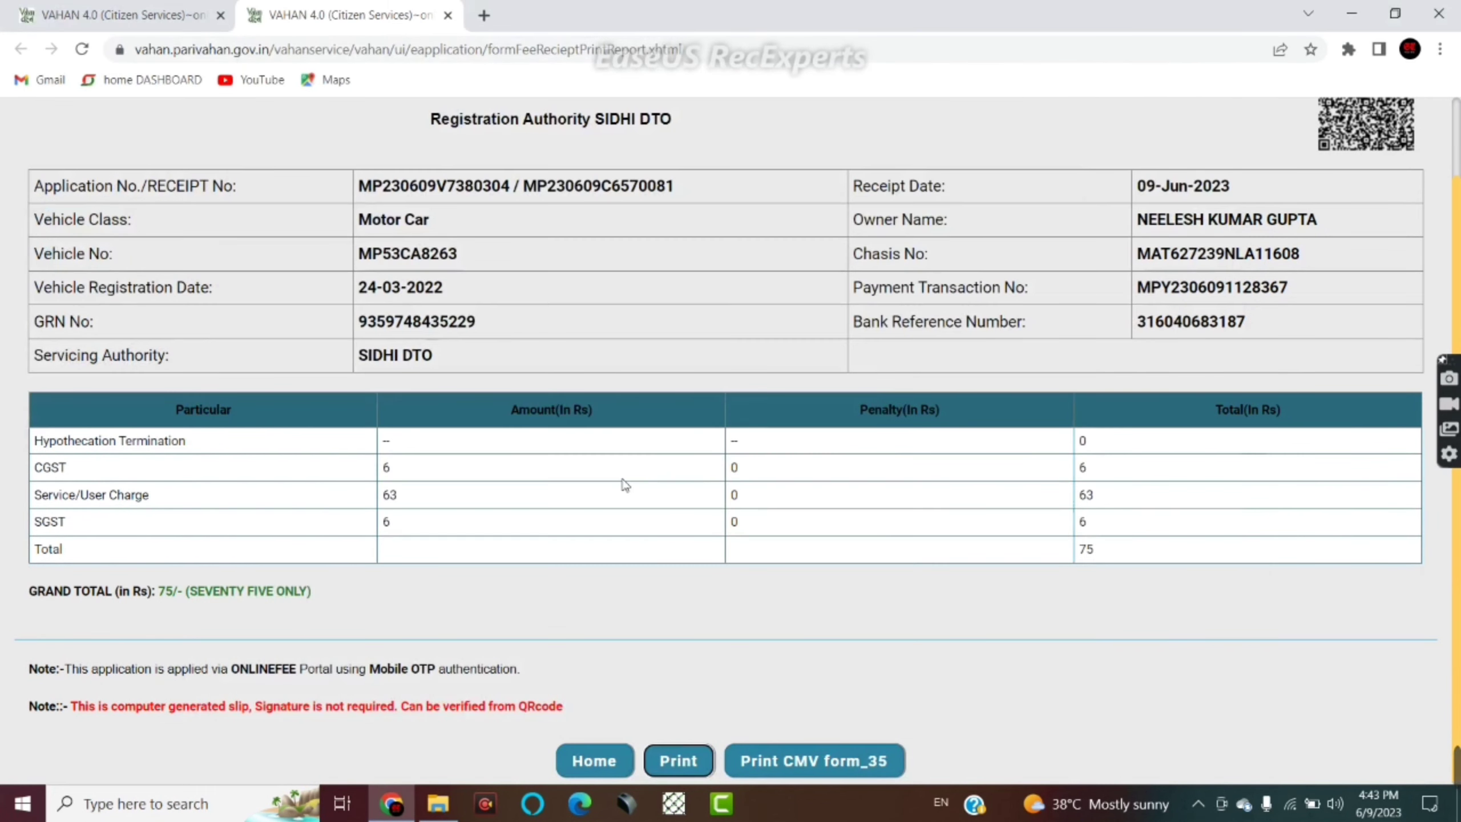
# - Save the CMV Form 35 termination notice as a PDF, then return to the upload-steps tab
pyautogui.click(831, 762)
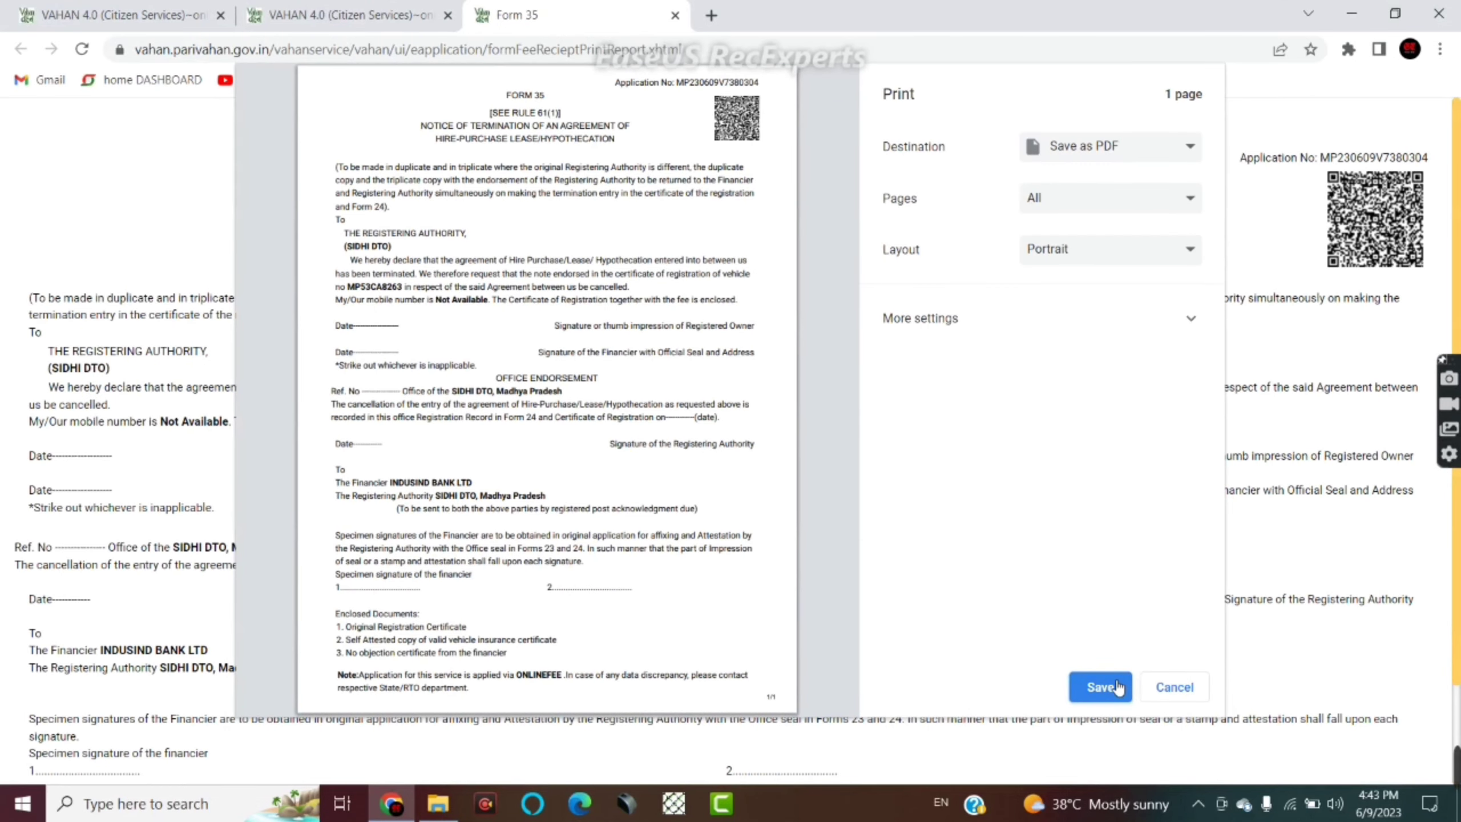
pyautogui.click(1110, 687)
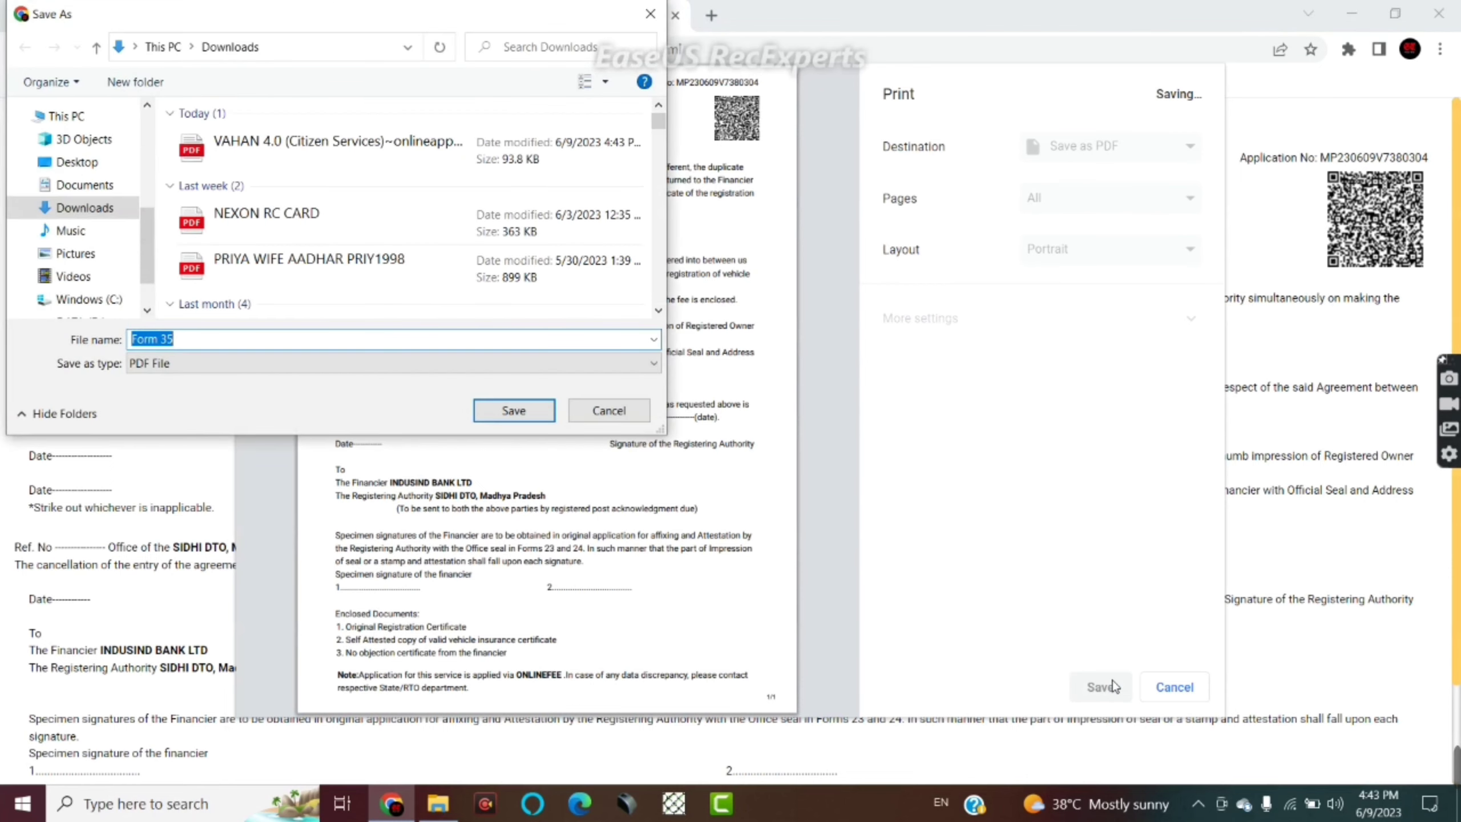
pyautogui.click(537, 418)
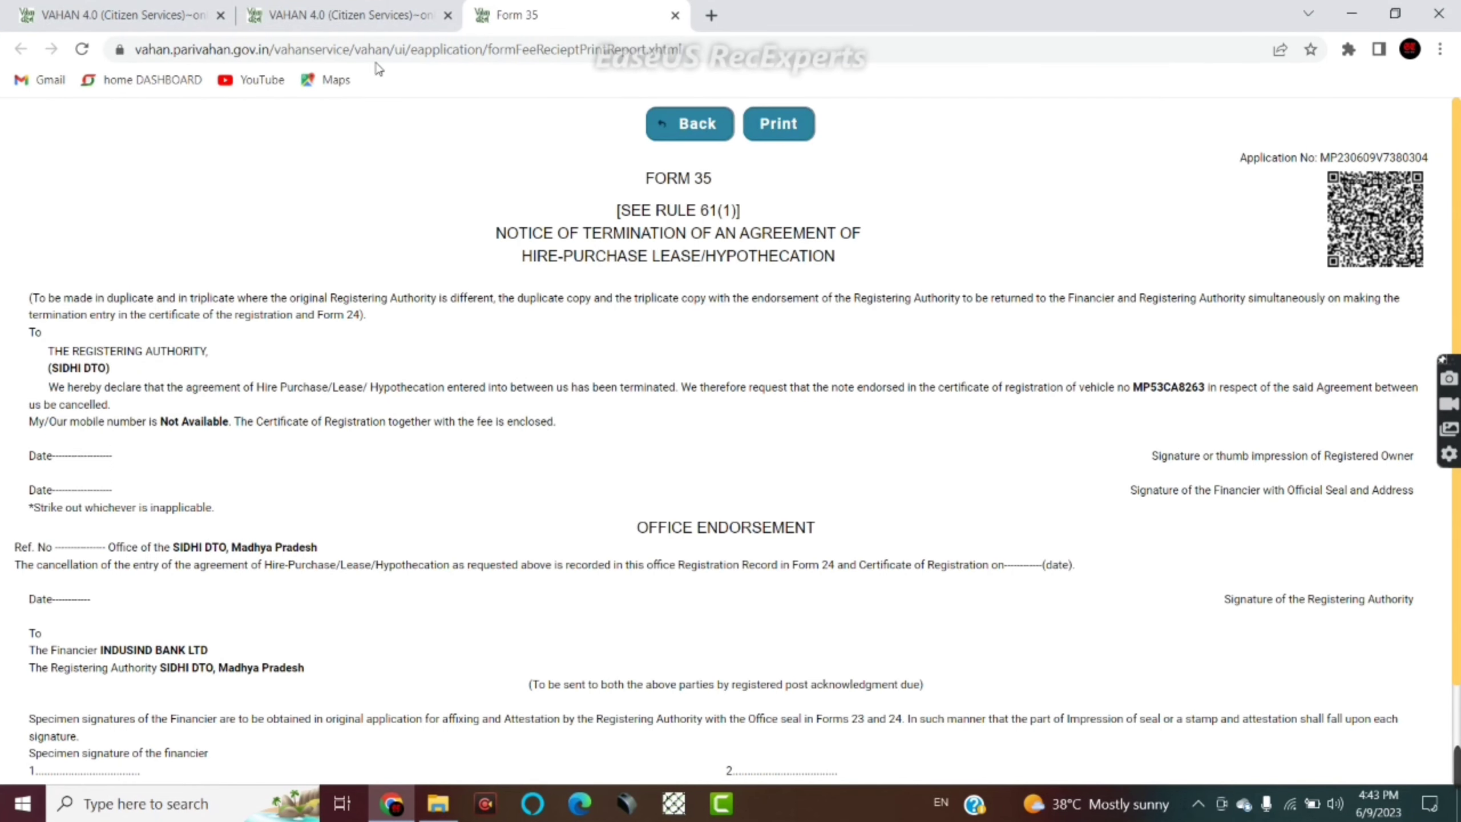
pyautogui.click(349, 15)
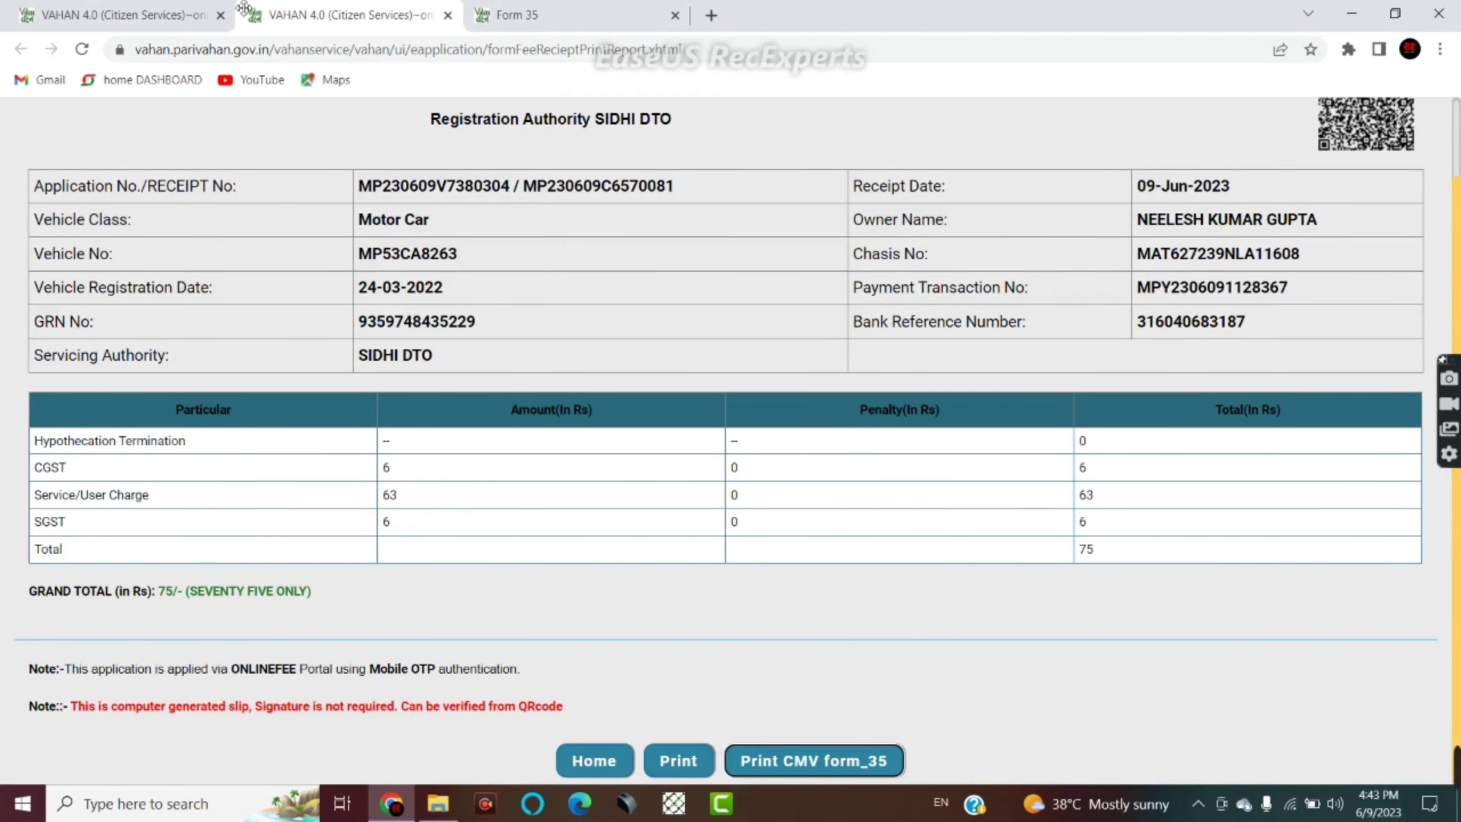
pyautogui.click(193, 12)
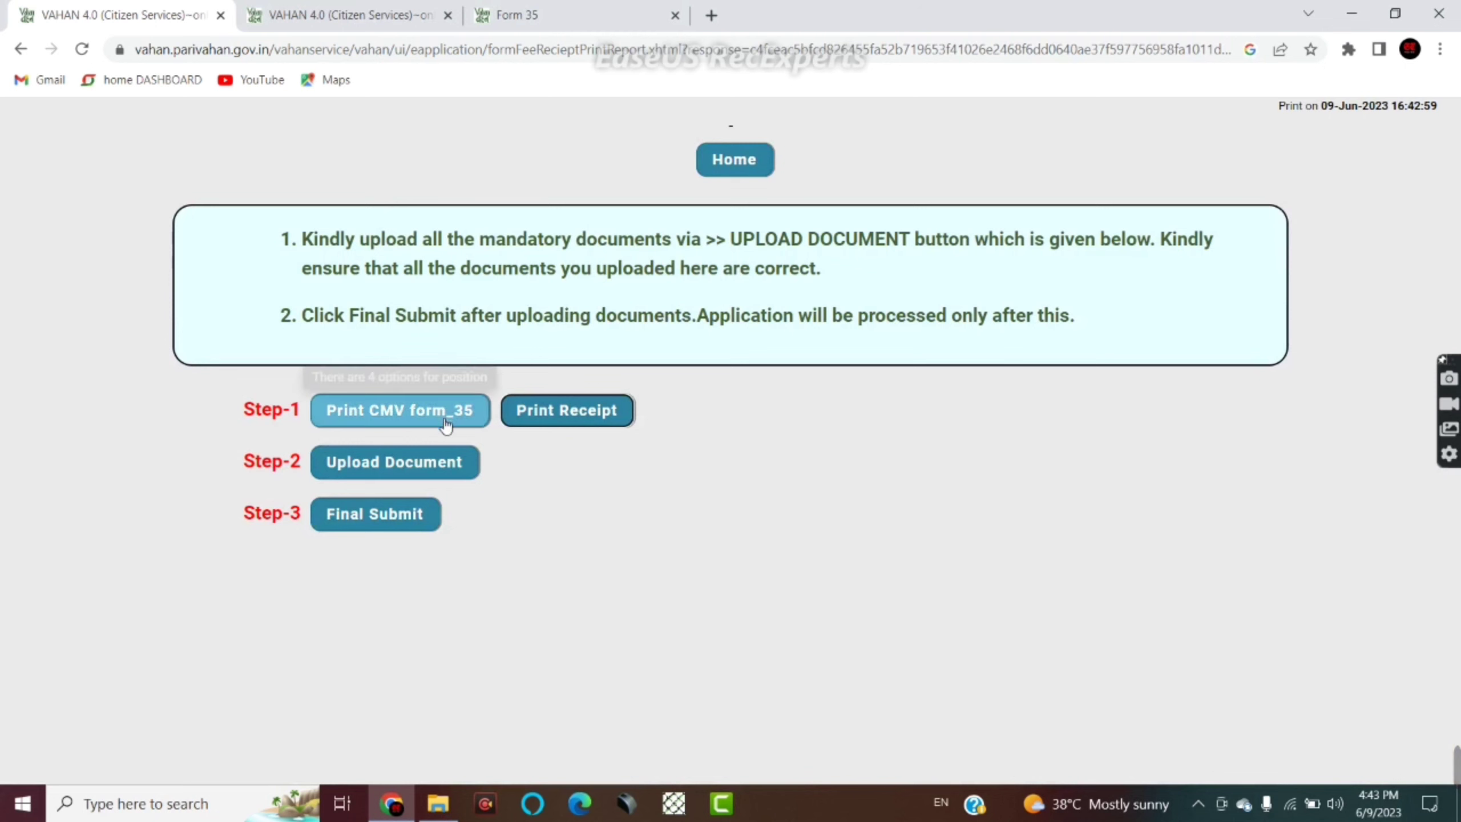
# - Attach NEXON NOC SCAN from the car noc folder to the Bank NOC row, then dismiss the file-name alert
pyautogui.click(423, 465)
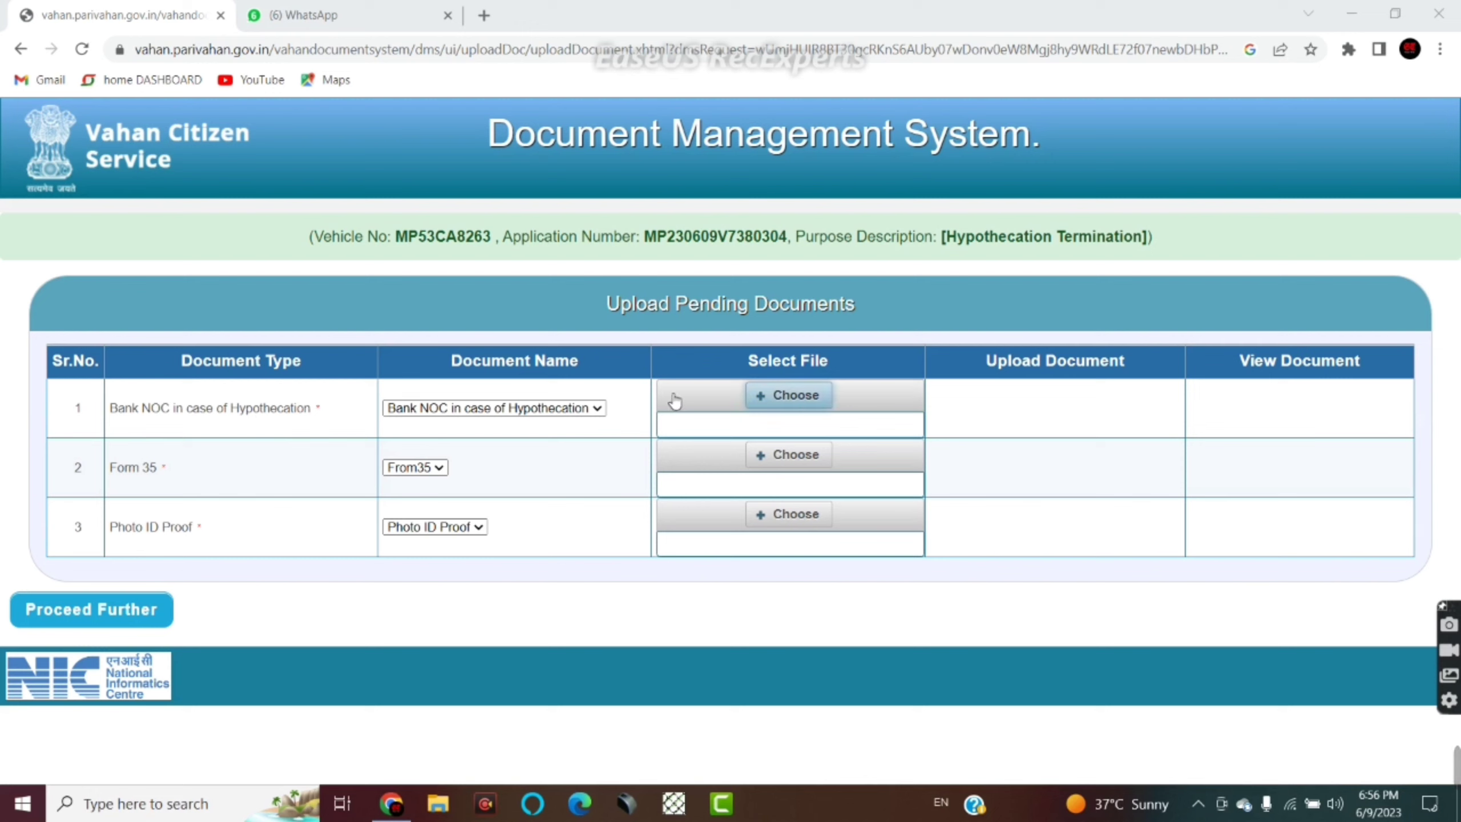
pyautogui.click(771, 406)
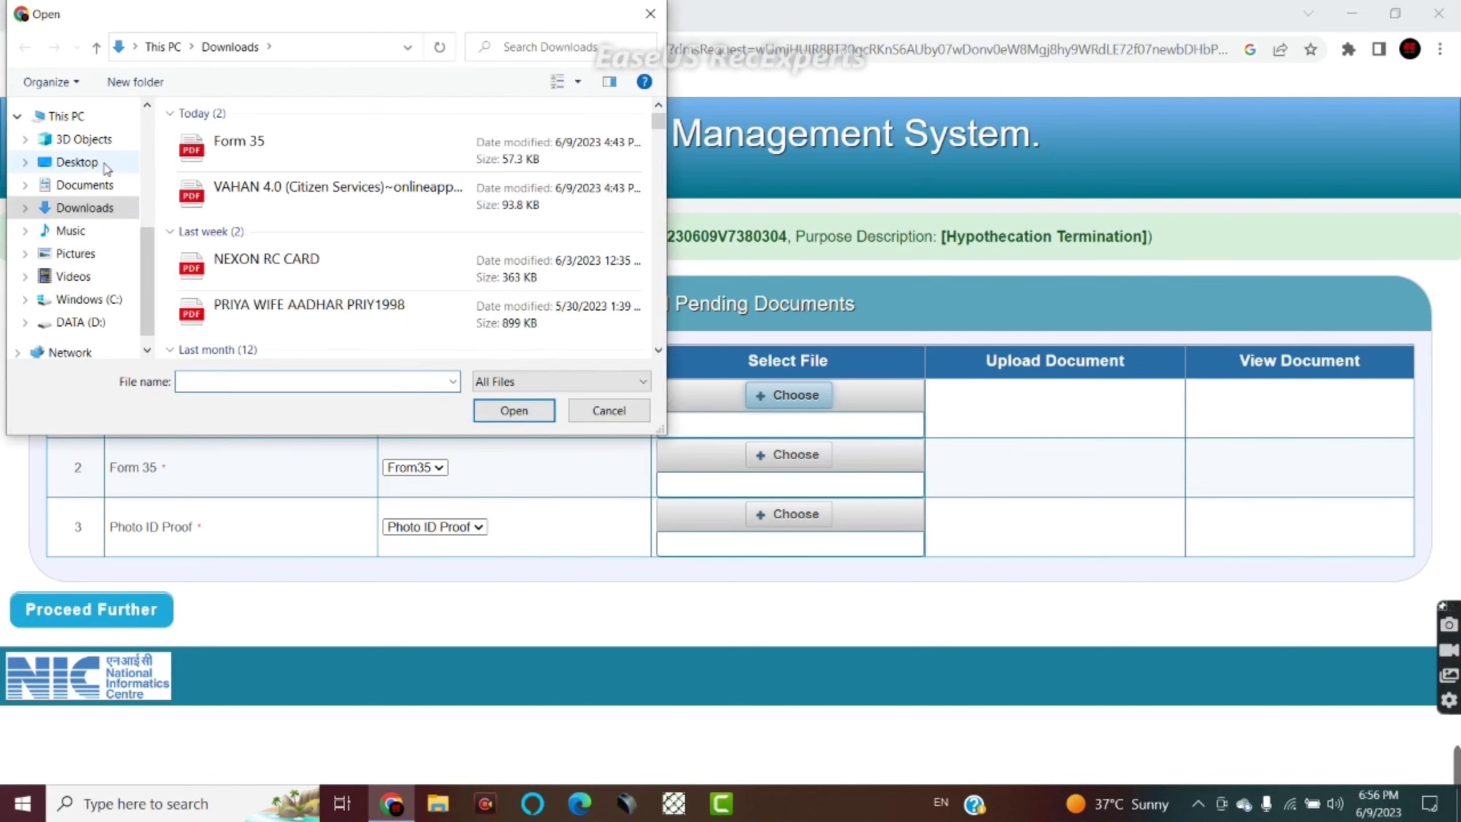
pyautogui.click(77, 161)
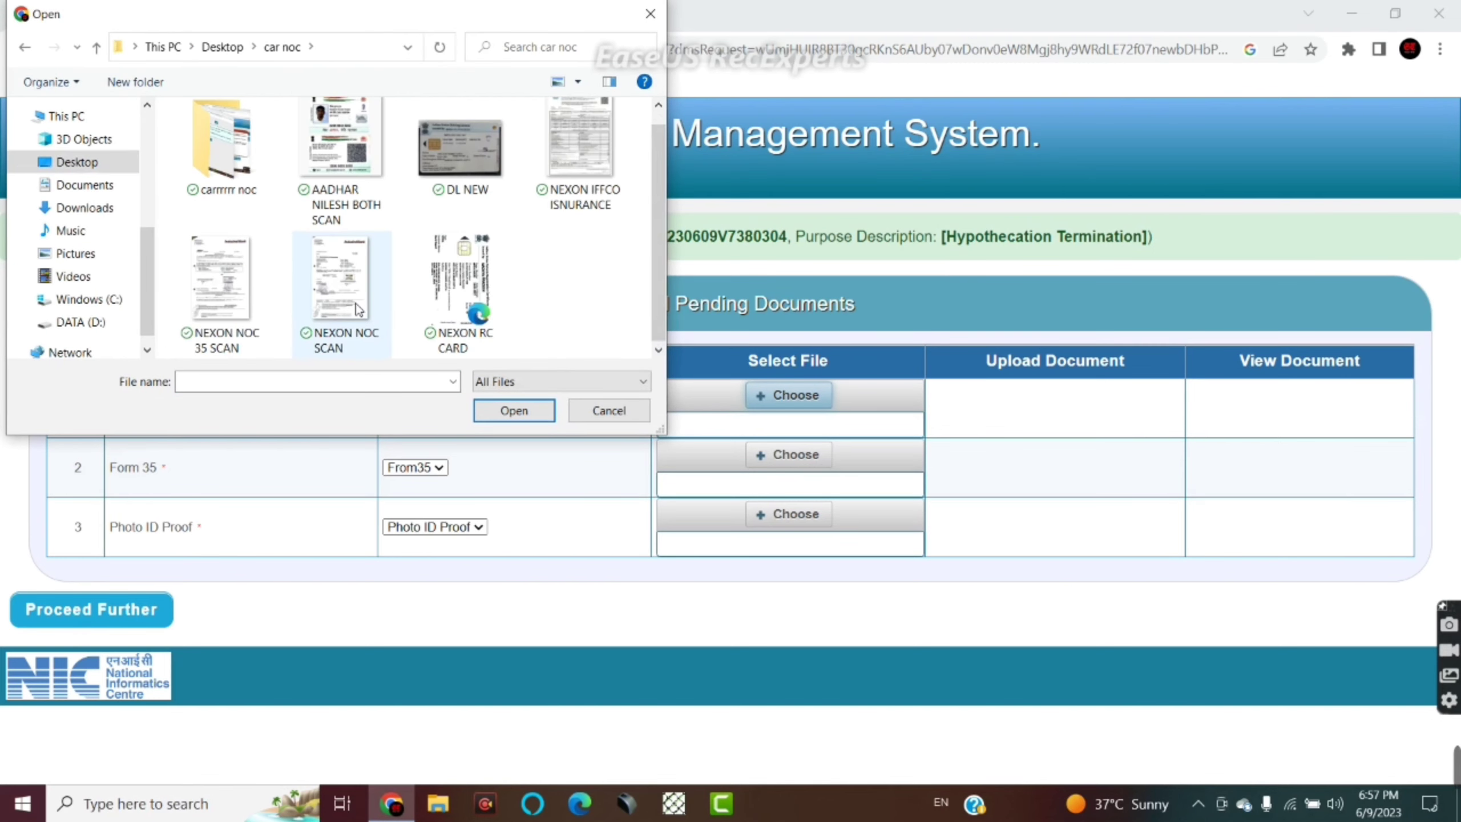
pyautogui.click(358, 309)
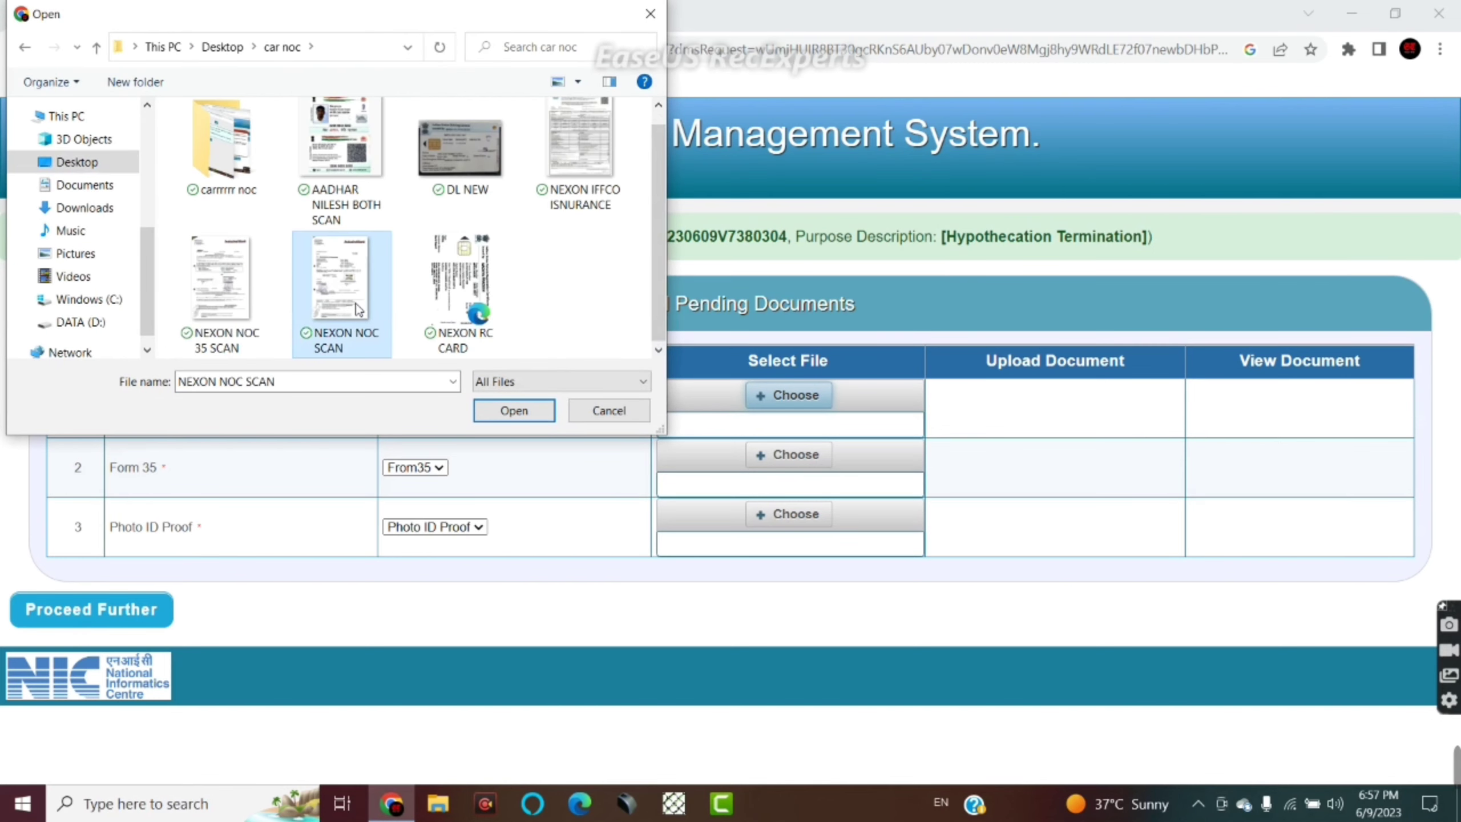
pyautogui.click(505, 416)
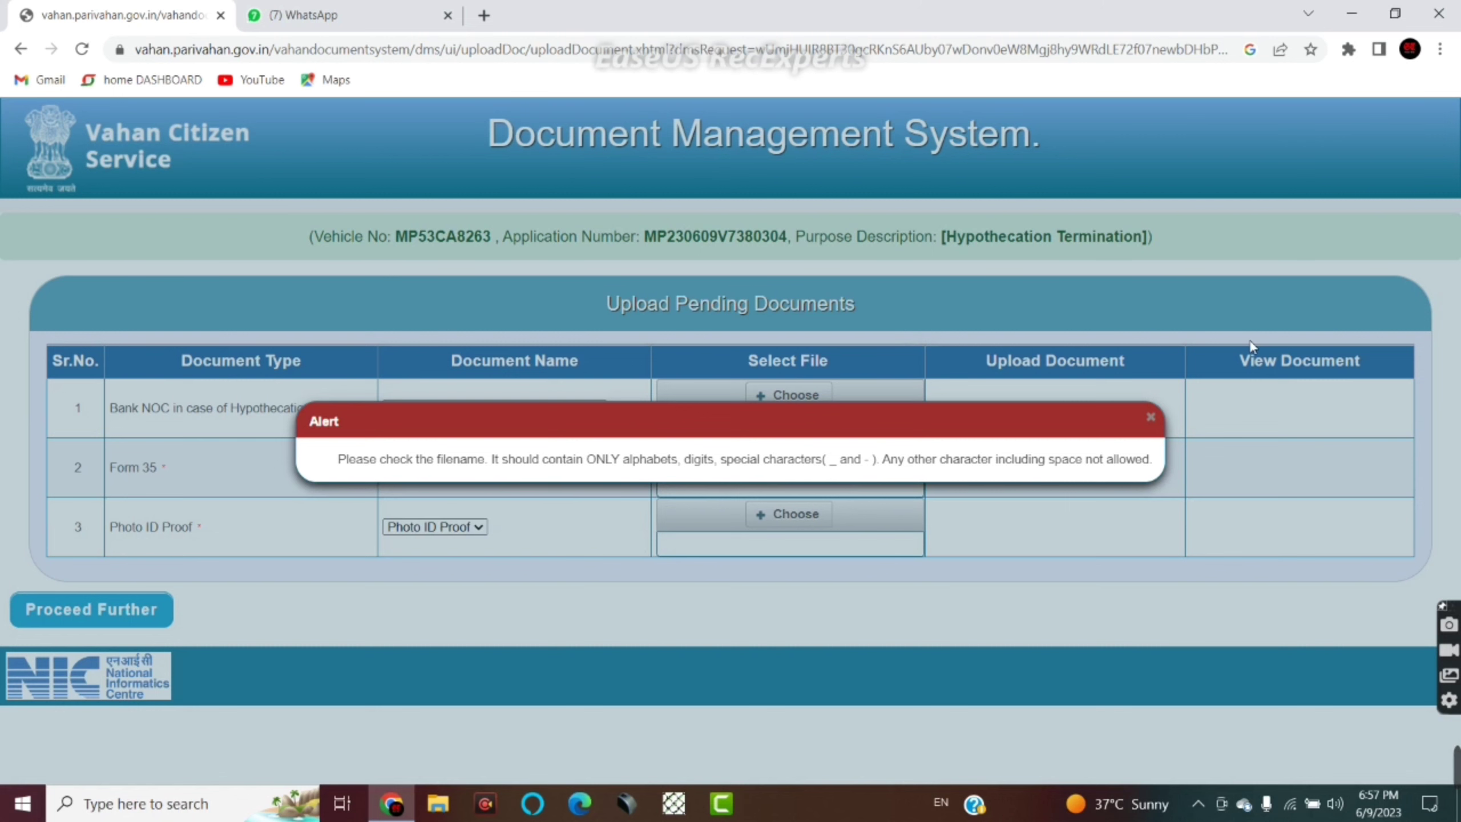
pyautogui.click(1160, 415)
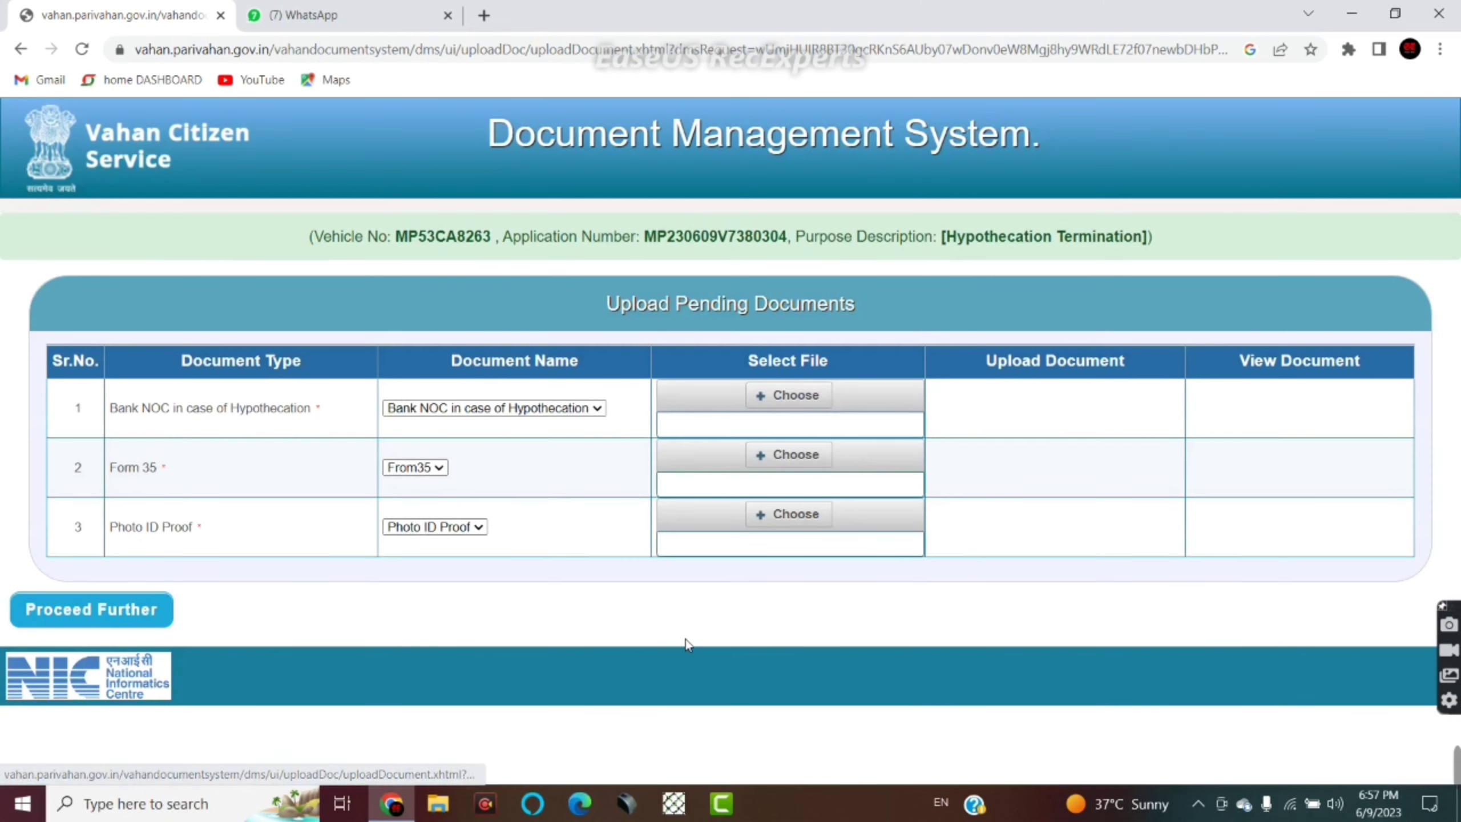
# - Open the desktop car noc folder in File Explorer and start the Bank NOC upload
pyautogui.click(1352, 12)
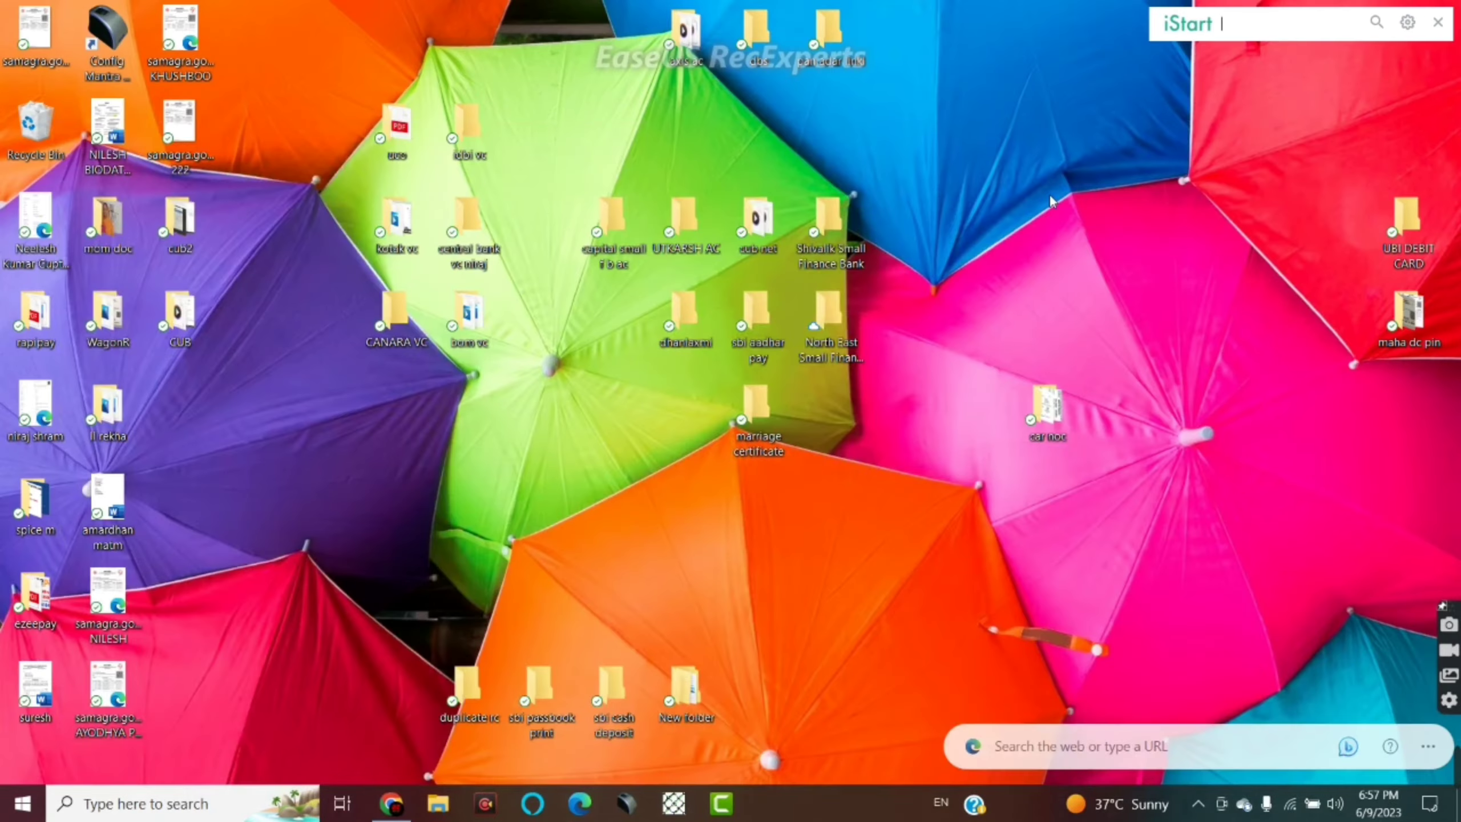
pyautogui.doubleClick(1047, 406)
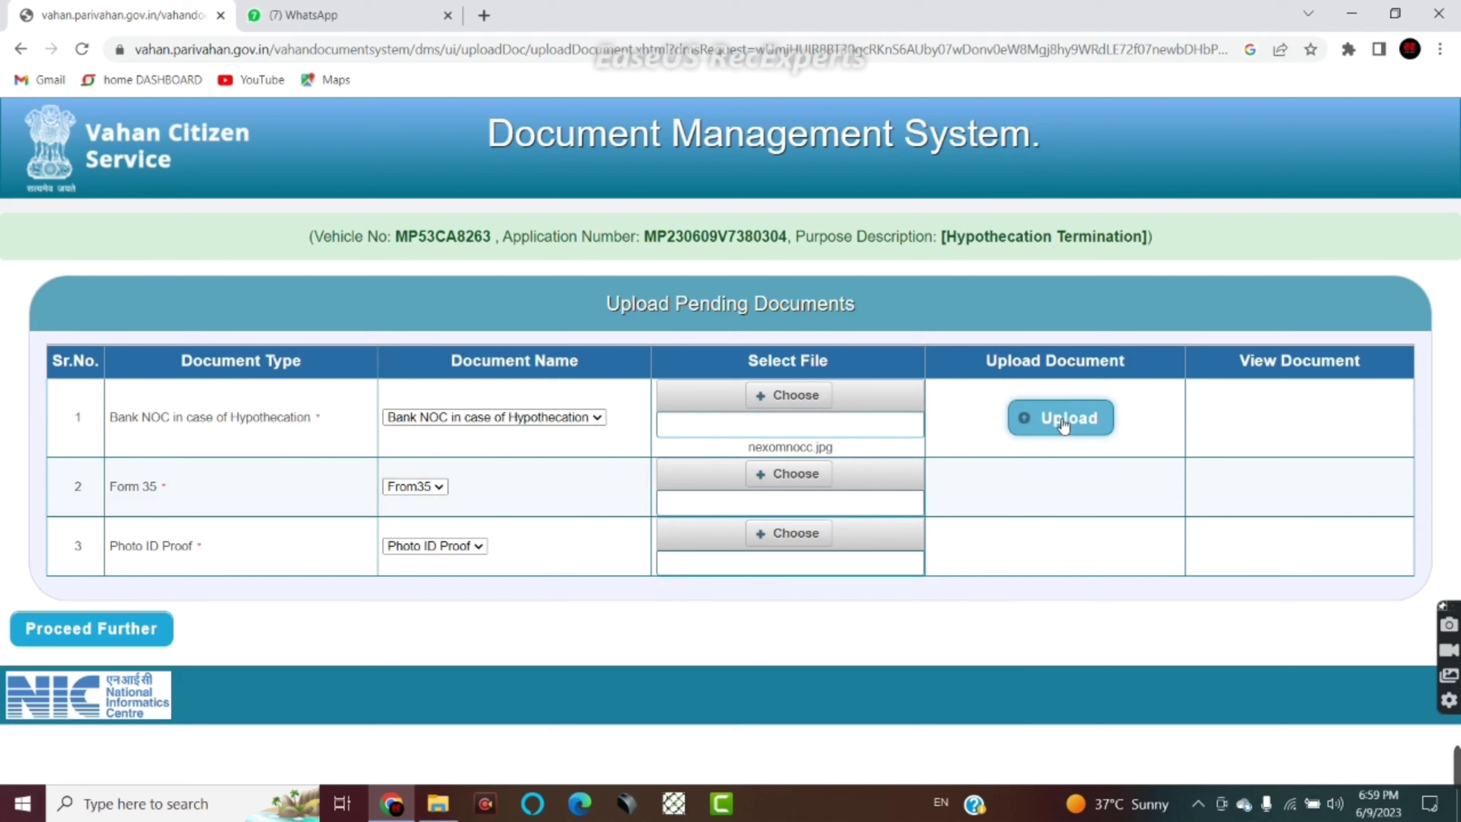
pyautogui.click(1063, 419)
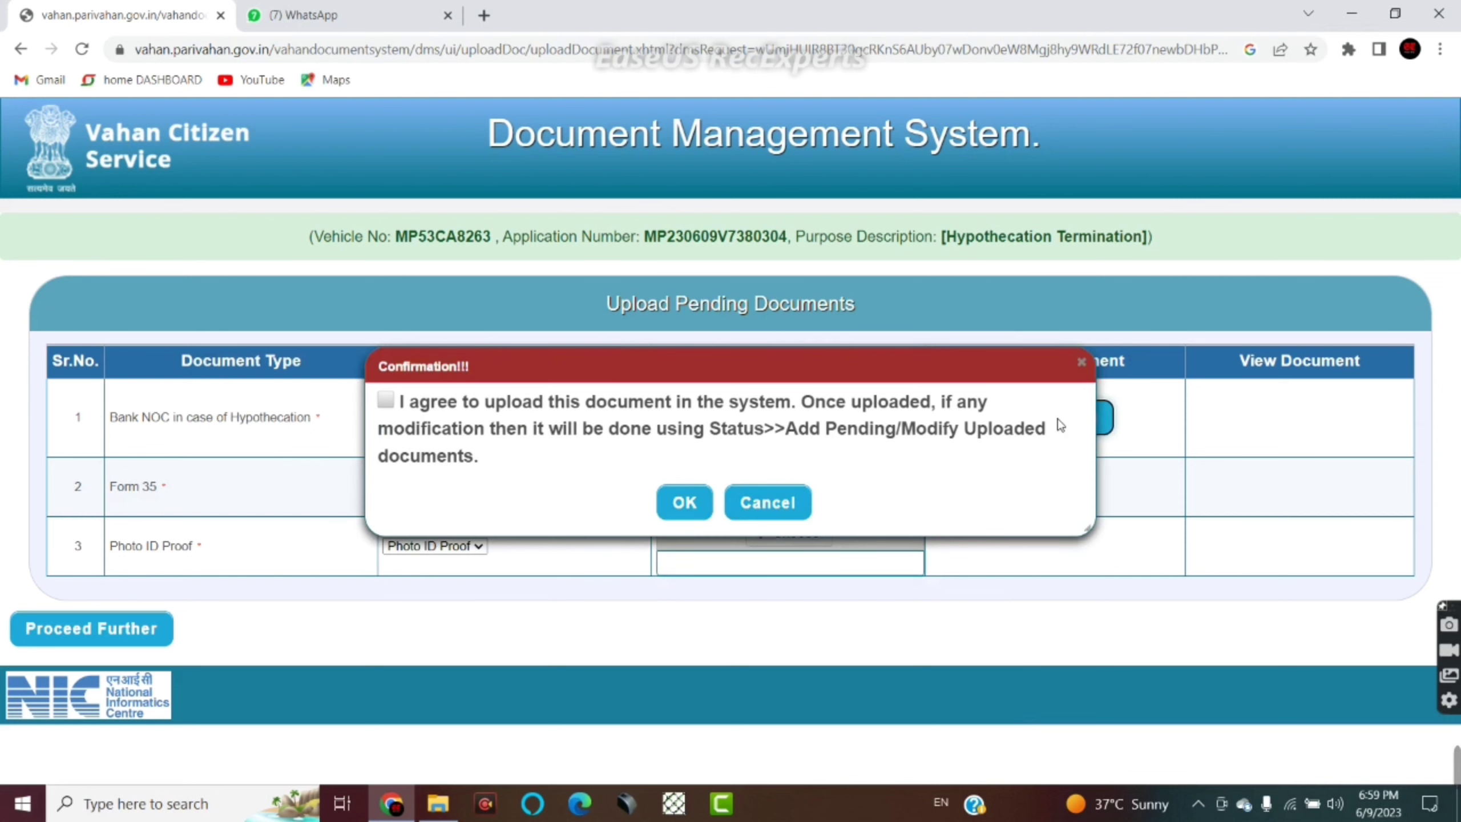
# - Confirm the Bank NOC upload, then upload the nexontirty scan as the Form 35 document
pyautogui.click(385, 399)
pyautogui.click(682, 503)
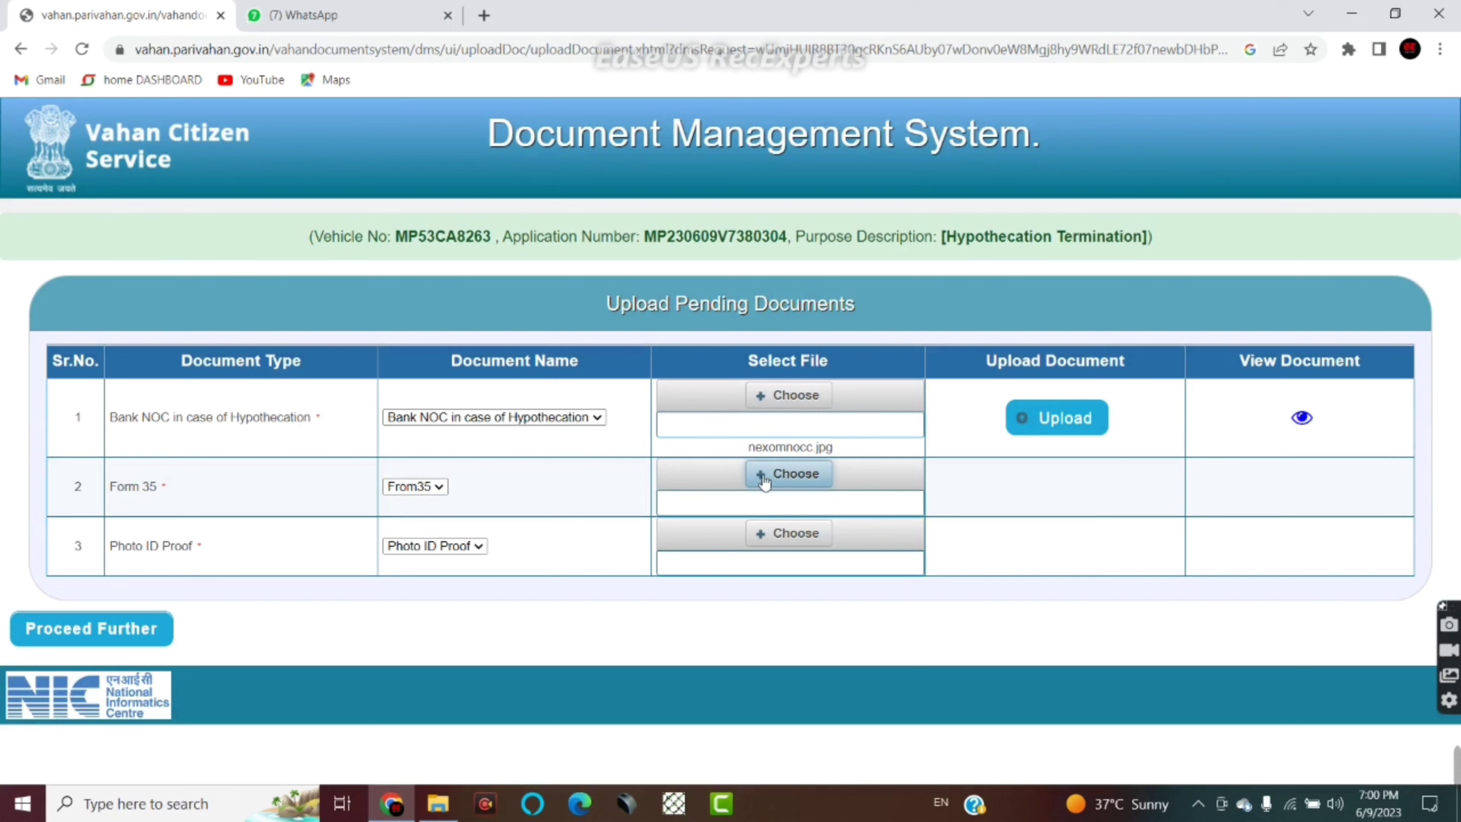
pyautogui.click(796, 475)
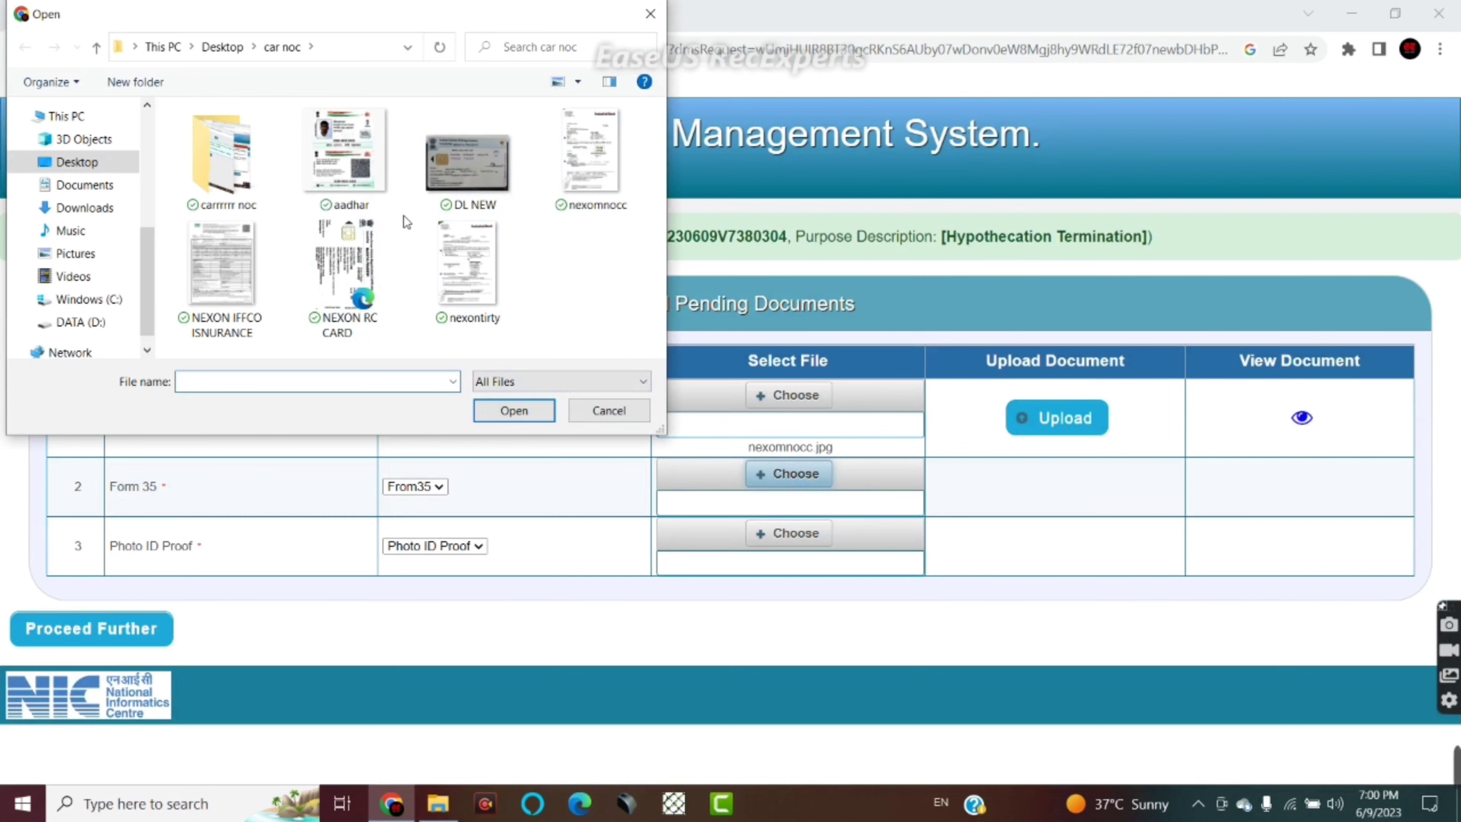
pyautogui.click(456, 278)
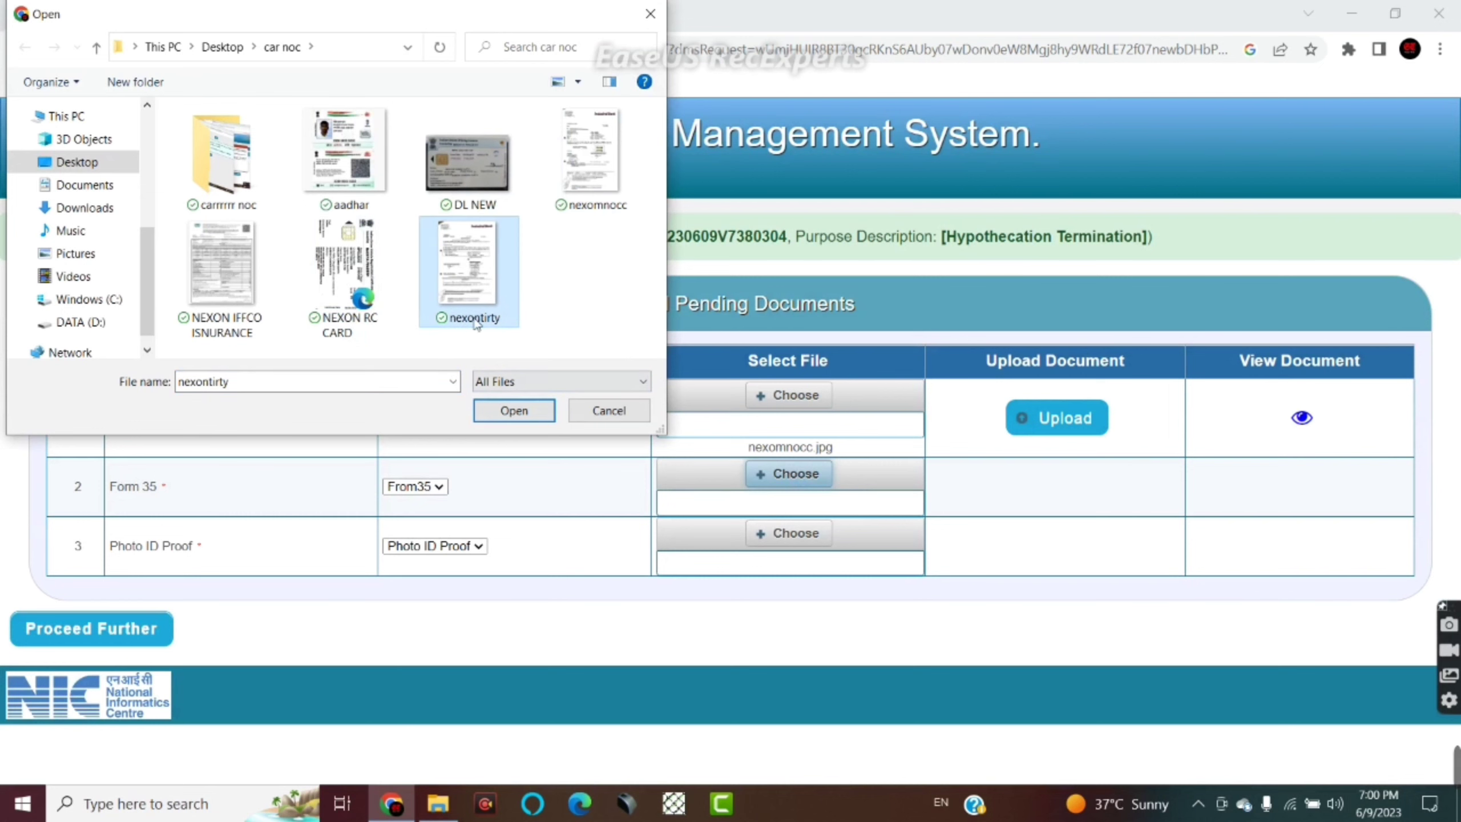
pyautogui.click(512, 409)
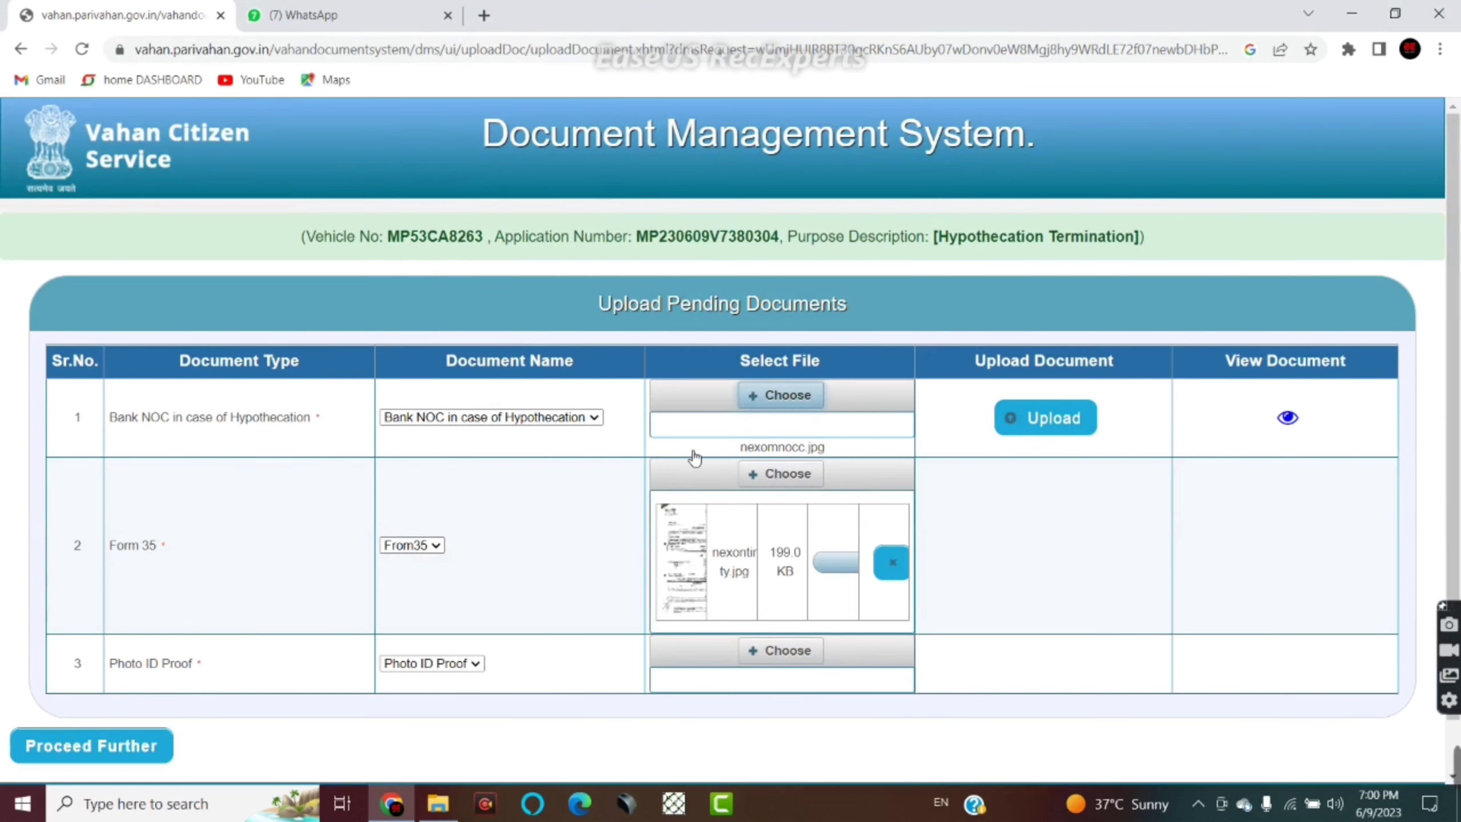
pyautogui.click(1062, 511)
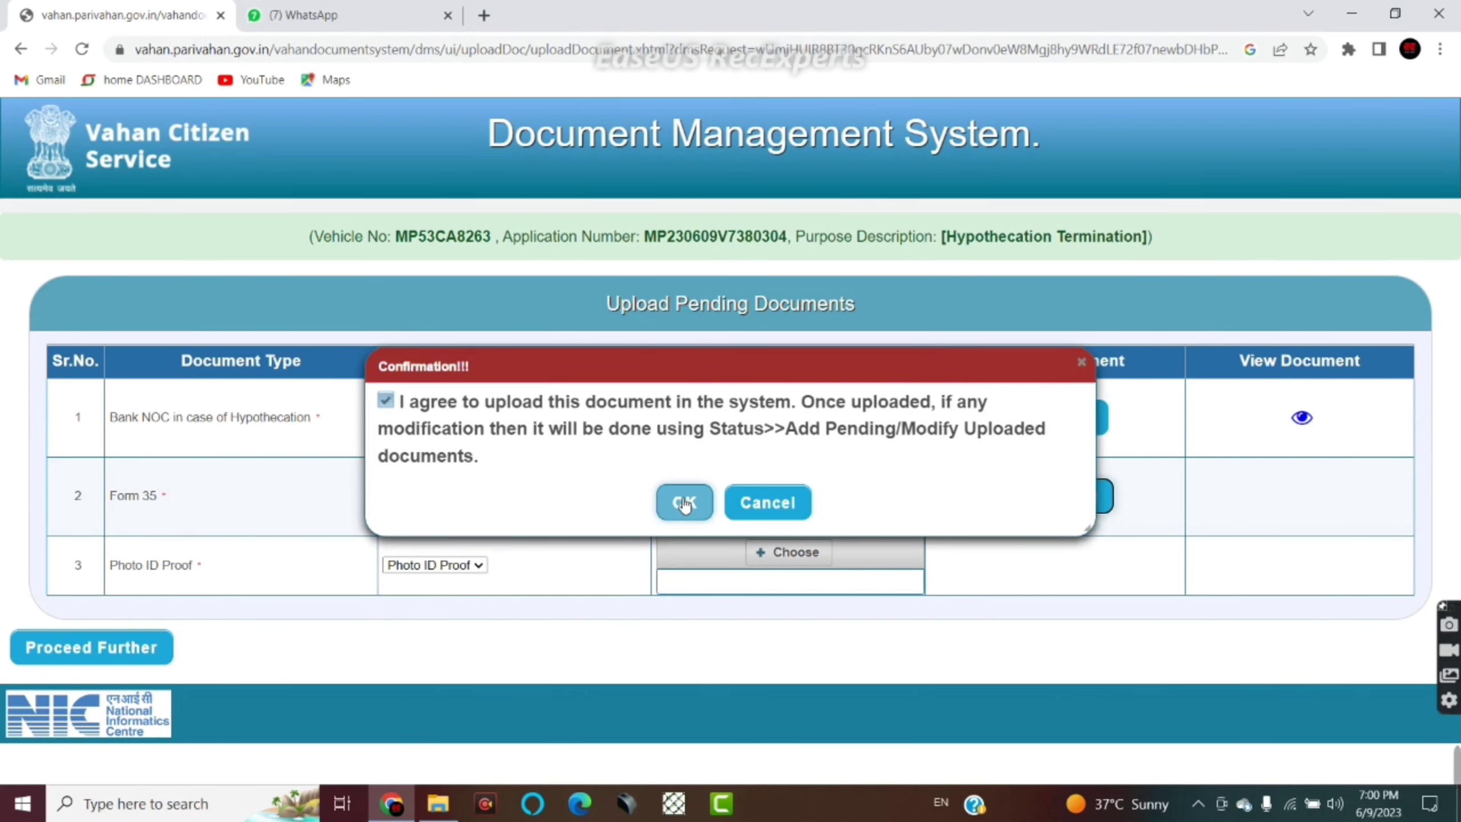
pyautogui.click(683, 502)
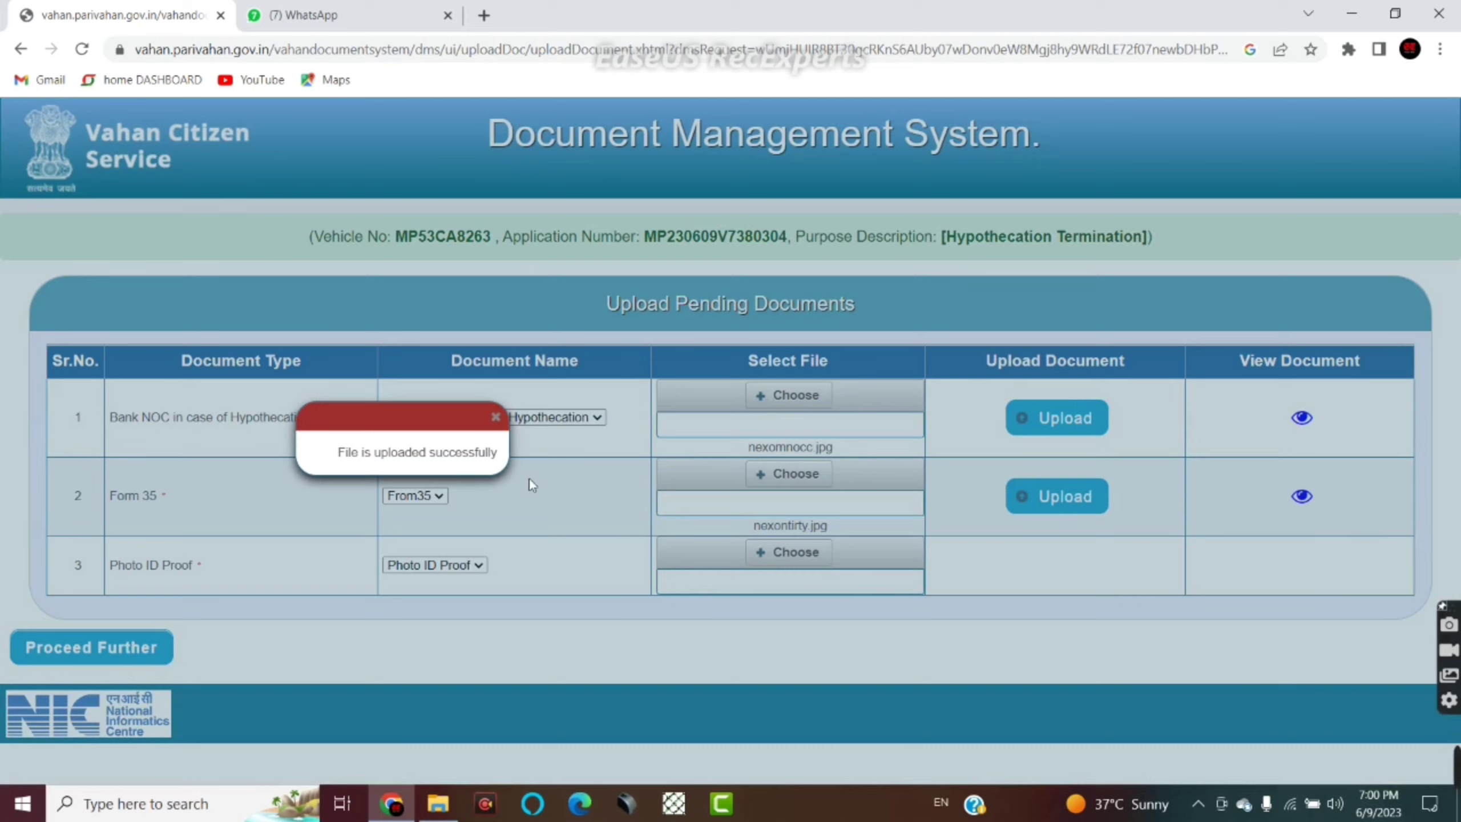
pyautogui.click(529, 477)
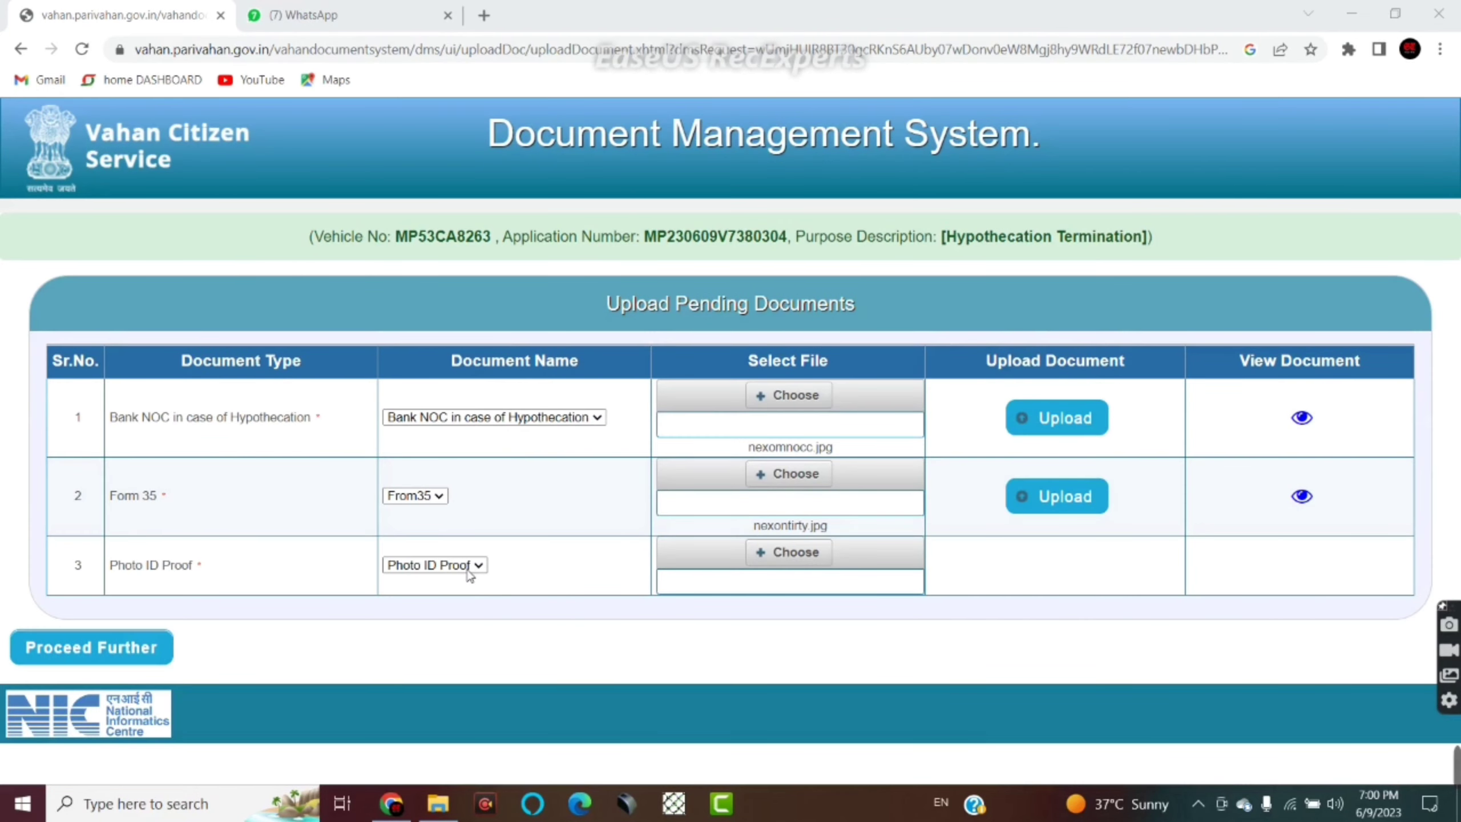
# - Upload aadhar.jpg as the Photo ID Proof, then continue to the Owner Information page
pyautogui.click(469, 567)
pyautogui.click(469, 580)
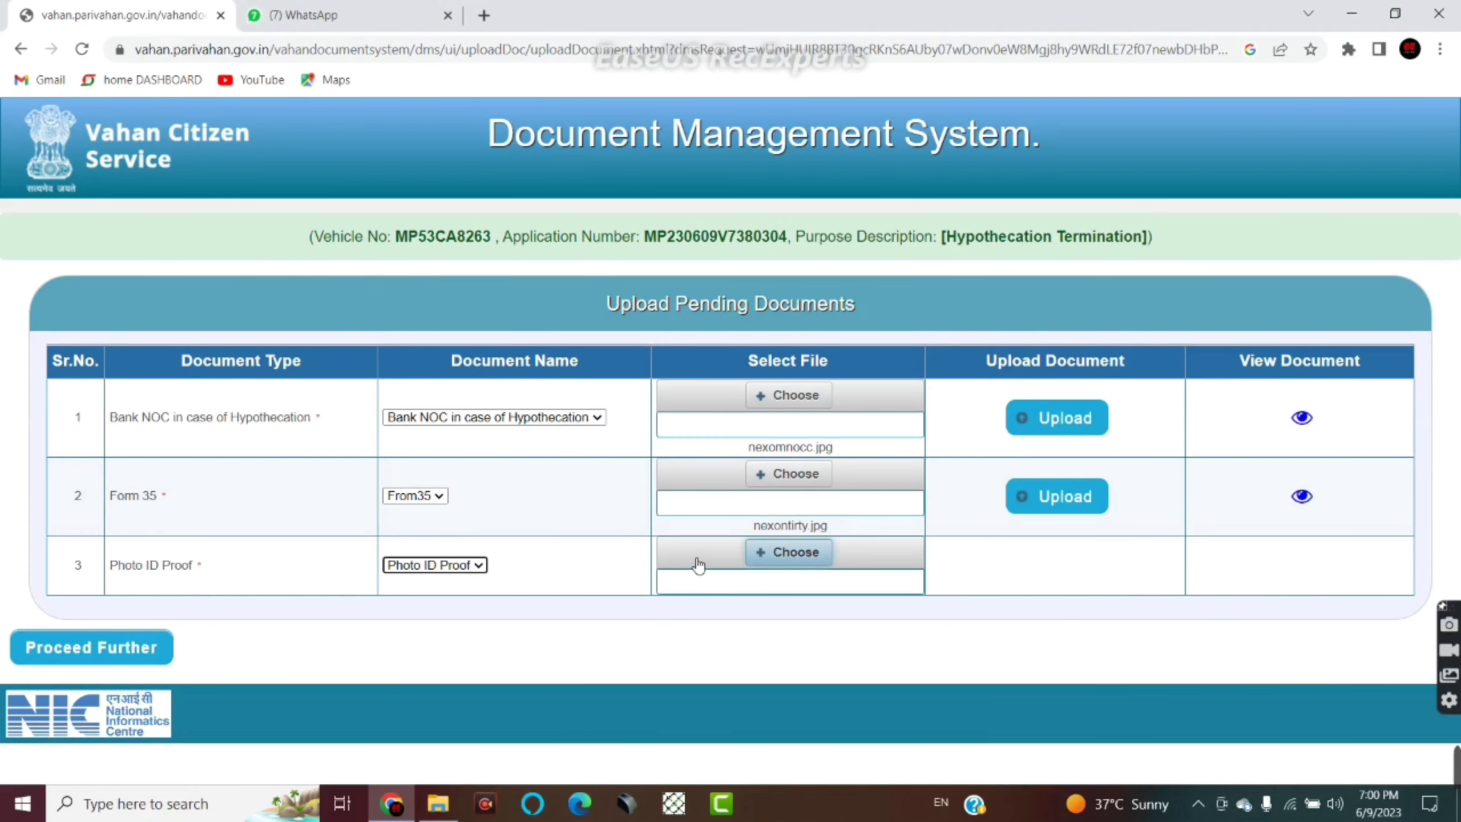
pyautogui.click(772, 554)
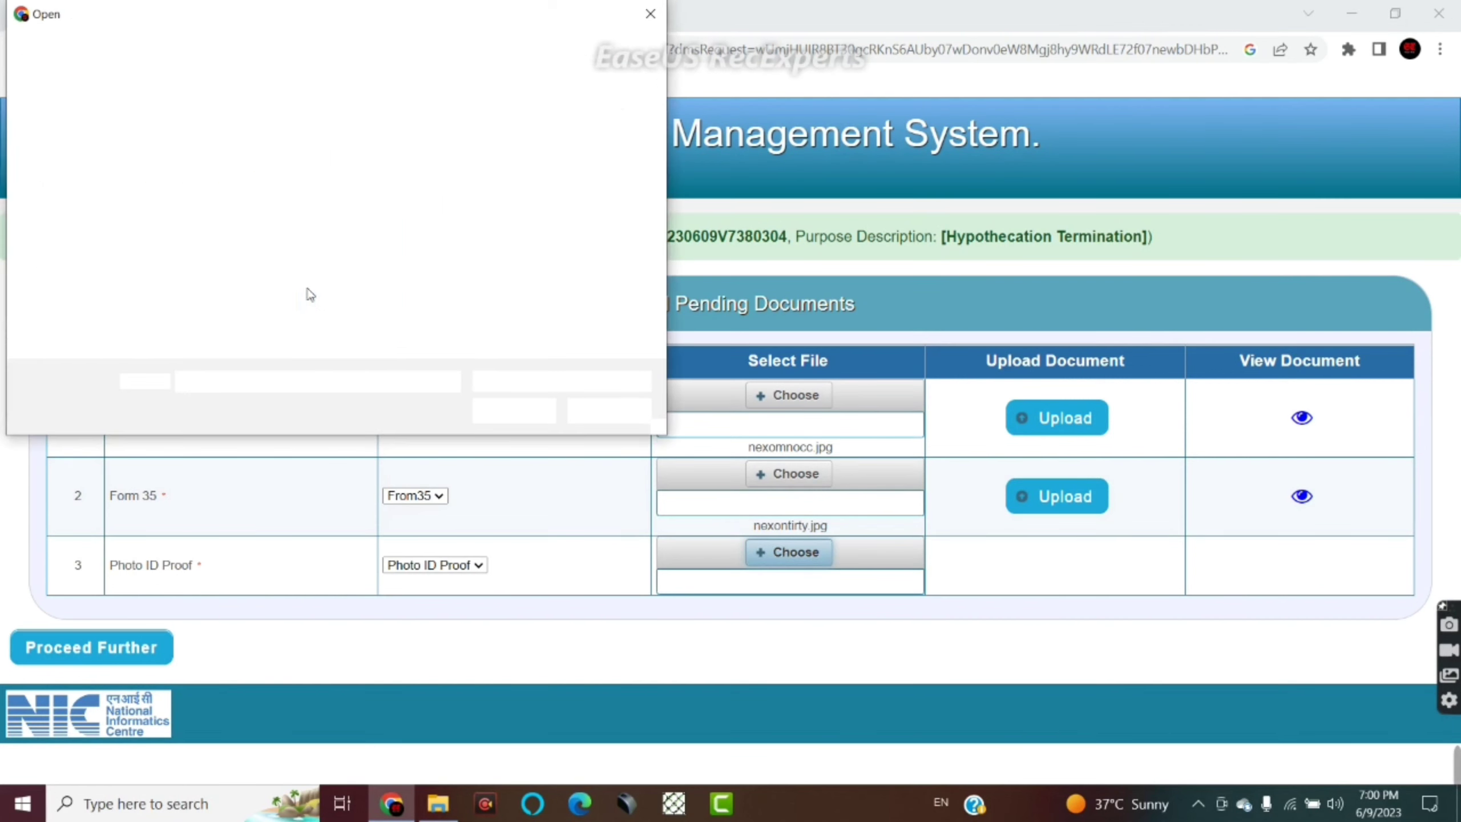
pyautogui.click(342, 140)
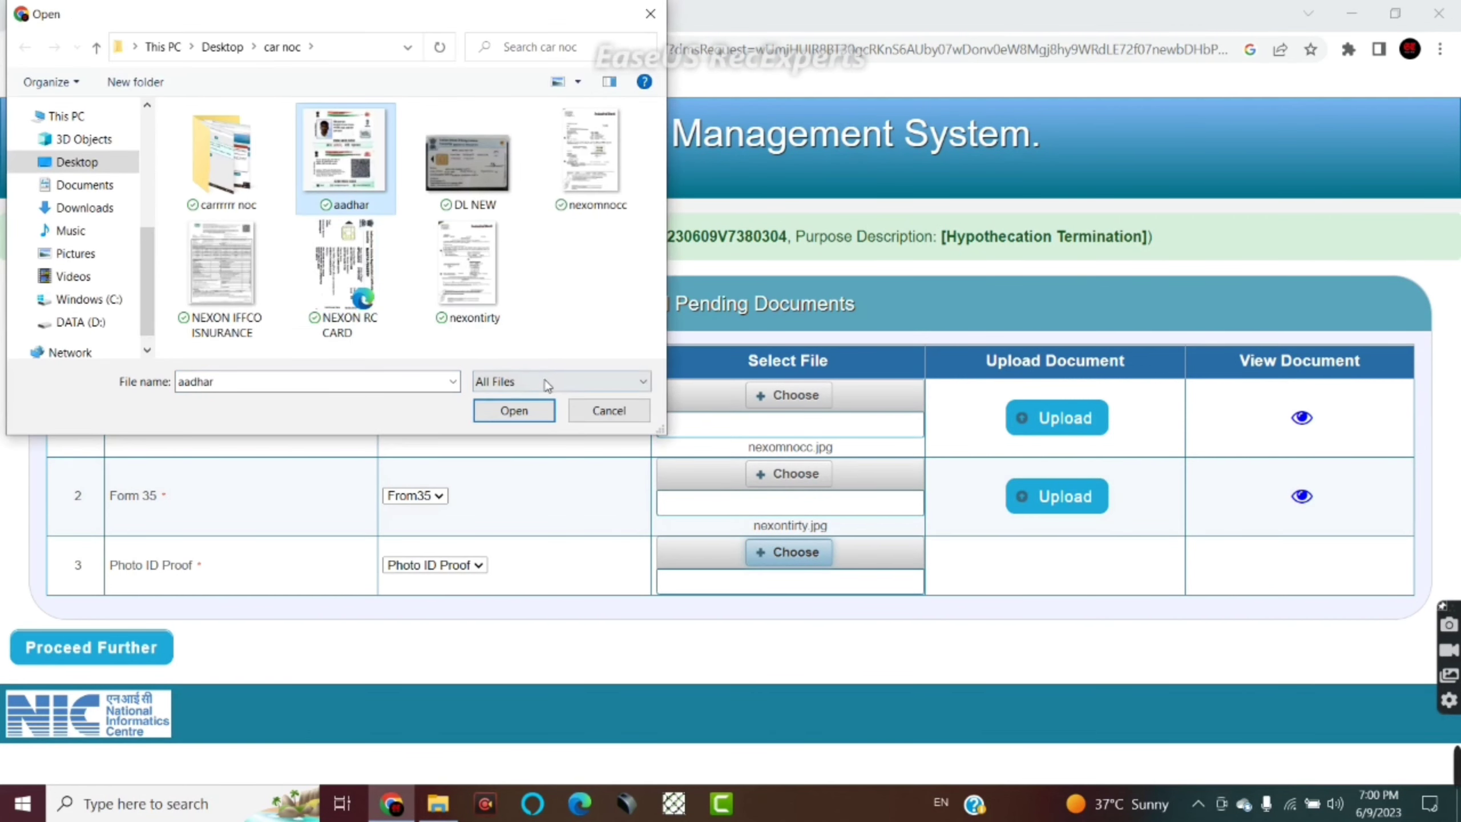
pyautogui.click(529, 410)
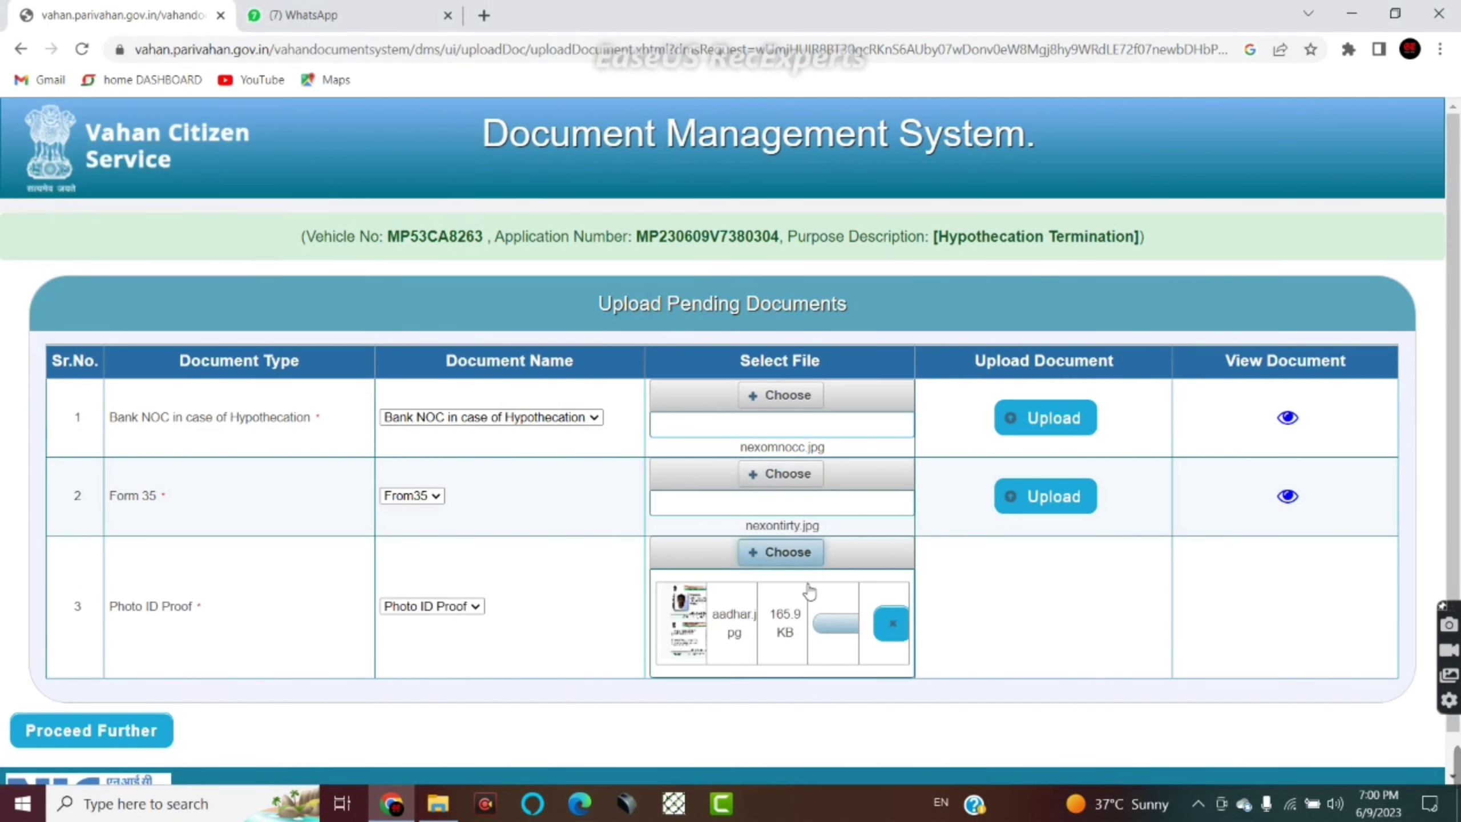
pyautogui.click(1062, 575)
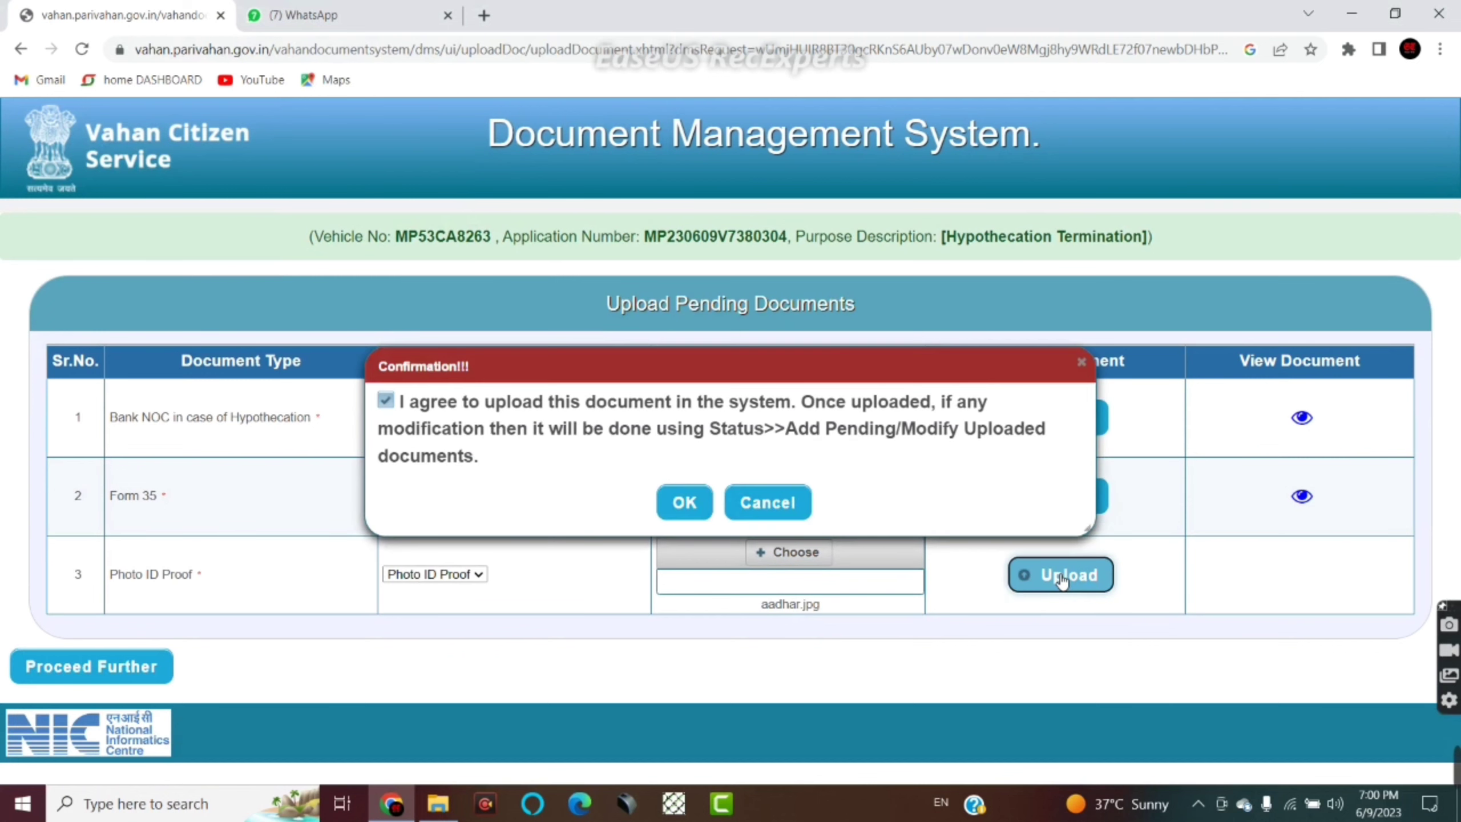
pyautogui.click(685, 503)
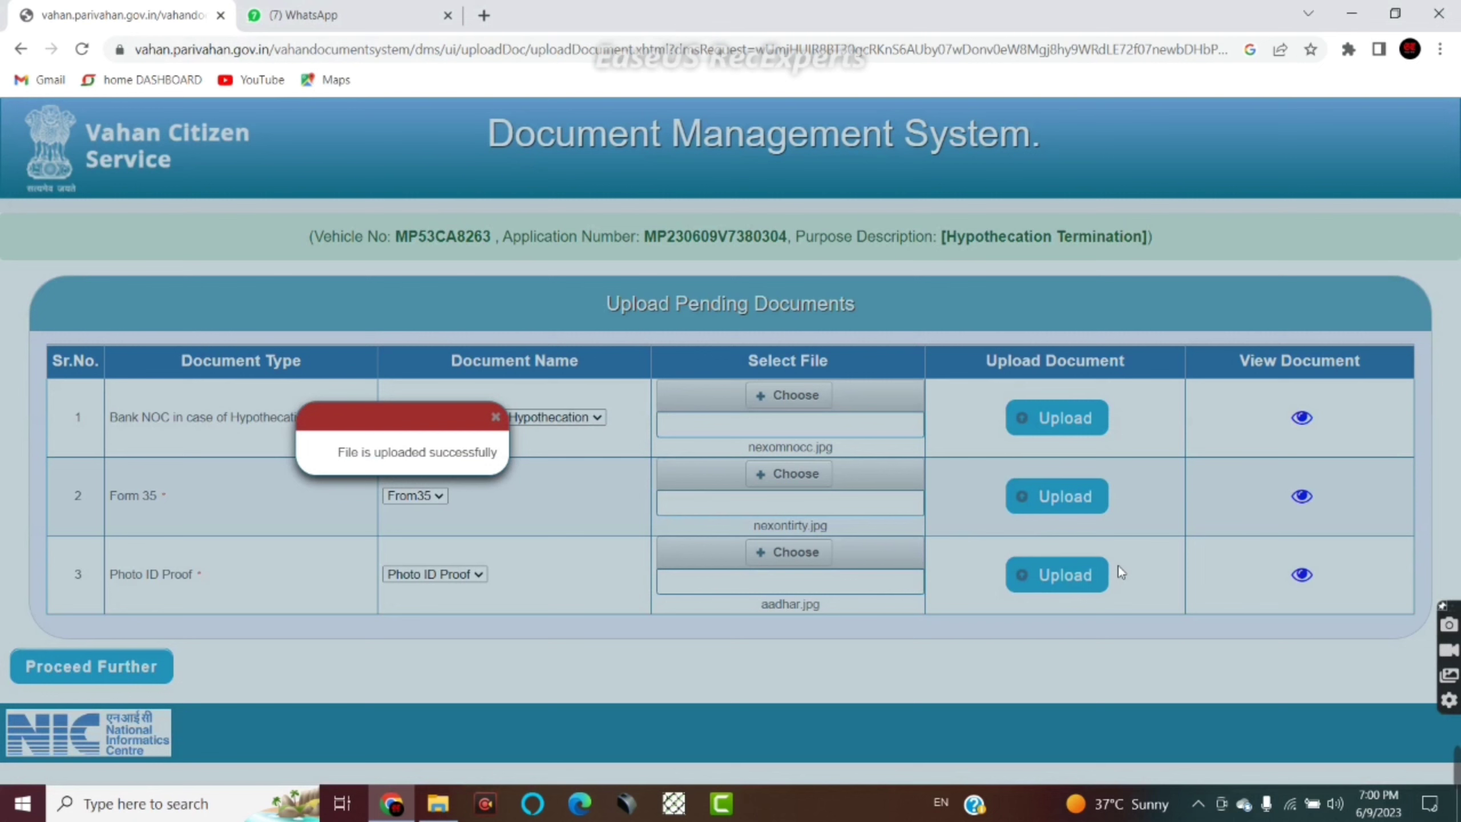
pyautogui.click(496, 417)
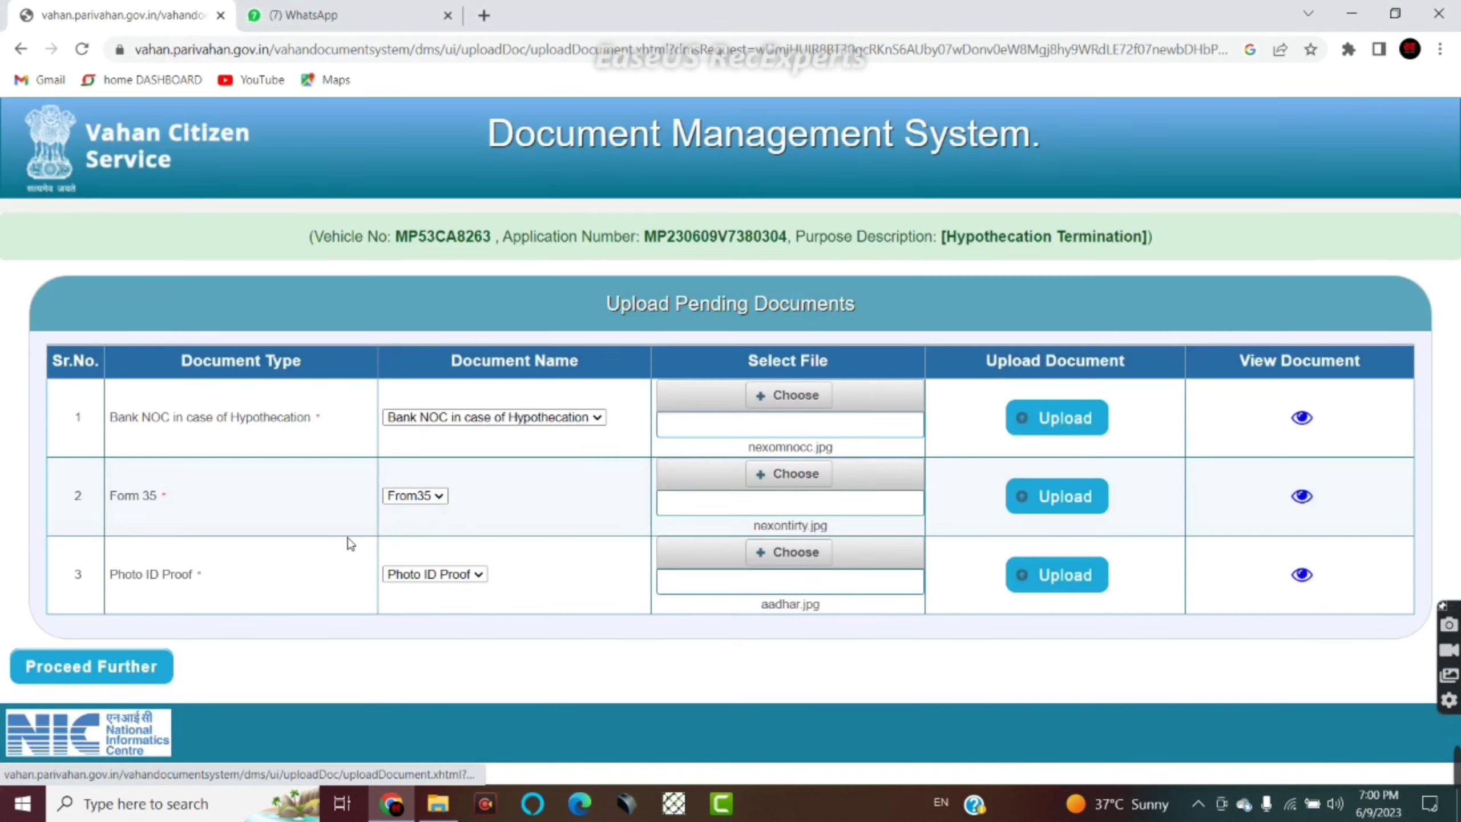
pyautogui.click(129, 673)
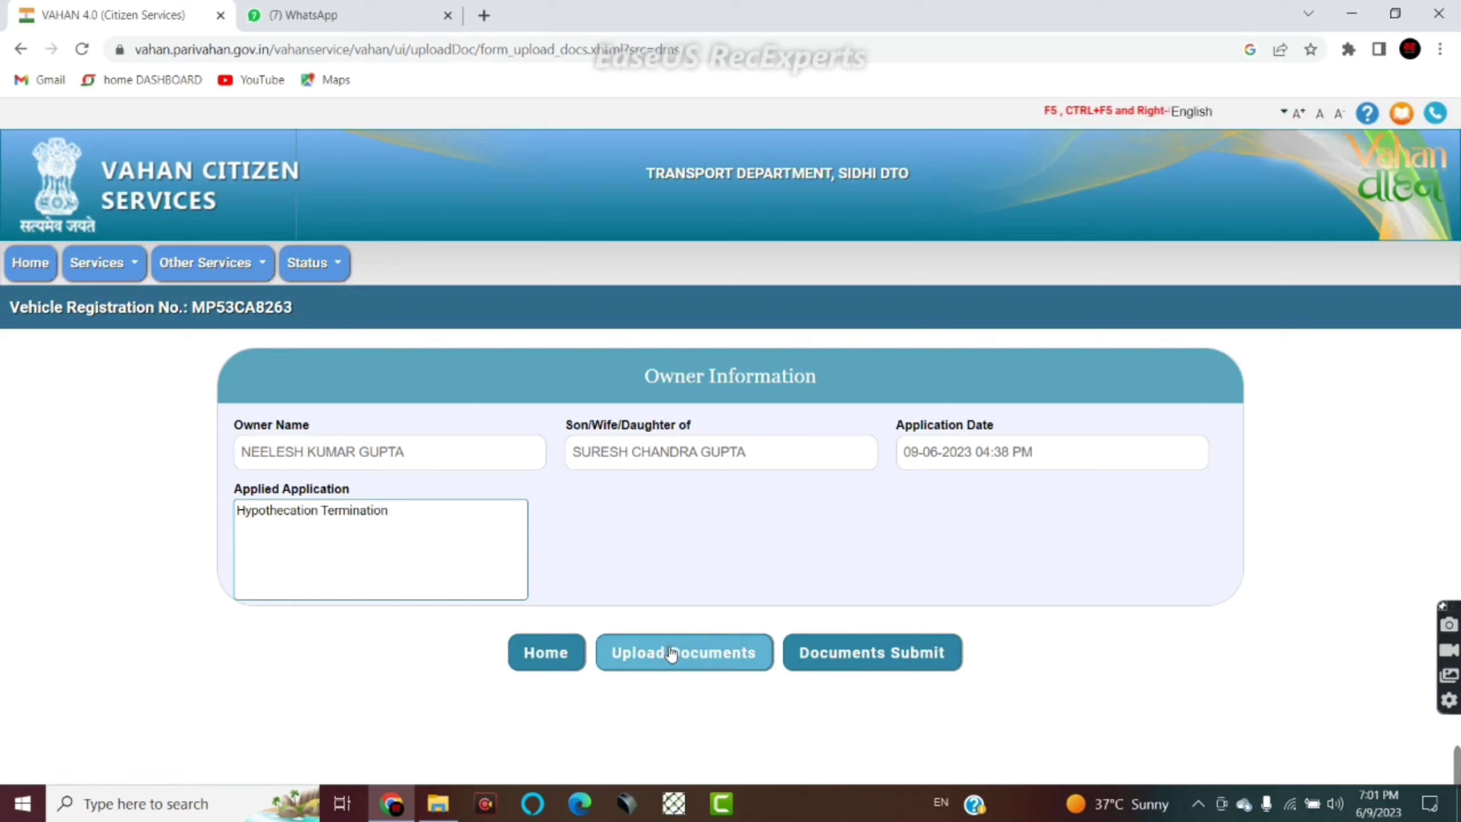
# - Submit the documents twice, dismissing each Documents Updated alert, then bring up the upload disclaimer
pyautogui.click(866, 668)
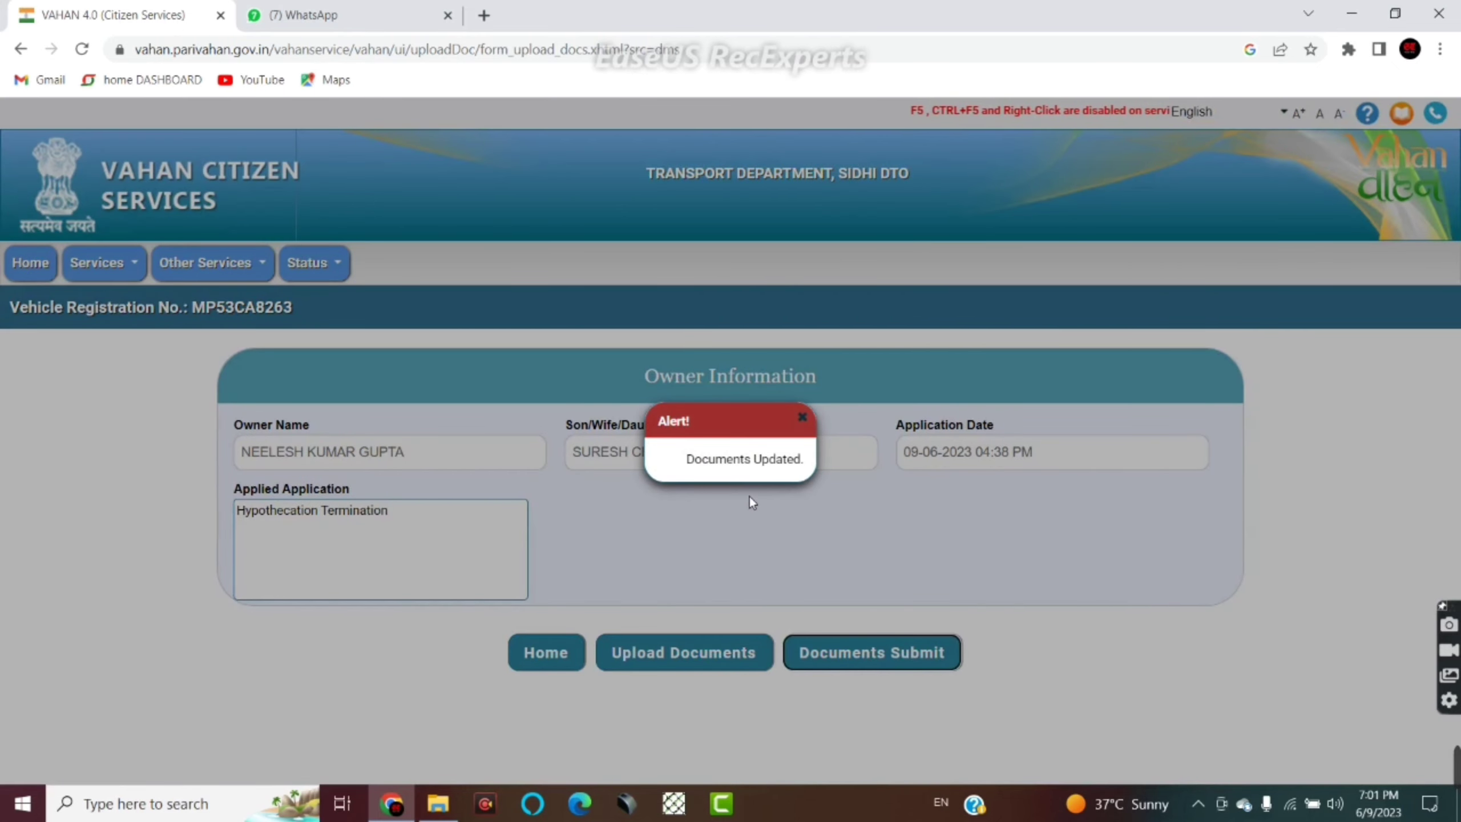
pyautogui.click(802, 418)
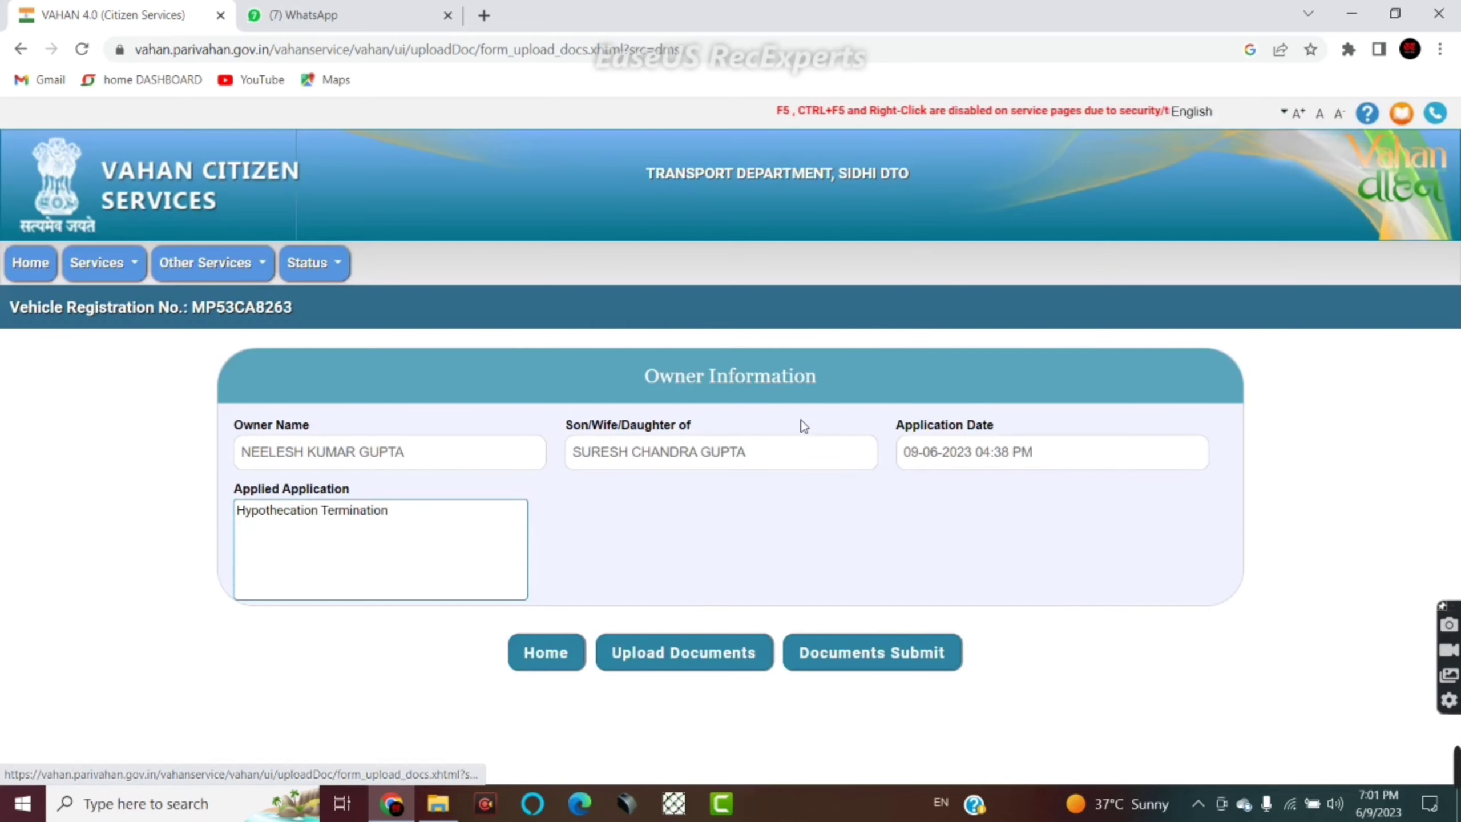
pyautogui.click(819, 652)
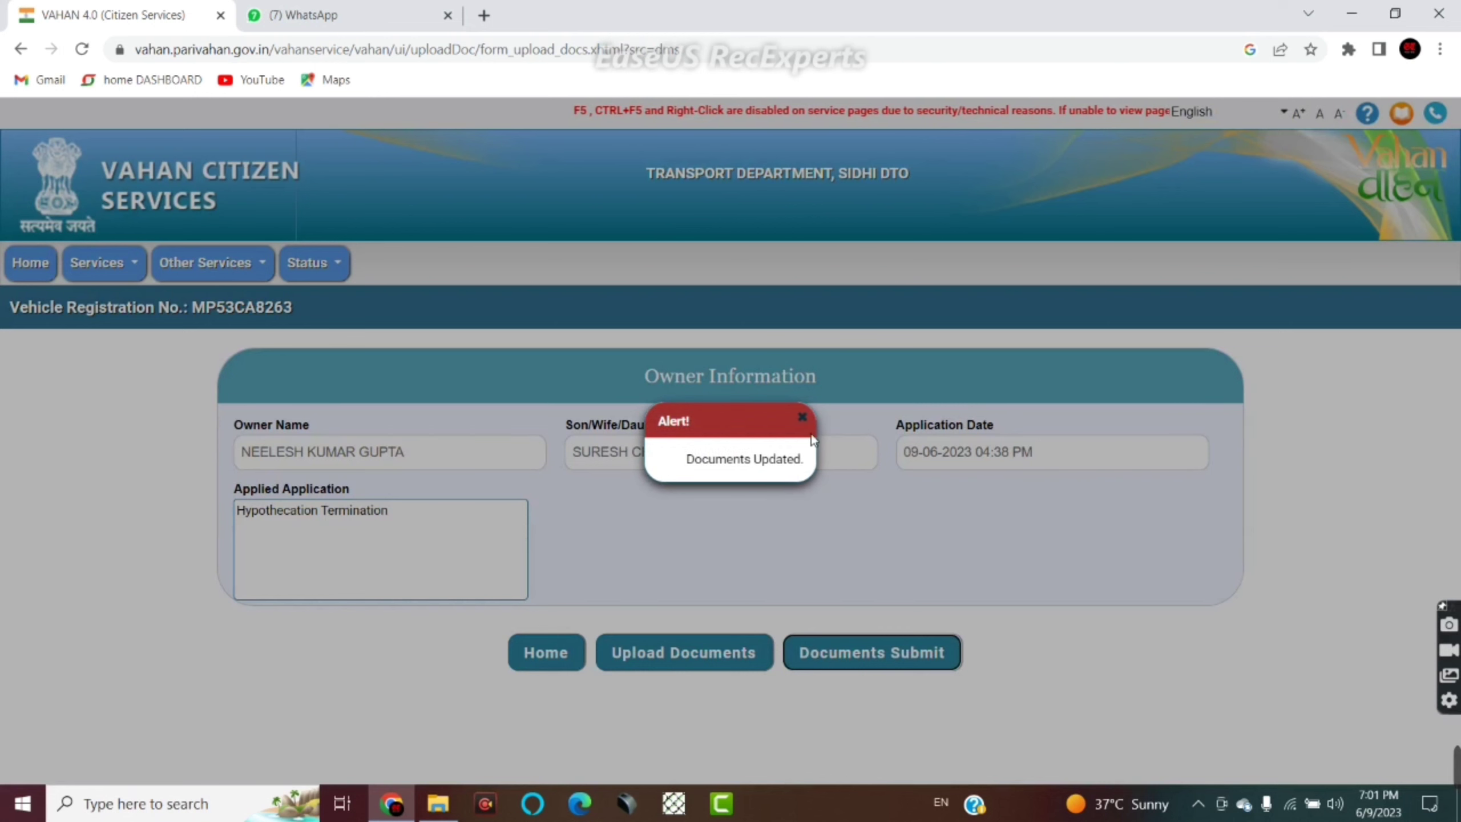
pyautogui.click(803, 416)
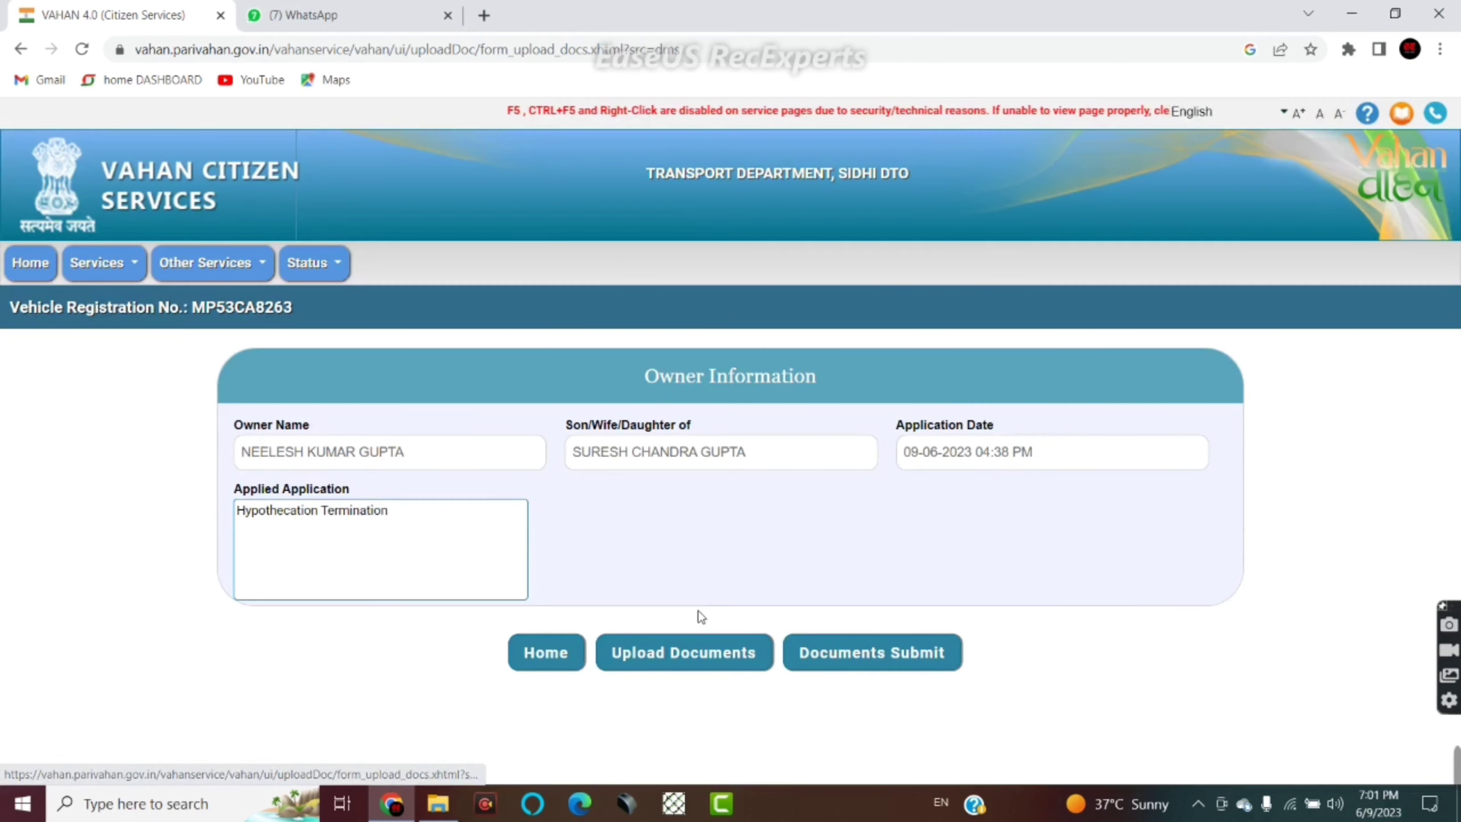
pyautogui.click(701, 660)
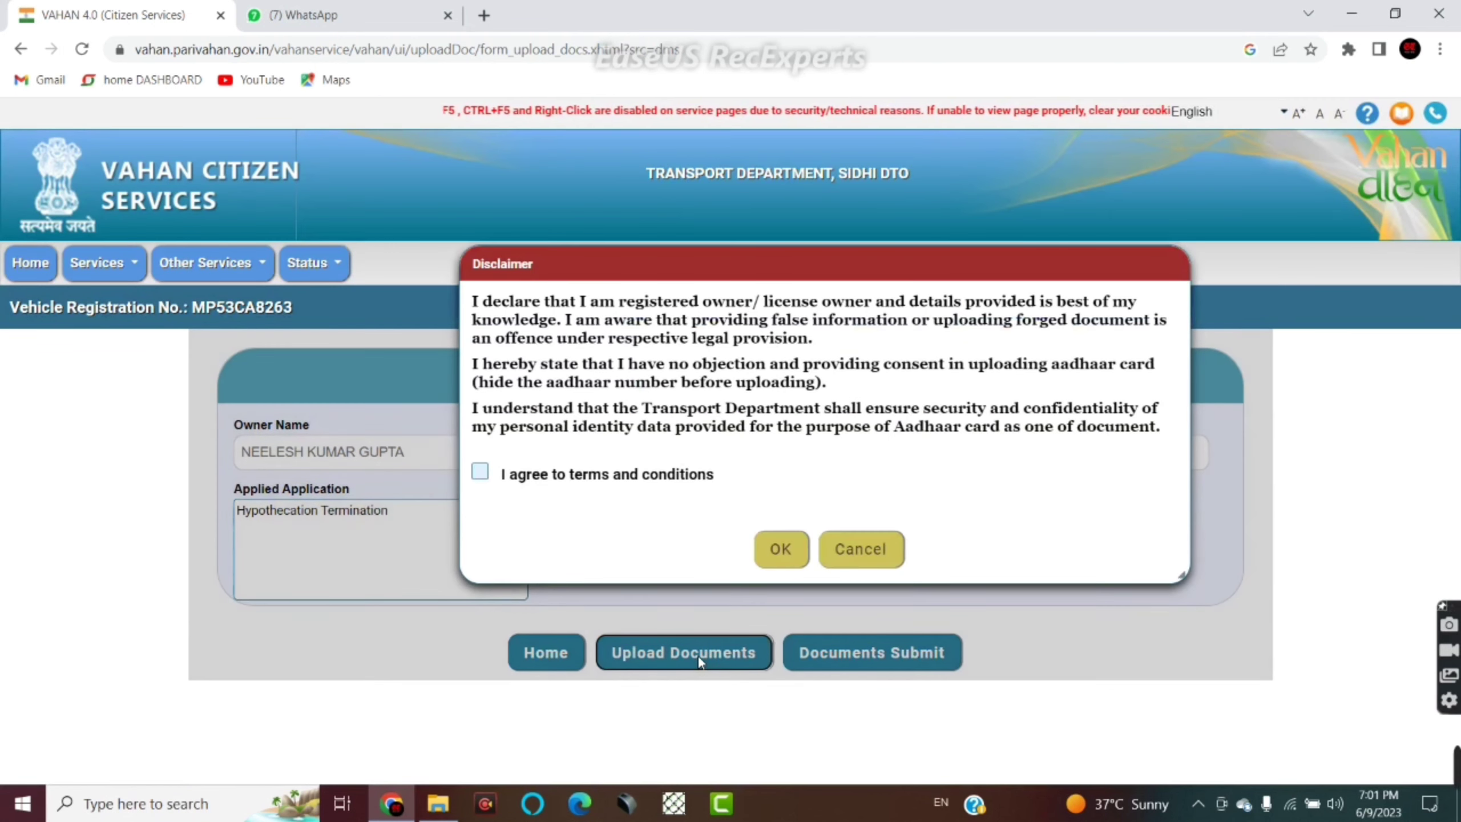
# - Accept the disclaimer, view the uploaded Bank NOC in a new tab, and return to Owner Information
pyautogui.click(480, 472)
pyautogui.click(781, 547)
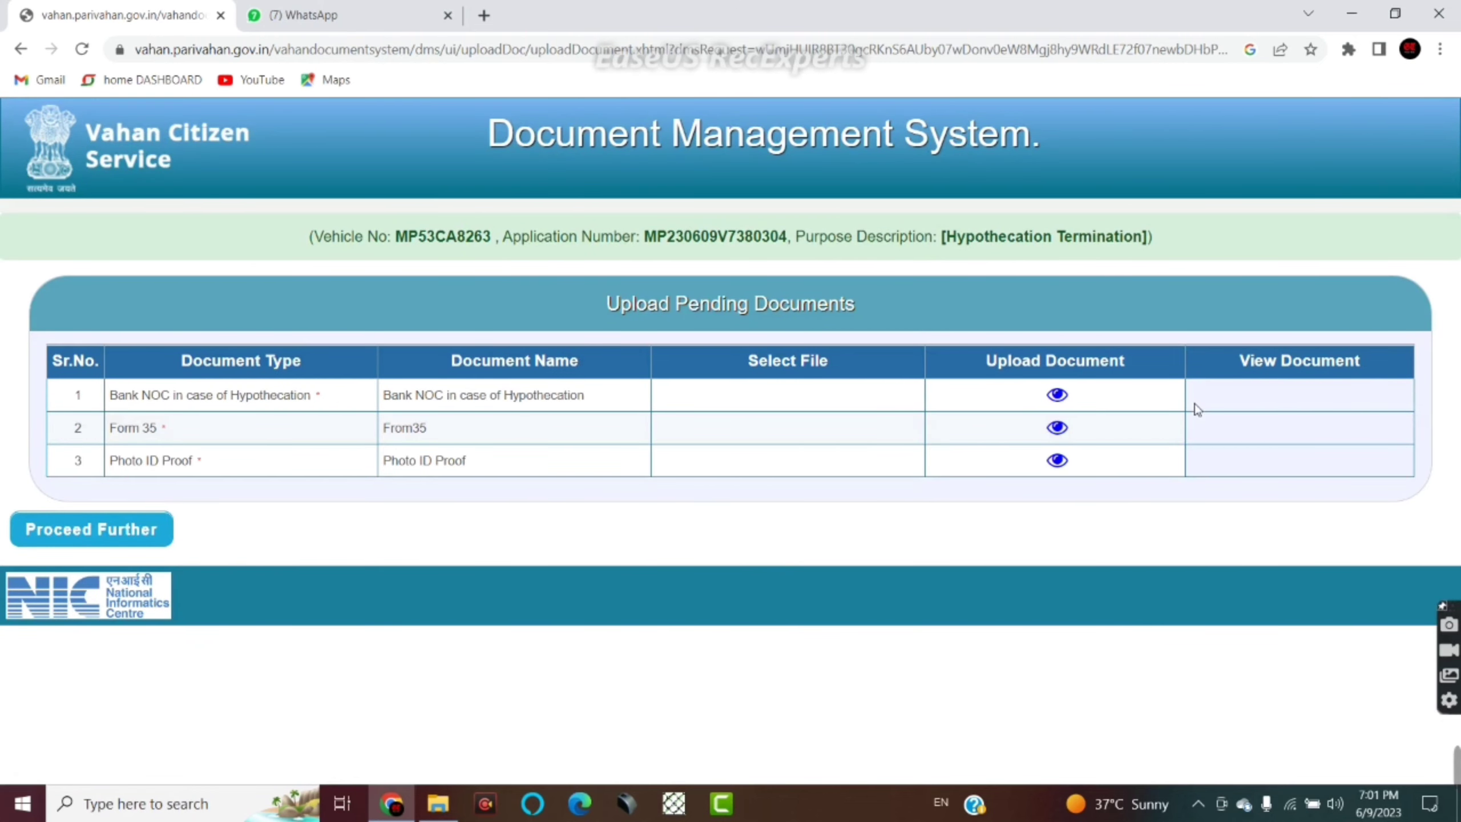
pyautogui.click(1057, 395)
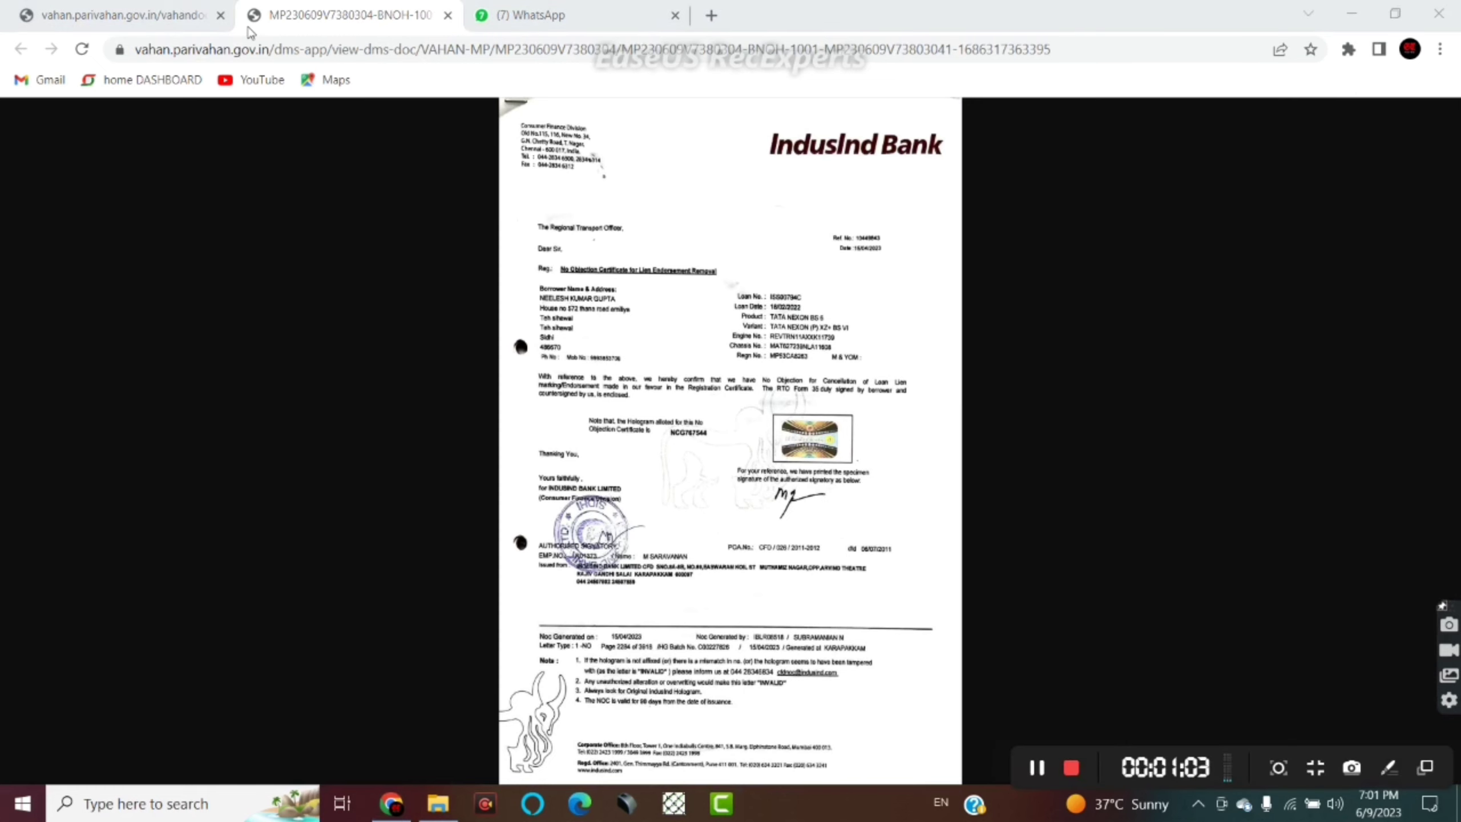
pyautogui.click(107, 9)
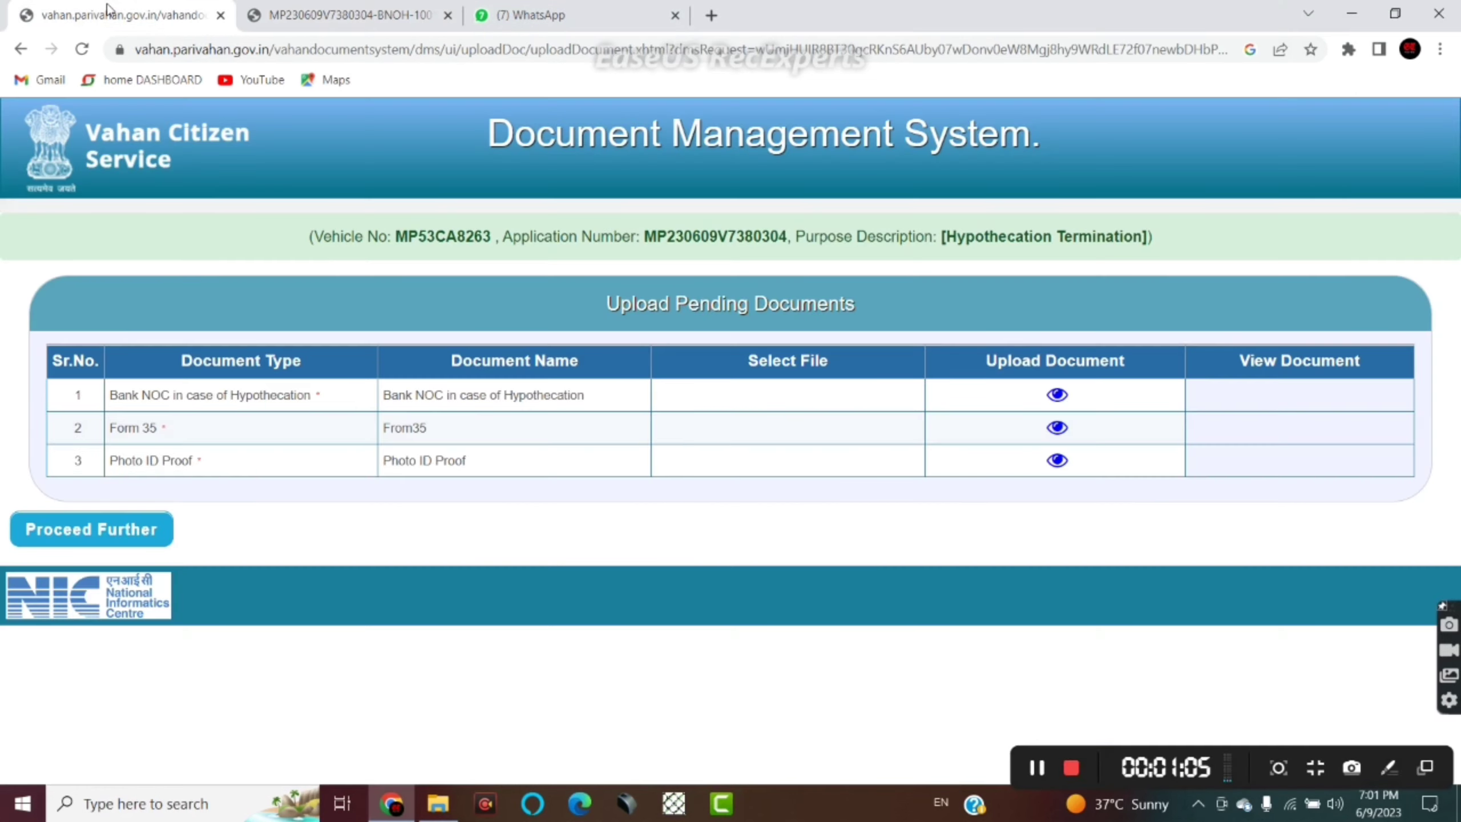
pyautogui.click(136, 538)
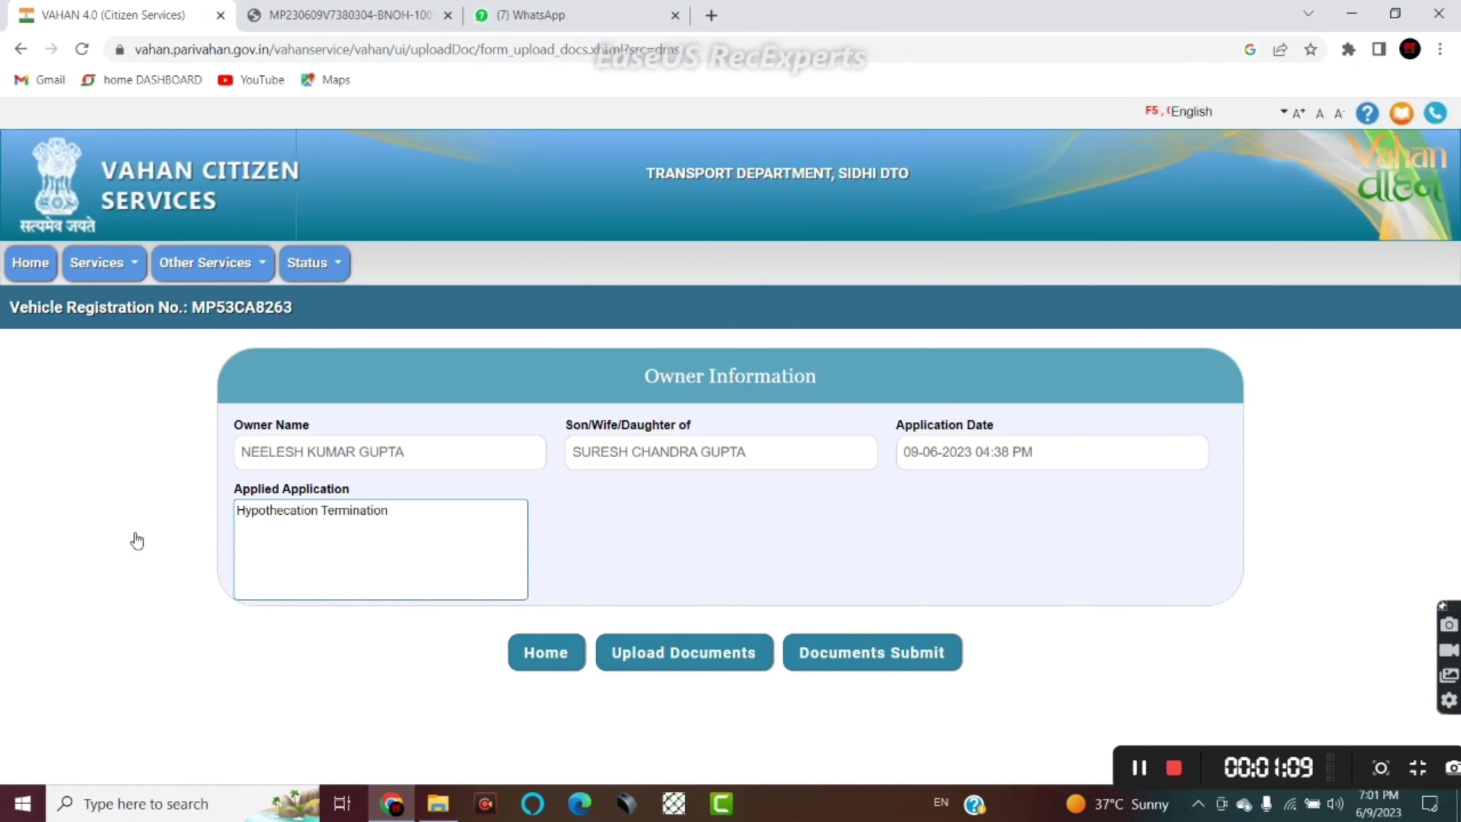
# - Resubmit the documents, then accept the disclaimer to reopen the three-document upload list
pyautogui.click(804, 651)
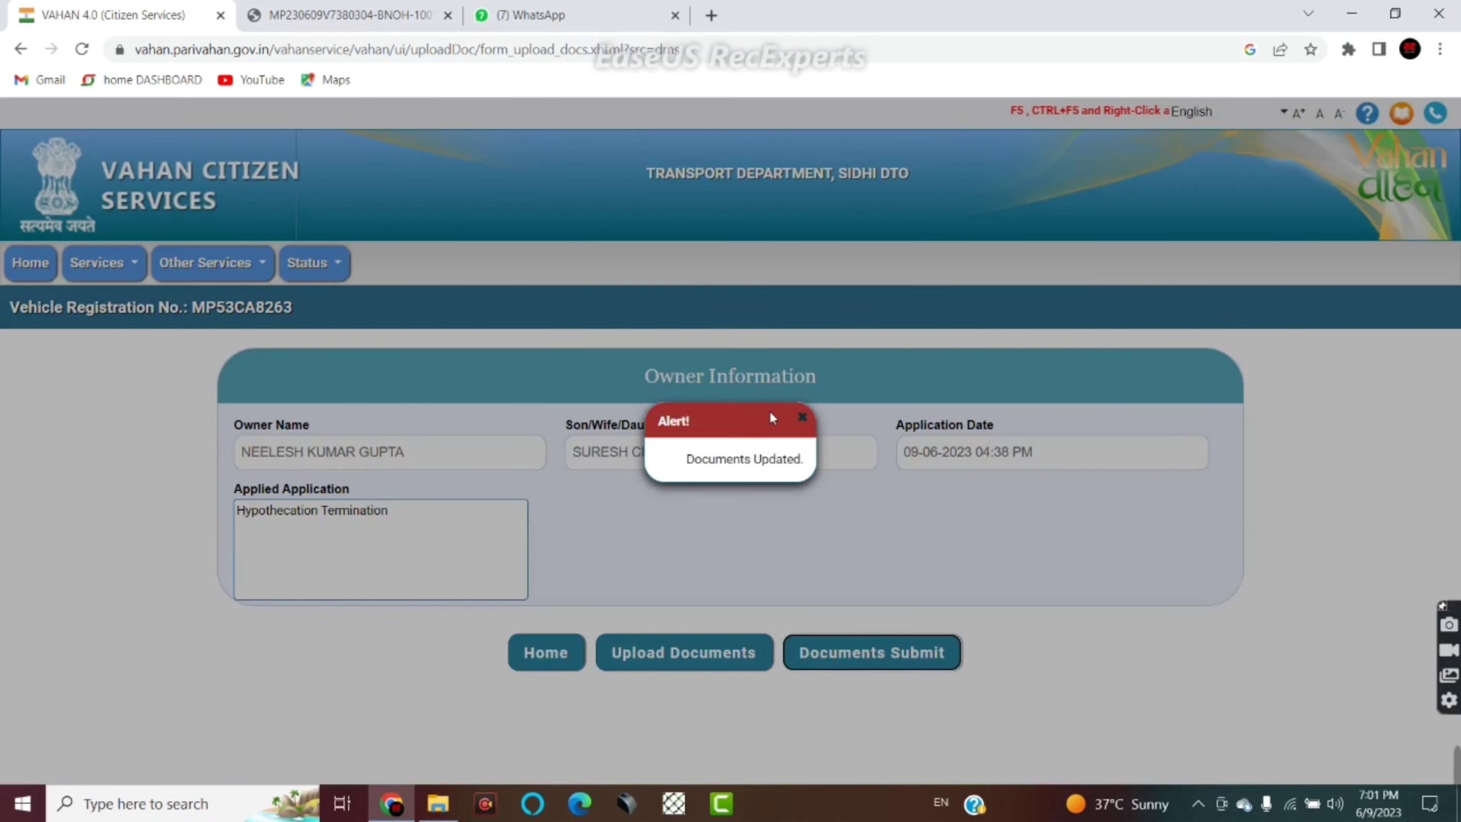
pyautogui.click(802, 416)
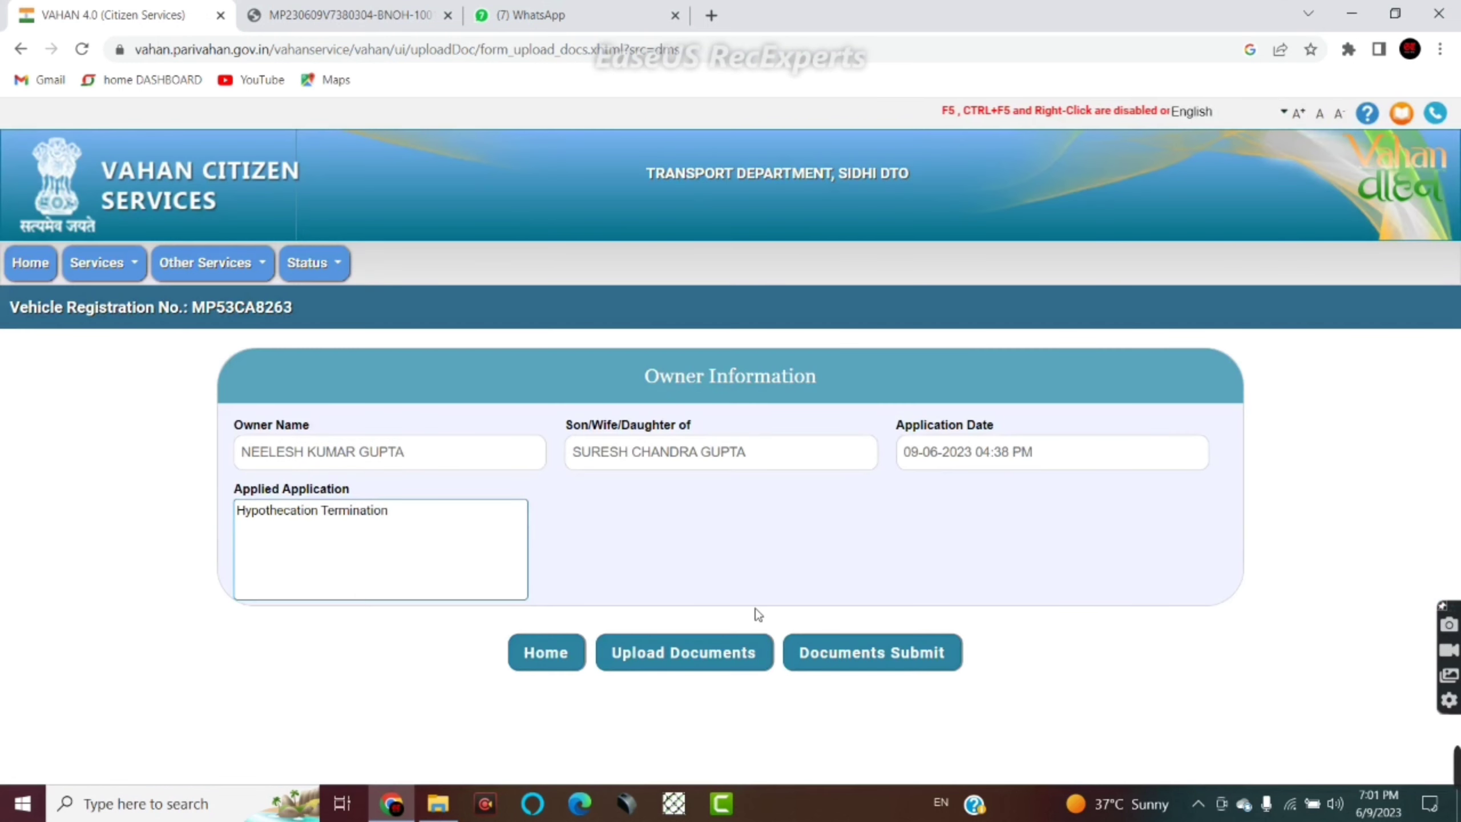
pyautogui.click(736, 652)
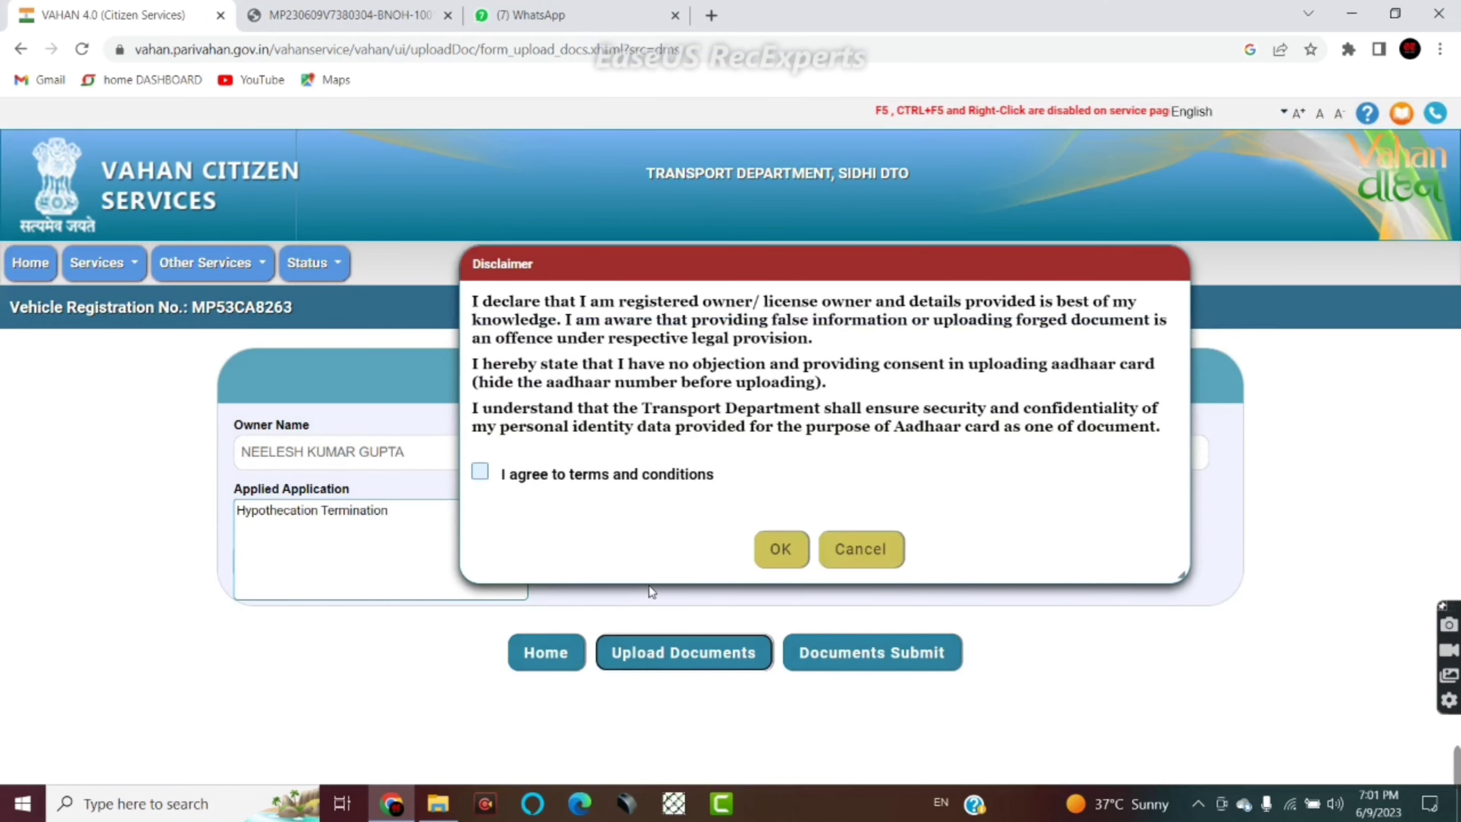
pyautogui.click(480, 472)
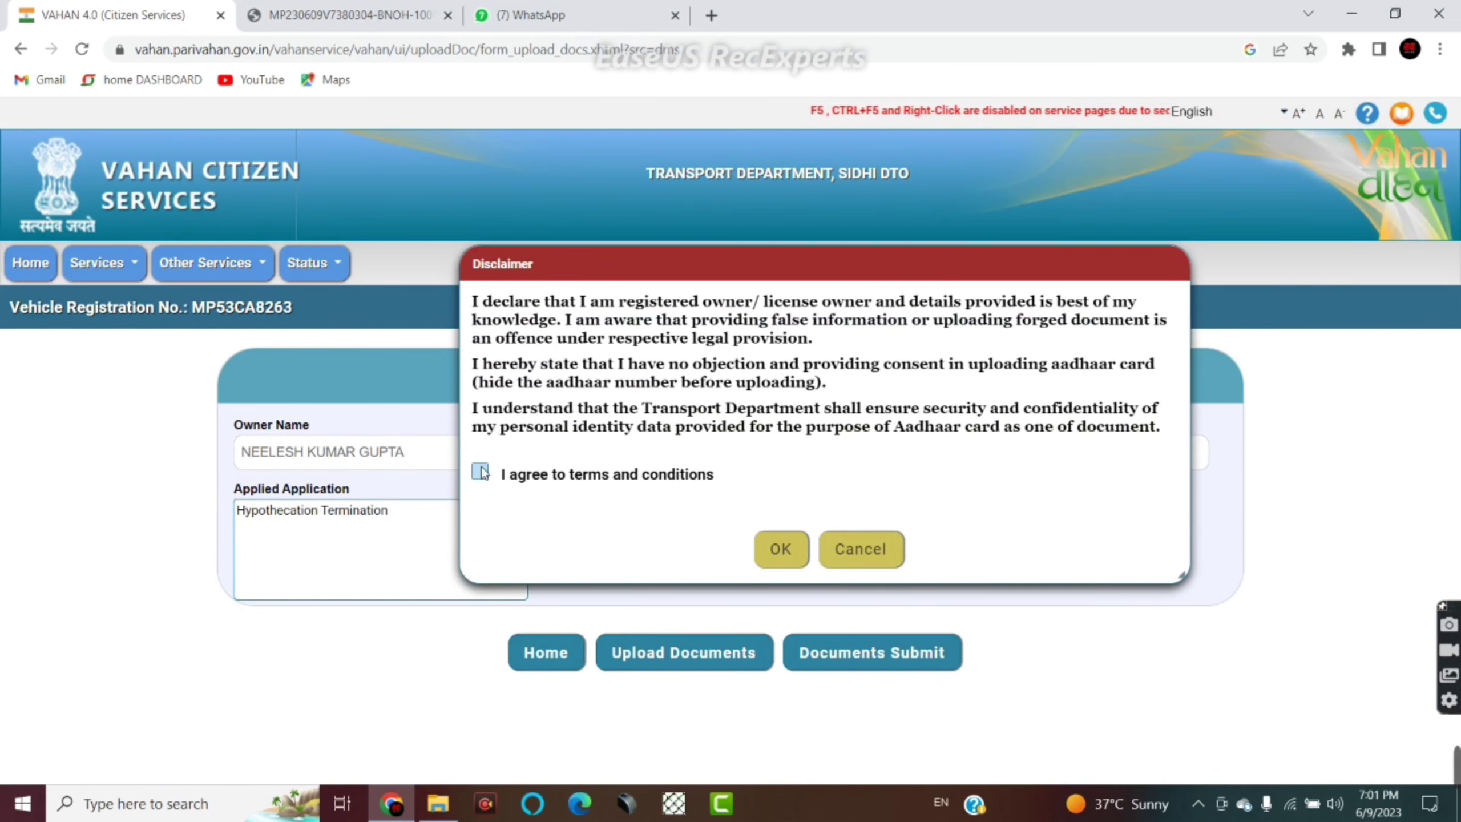
pyautogui.click(777, 547)
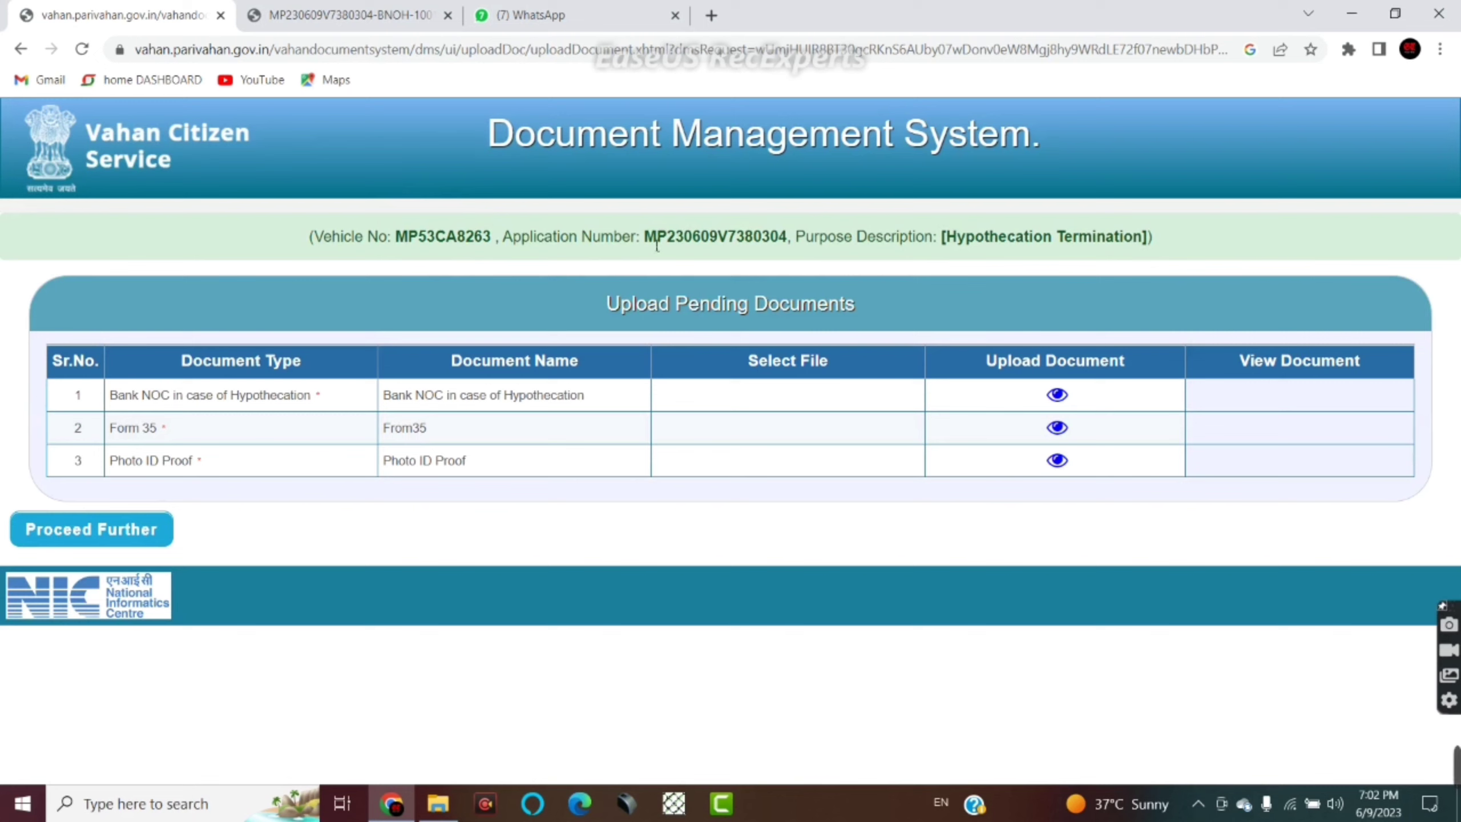
# - Copy the application number, go to Owner Information, and resubmit the documents
pyautogui.moveTo(653, 242); pyautogui.dragTo(788, 255)
pyautogui.hotkey('ctrl', 'c')
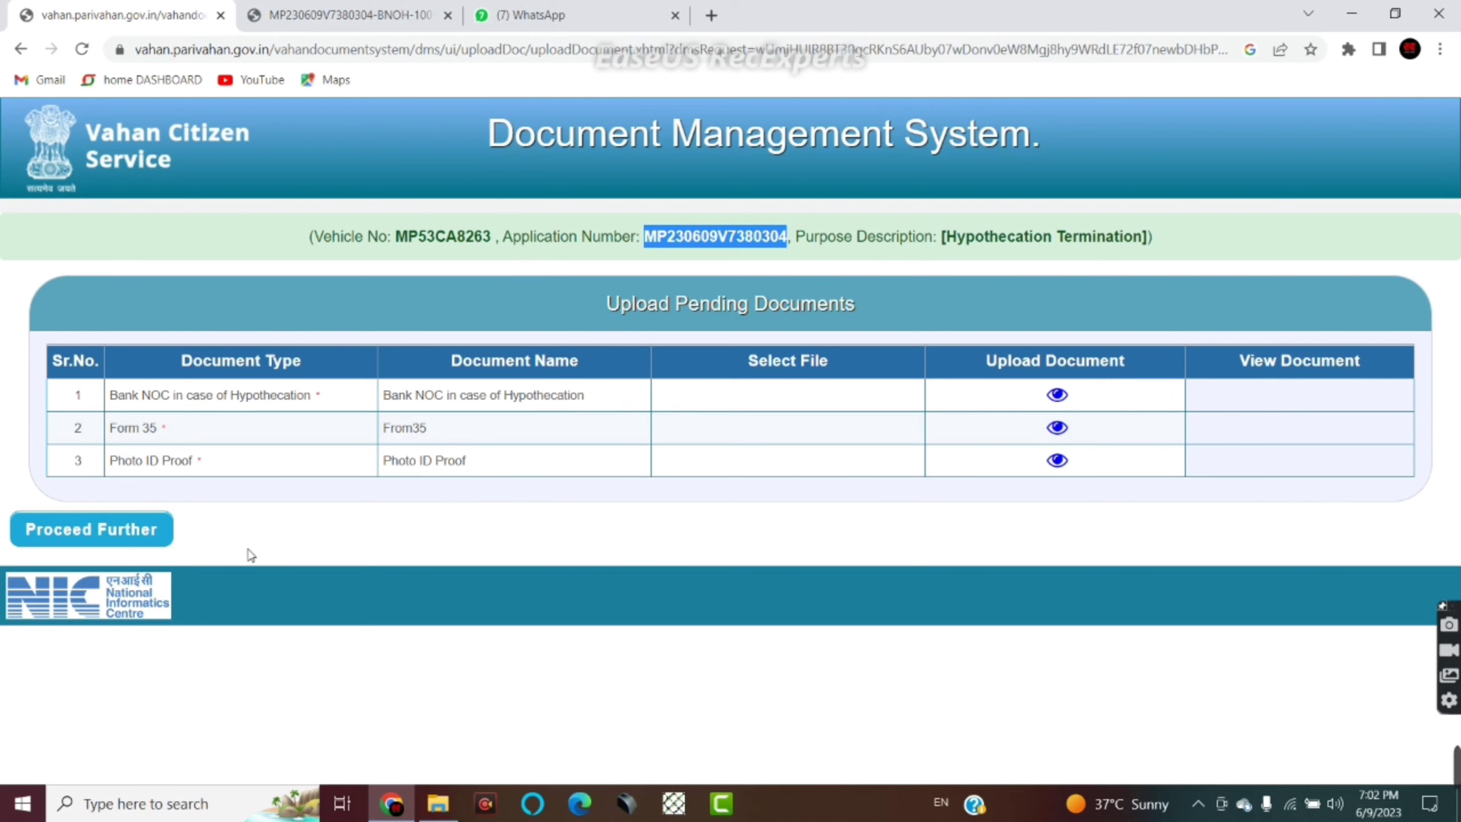
pyautogui.click(172, 538)
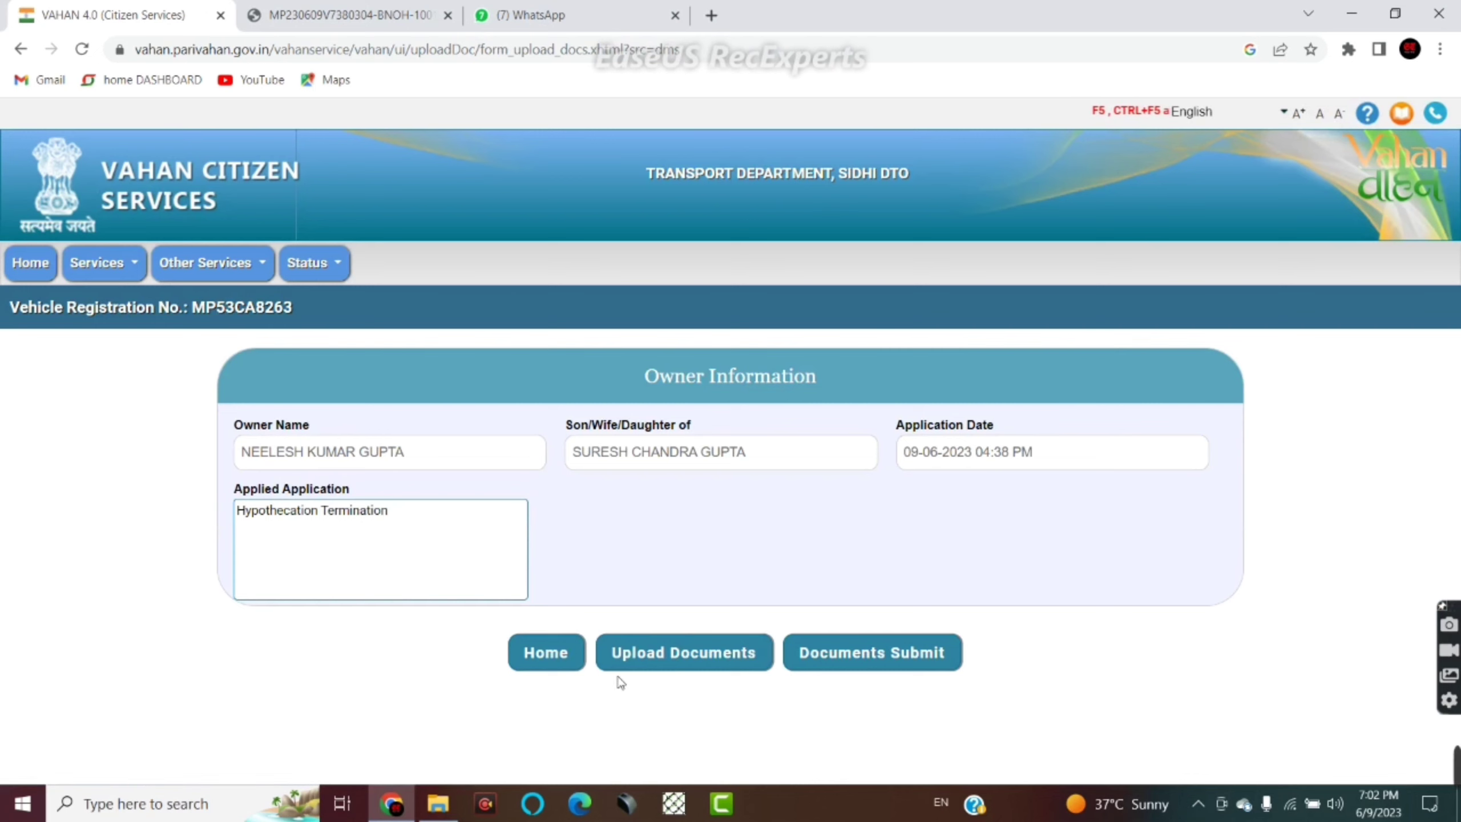
pyautogui.click(895, 651)
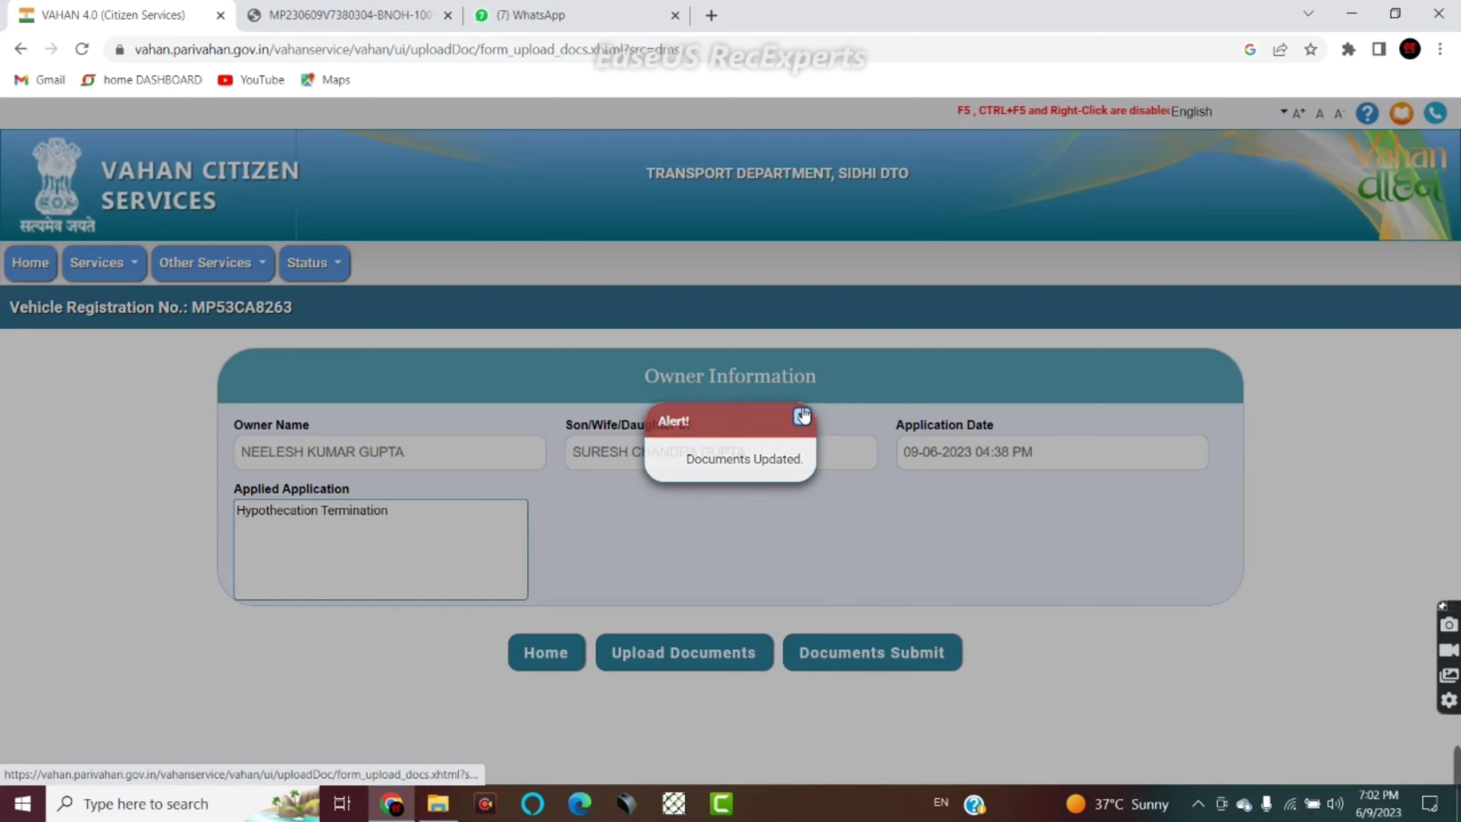
pyautogui.click(801, 415)
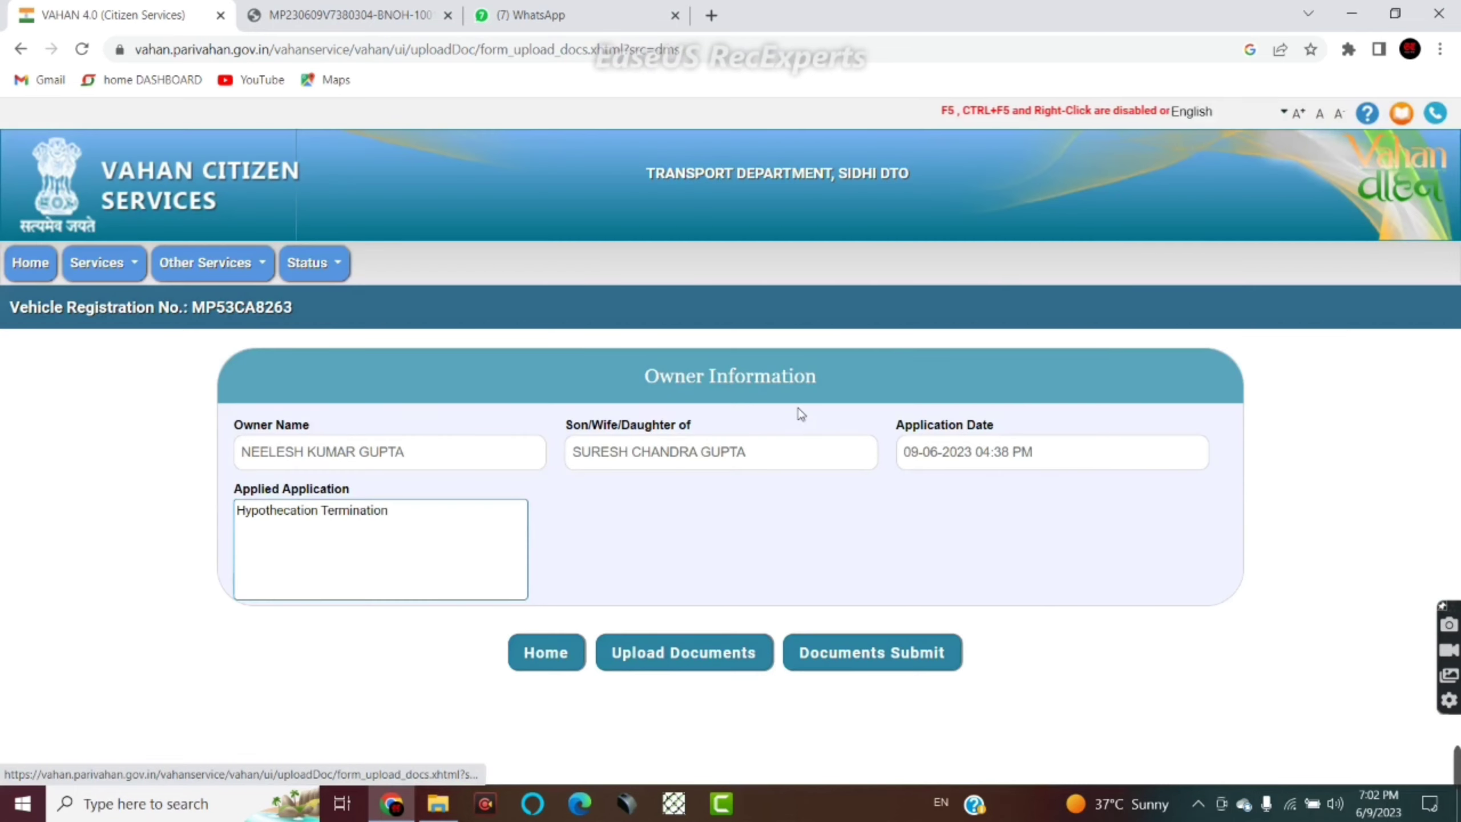
# - Open Status > Know Your Application Status
pyautogui.click(345, 275)
pyautogui.moveTo(374, 377)
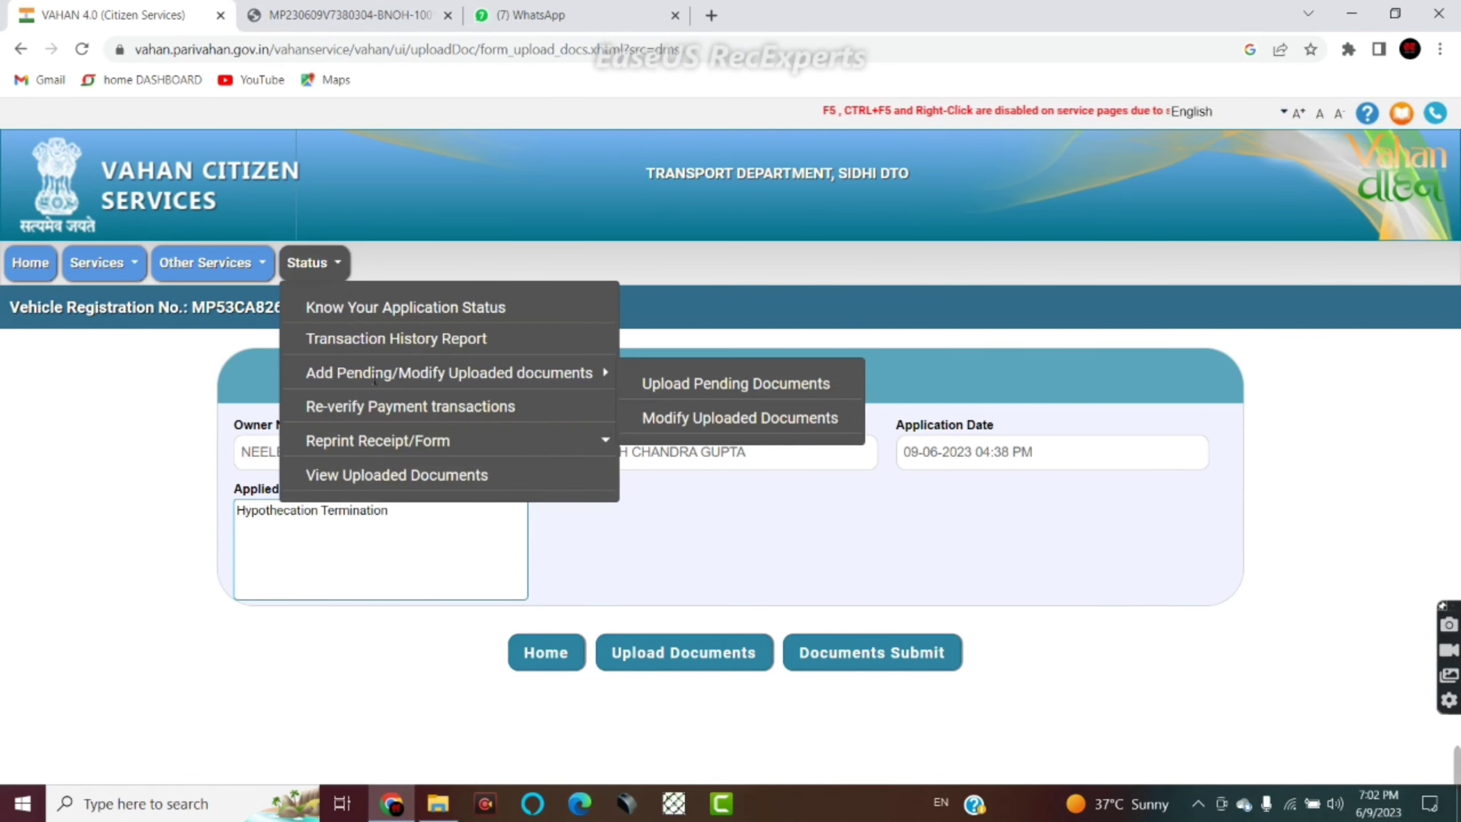
pyautogui.moveTo(349, 264)
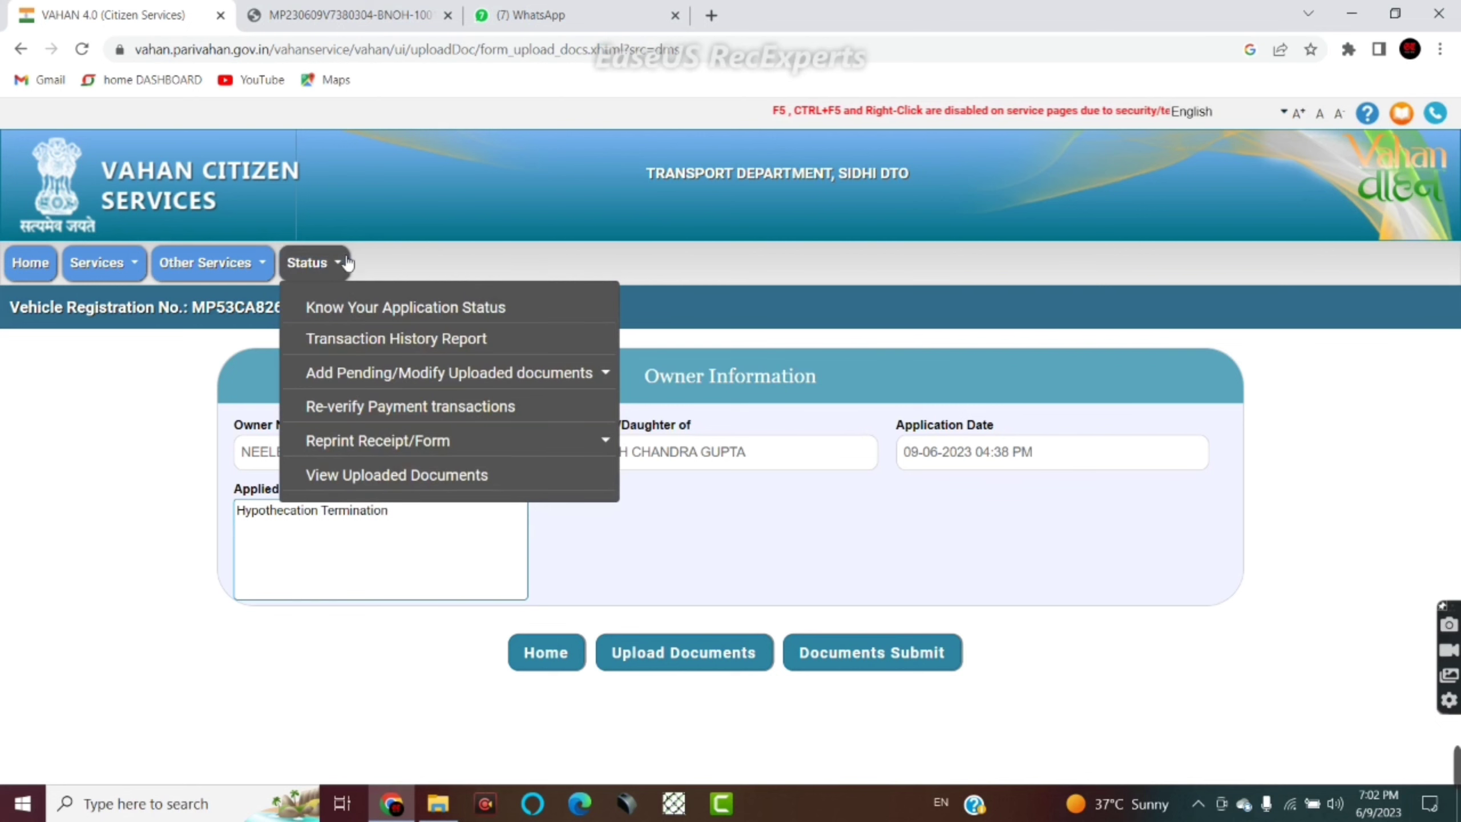
pyautogui.click(359, 310)
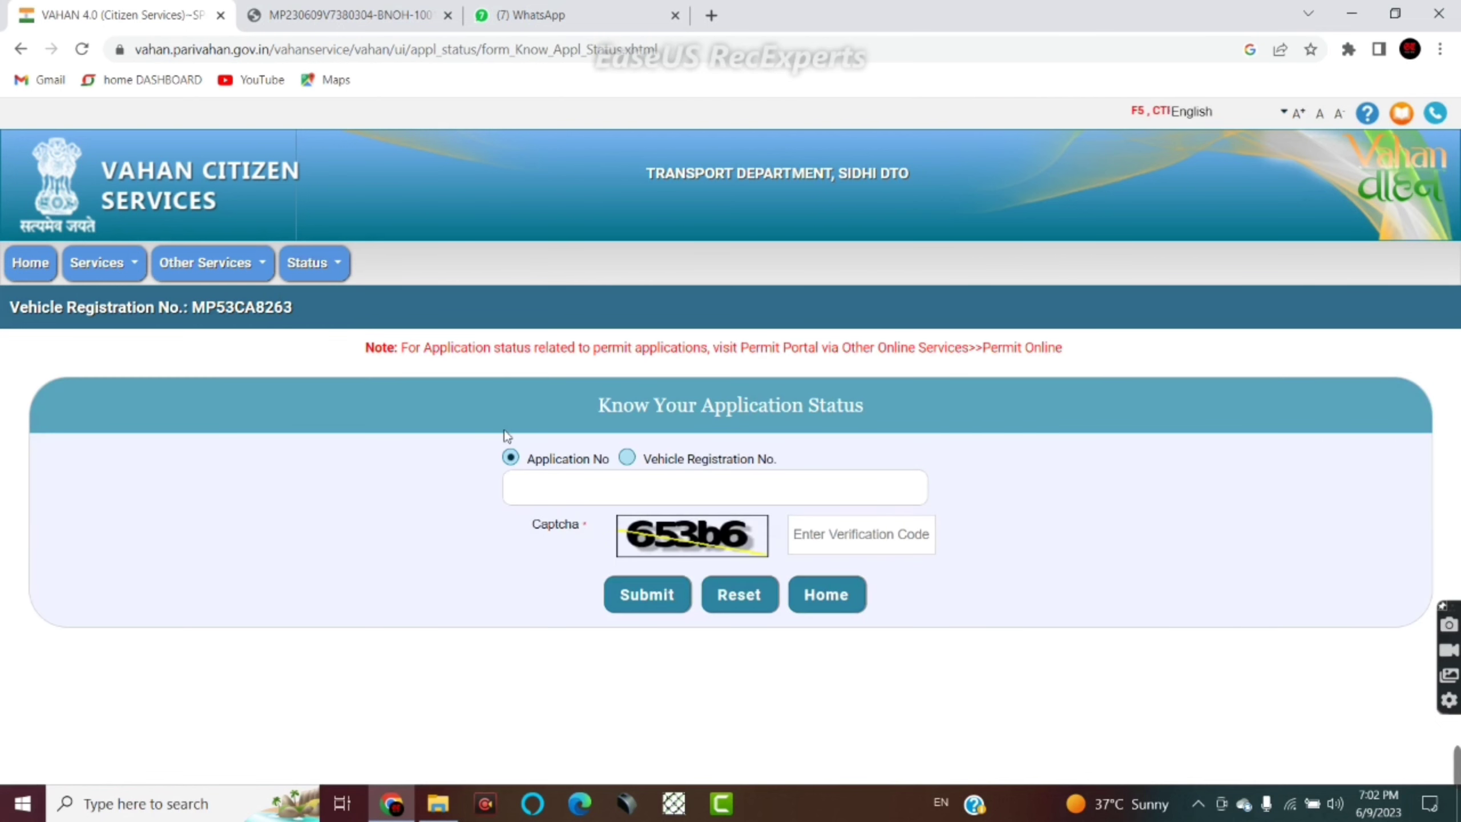
# - Paste the copied application number and type the captcha verification code
pyautogui.click(553, 493)
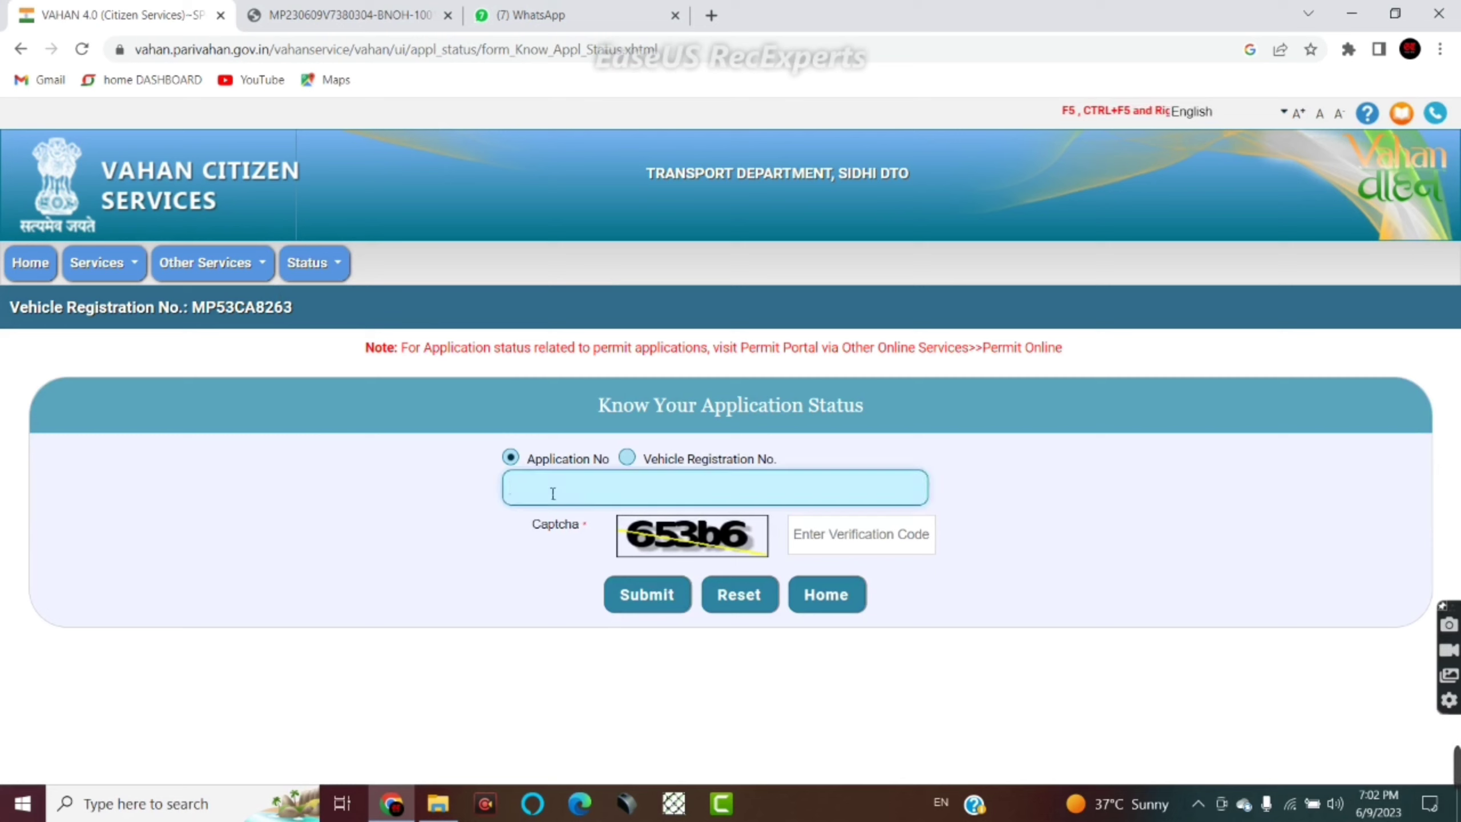
pyautogui.hotkey('ctrl', 'v')
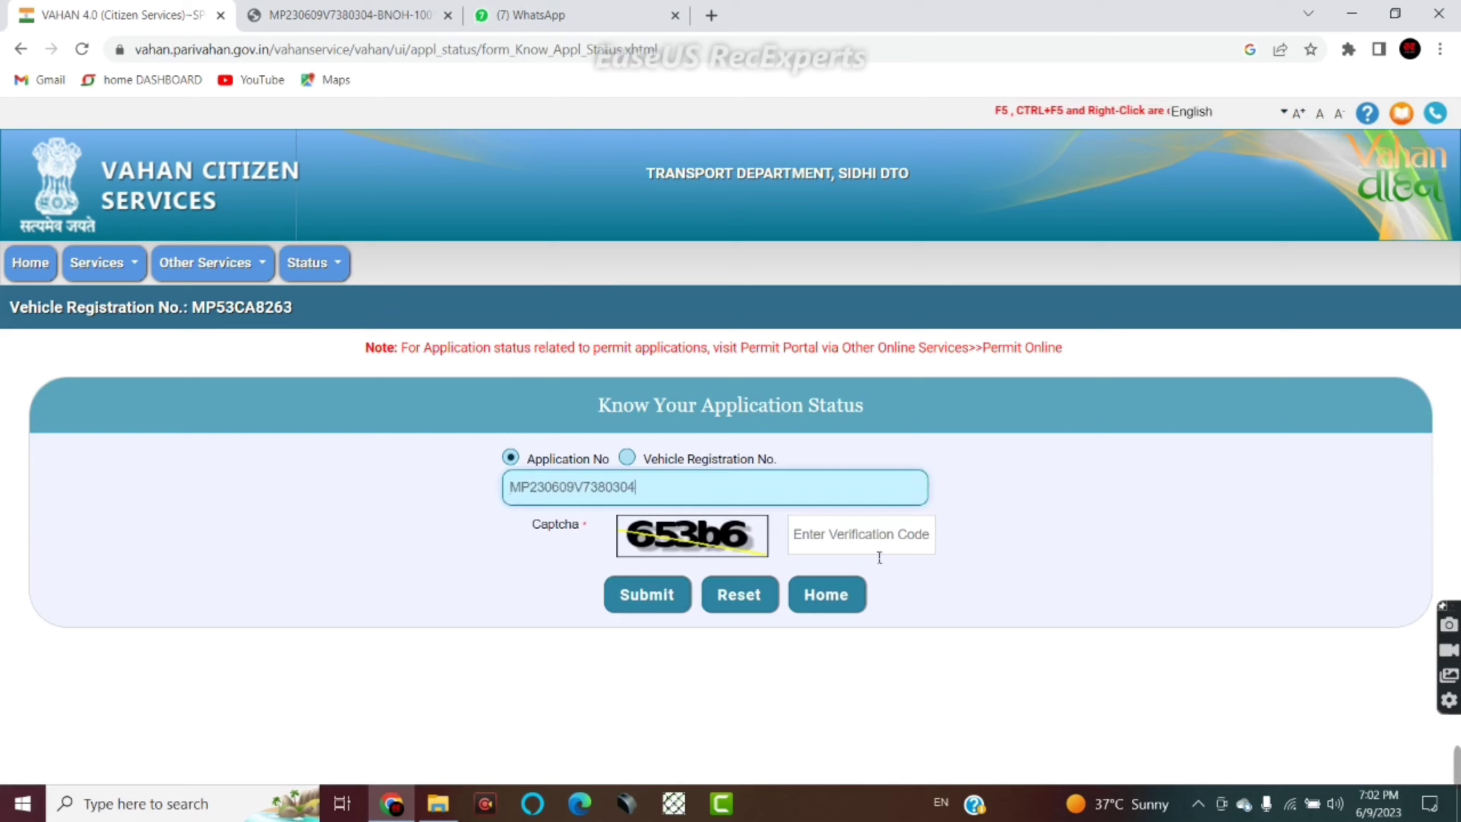
pyautogui.click(879, 556)
pyautogui.write('65')
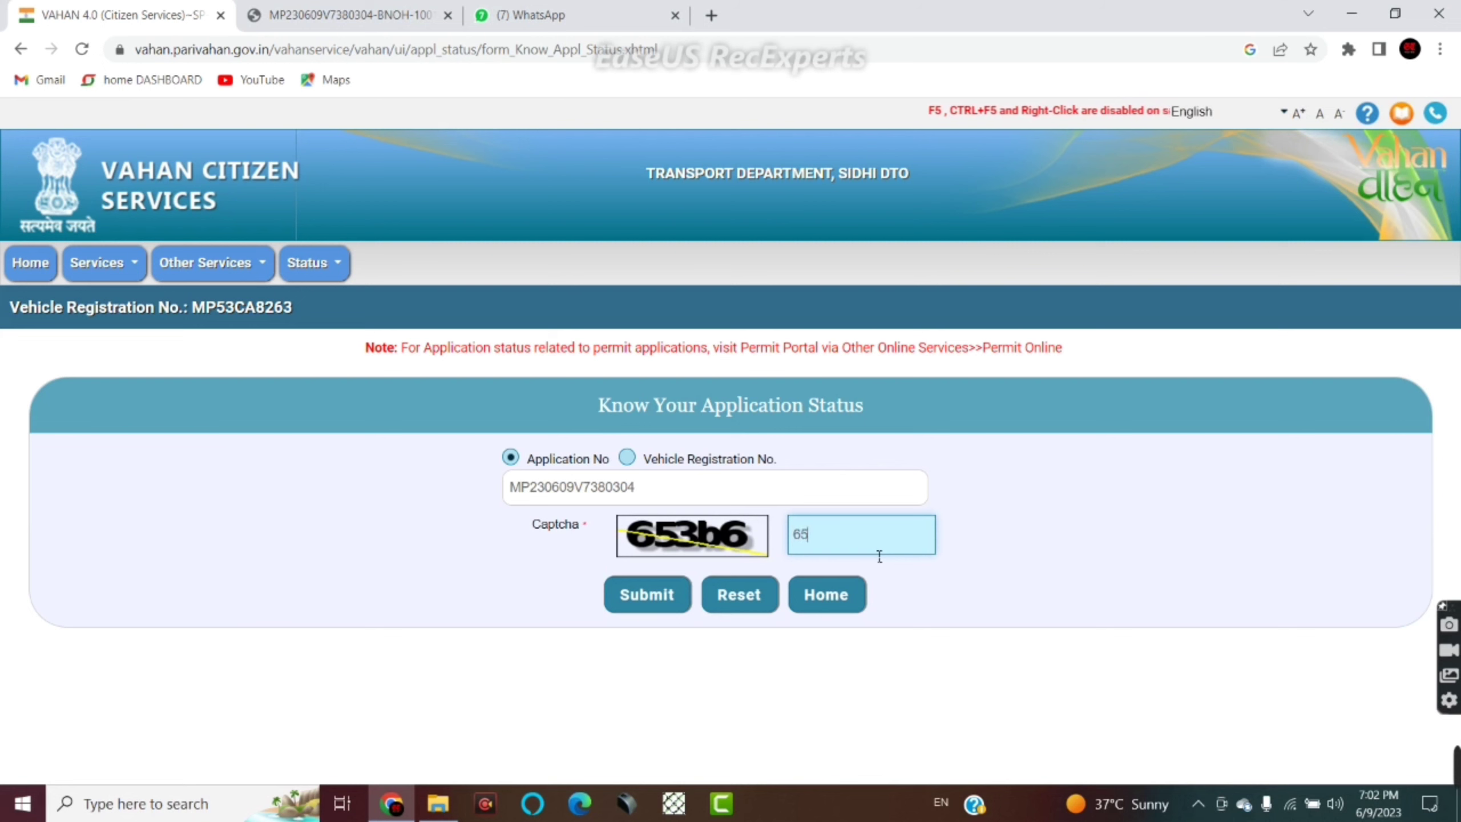
pyautogui.write('3b6')
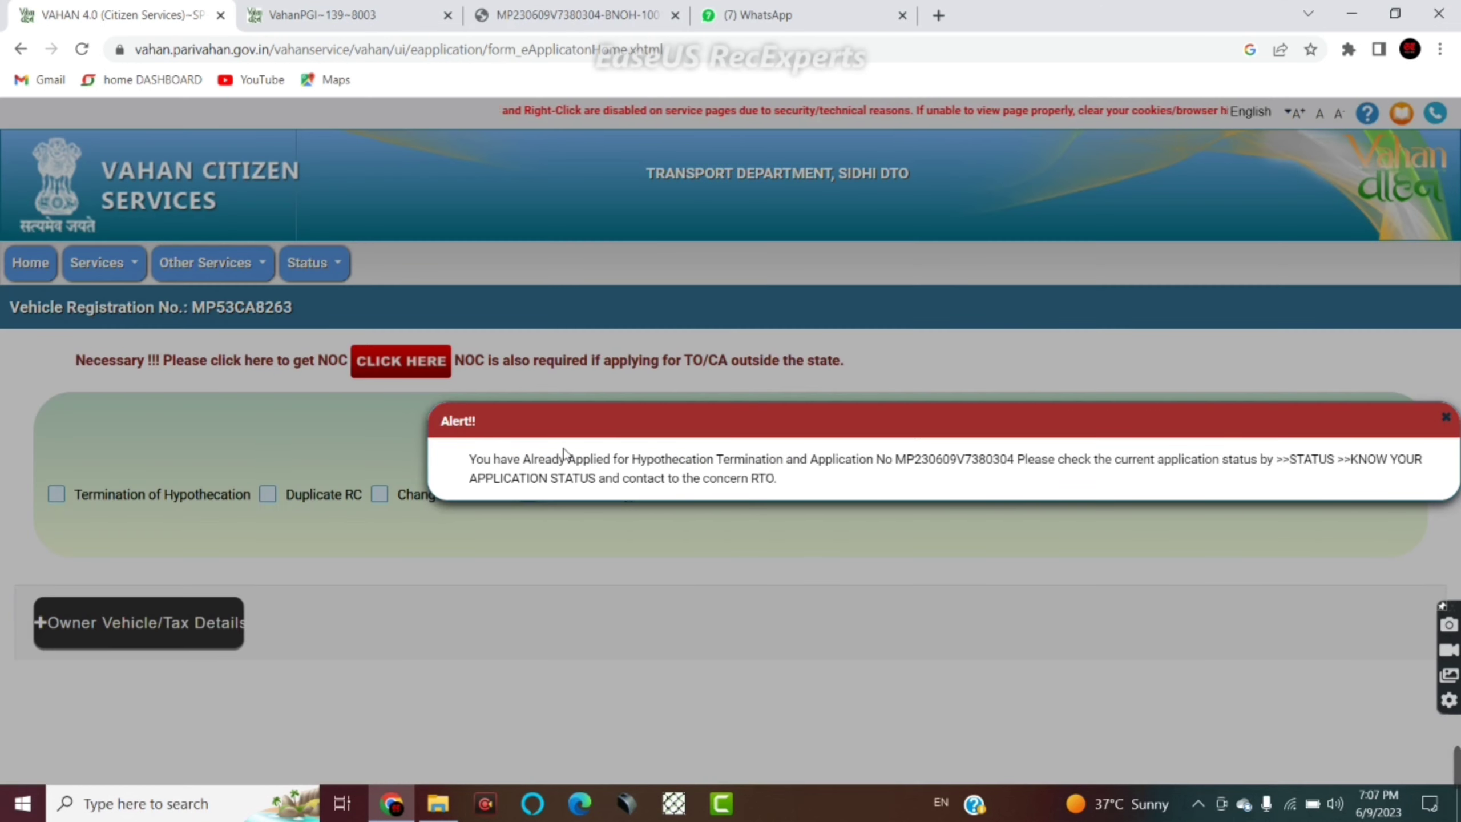